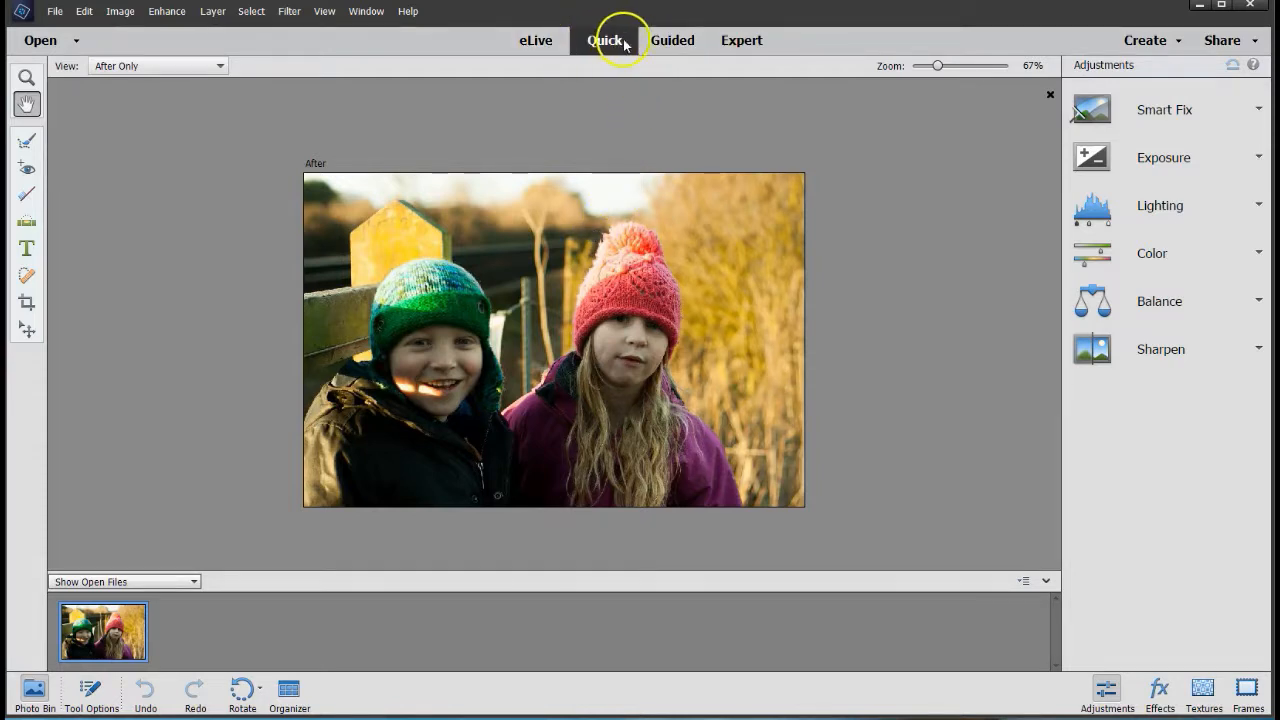
Open the Replace Background guided edit from the Special Edits for the photo of the two children
click(663, 42)
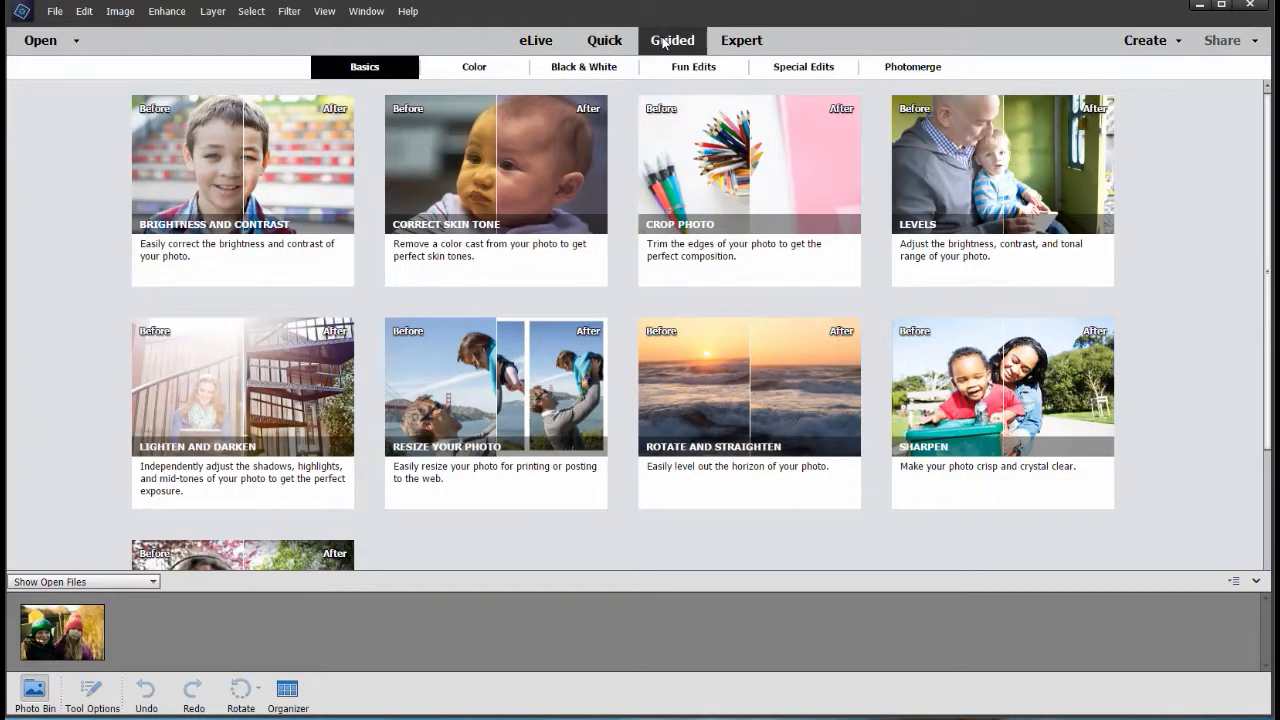
click(818, 72)
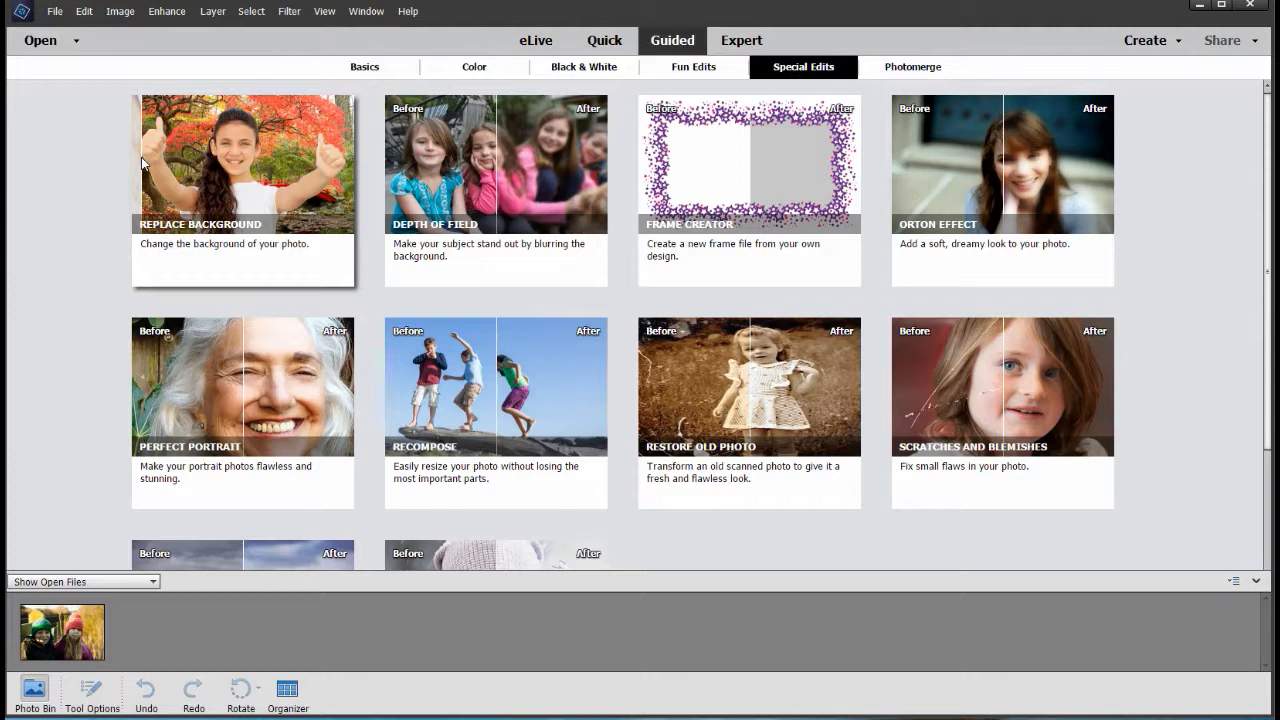
click(207, 155)
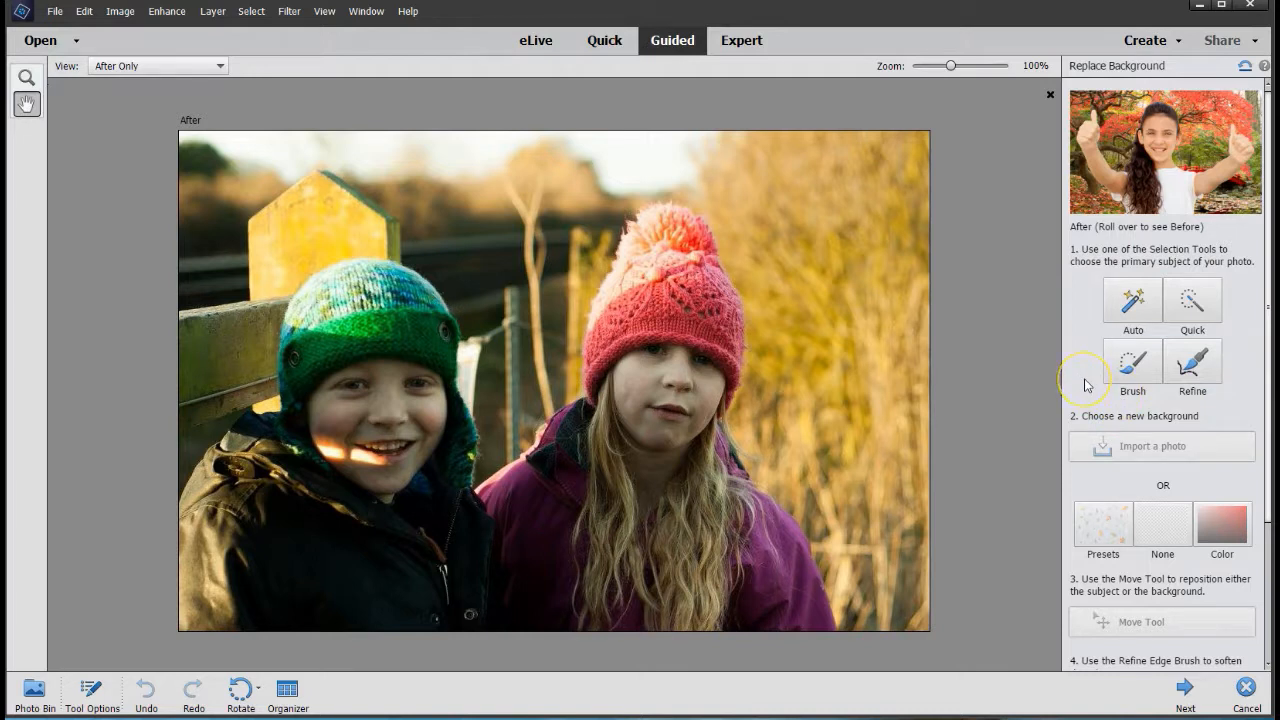
Auto-select both children with a rectangle around them, and add the boy's dark coat with the Quick selection tool
click(1126, 311)
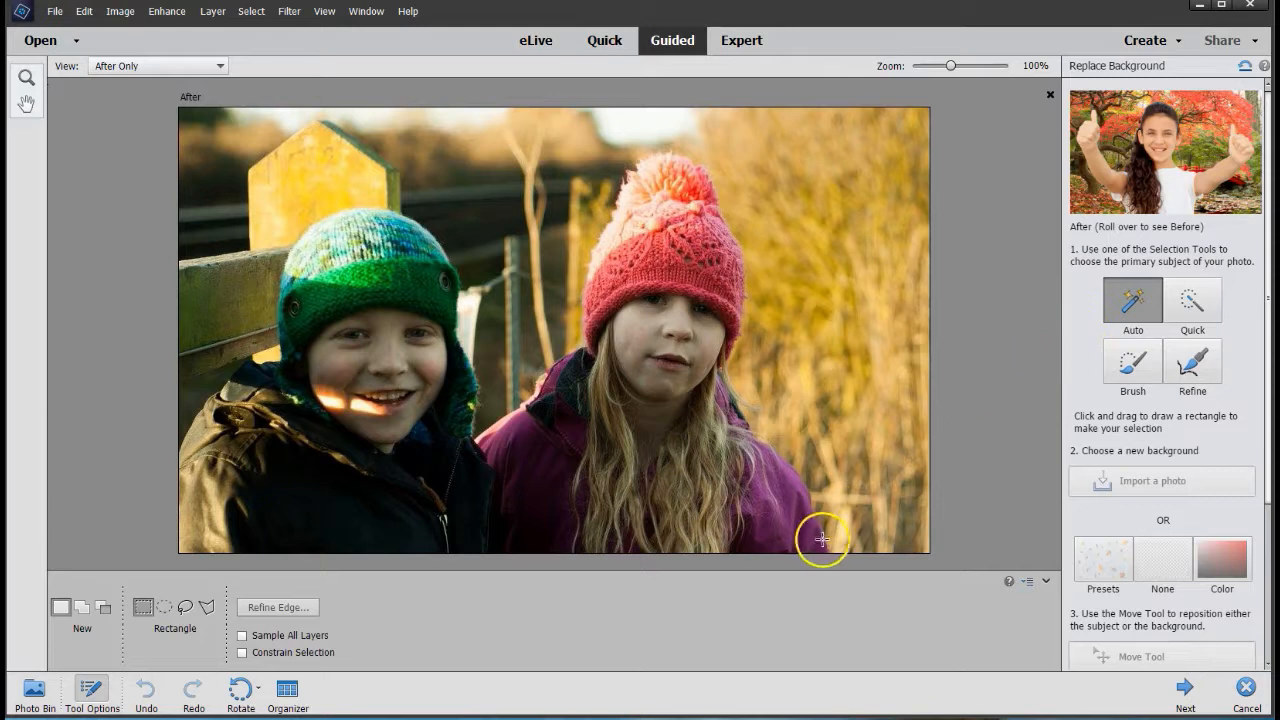
drag(839, 552, 162, 142)
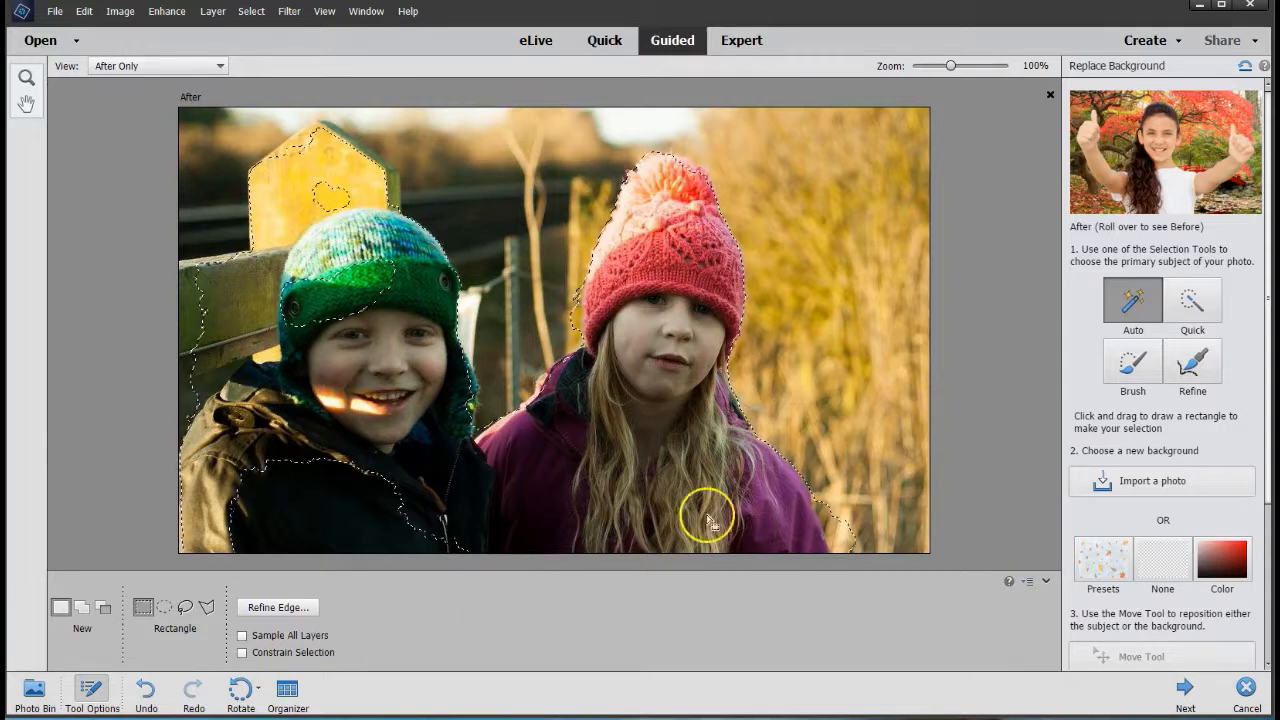
click(1219, 316)
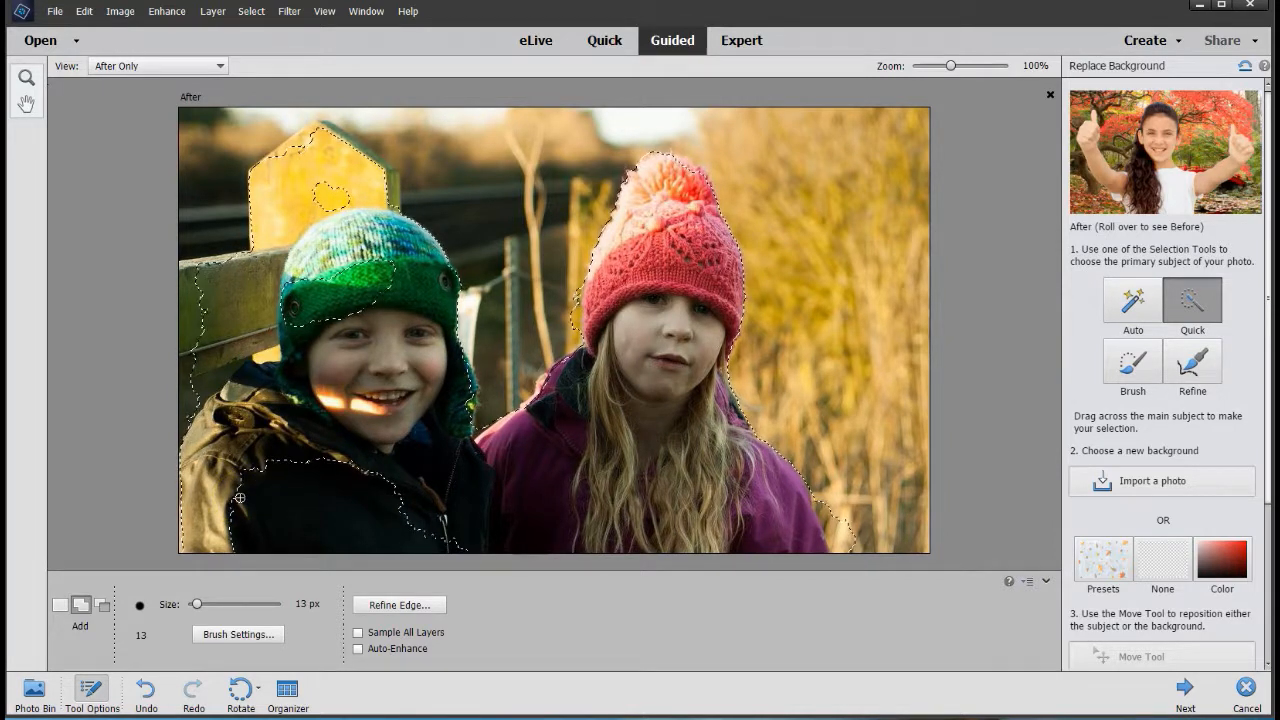
mouse_move(246, 497)
mouse_down()
mouse_move(350, 504)
mouse_move(484, 551)
mouse_move(344, 461)
mouse_move(350, 473)
mouse_move(347, 312)
mouse_move(380, 263)
mouse_move(374, 296)
mouse_move(350, 315)
mouse_move(289, 280)
mouse_up()
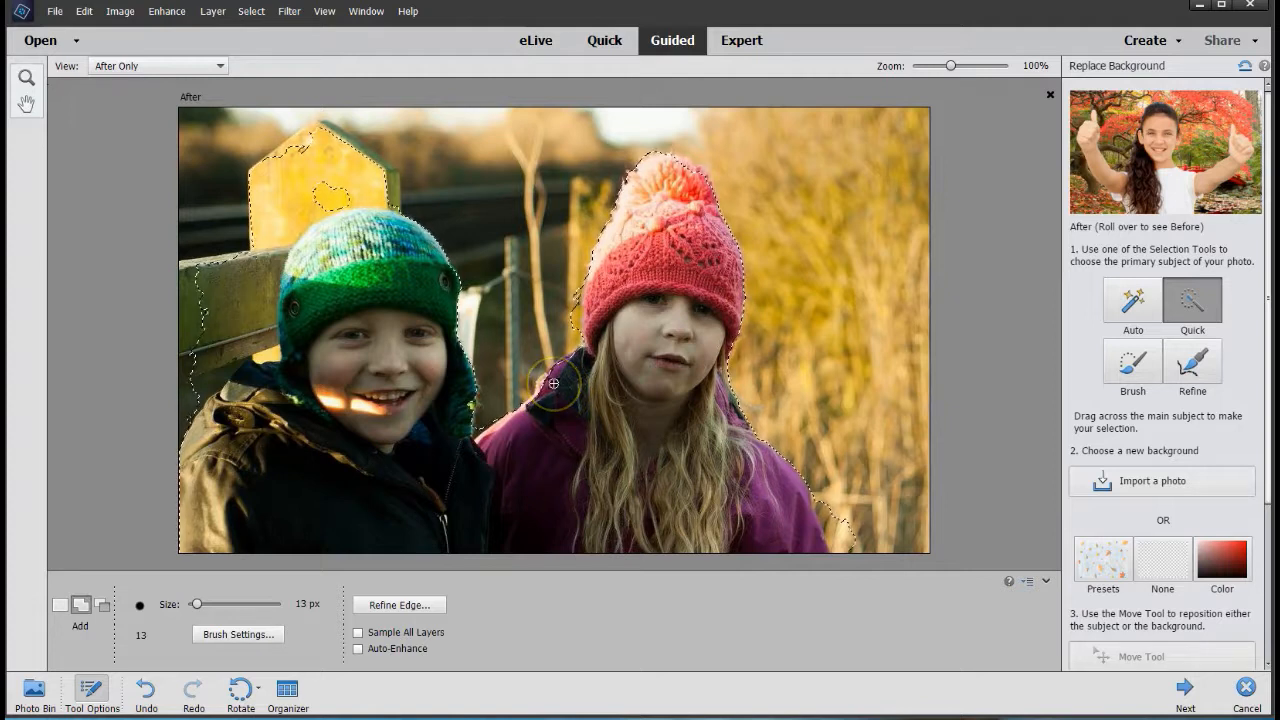
Extend the Quick selection along the girl's shoulder and collar, next to the boy's coat
drag(530, 402, 478, 434)
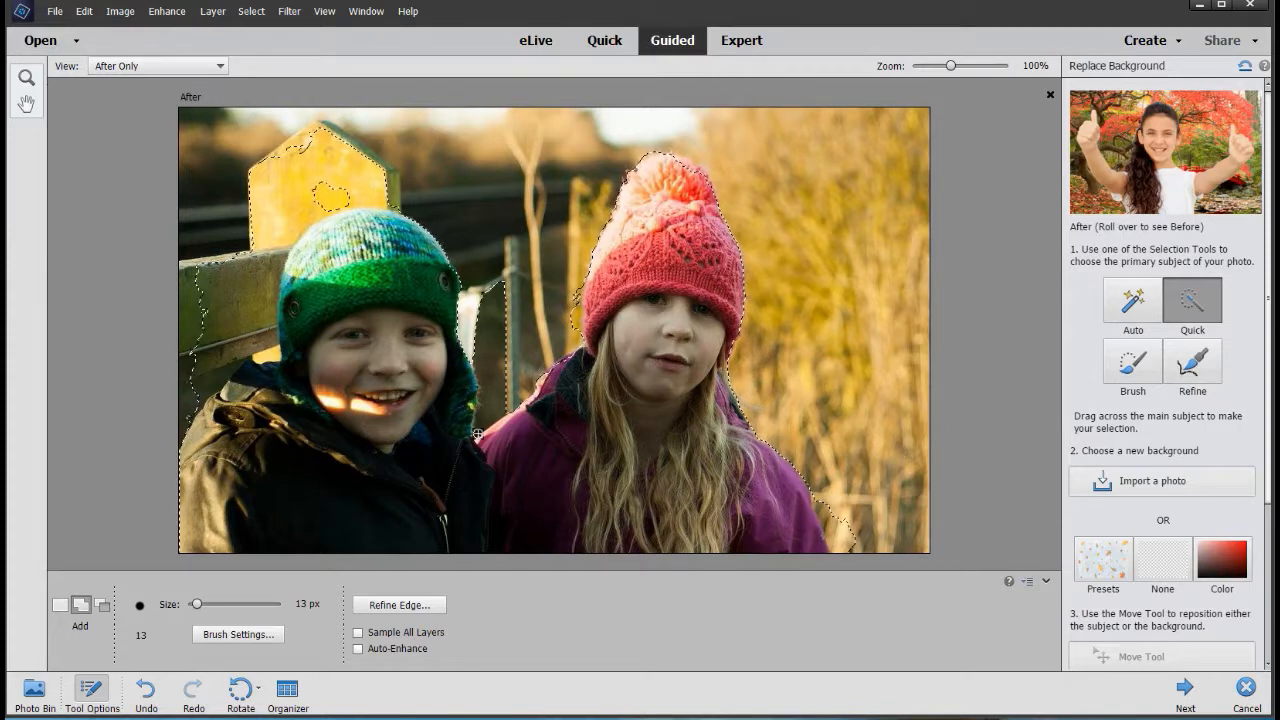
click(515, 418)
click(277, 549)
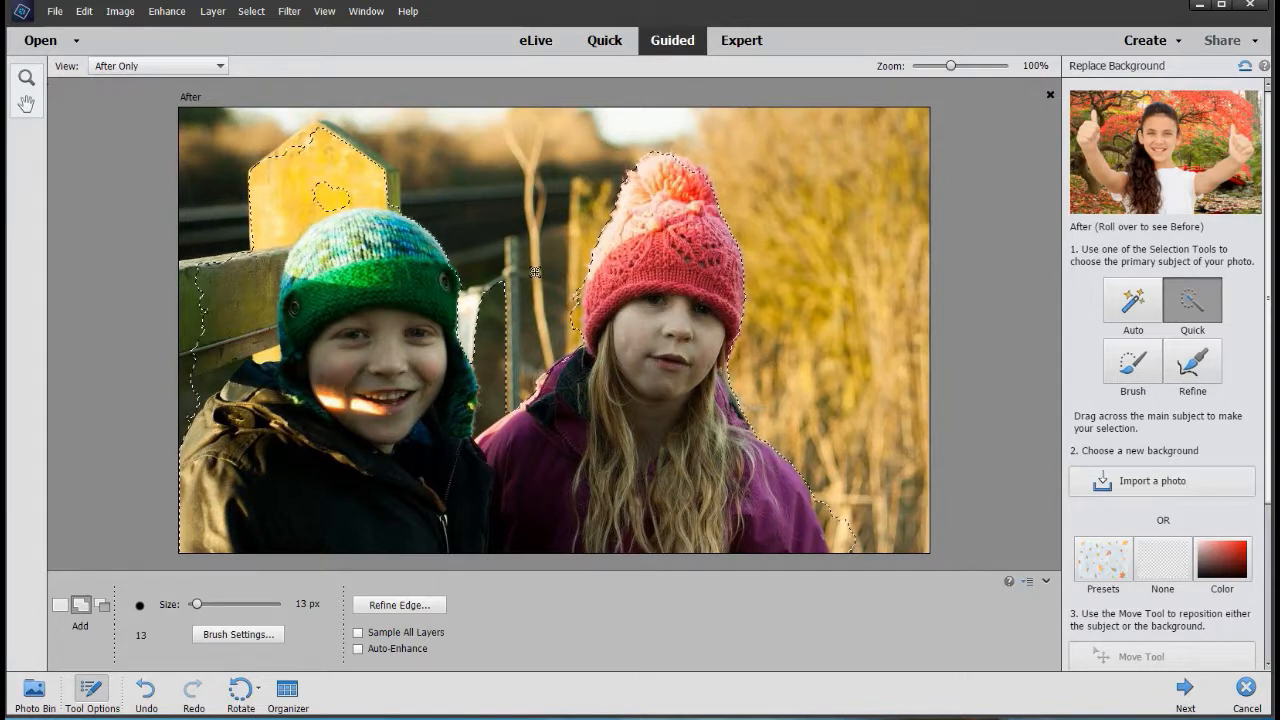
click(489, 278)
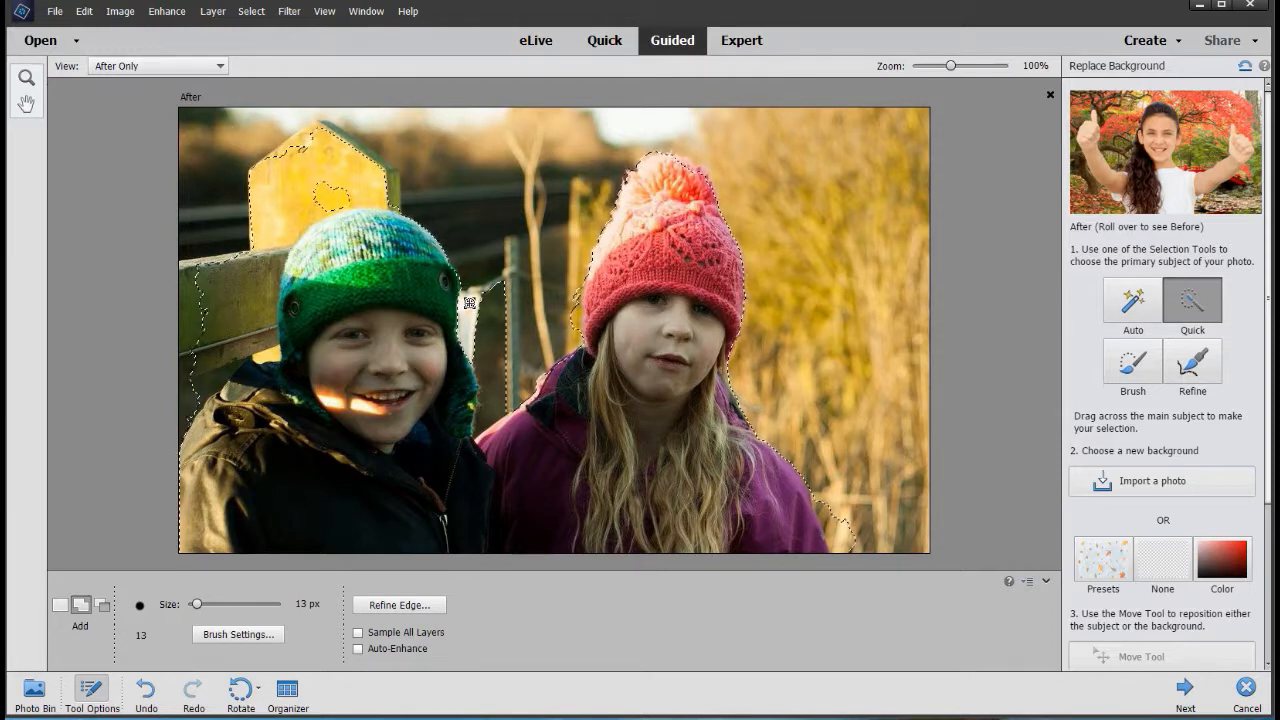
Subtract the background between the children, the grass beside the girl's coat, and the wooden fence and post from the selection
key(alt)
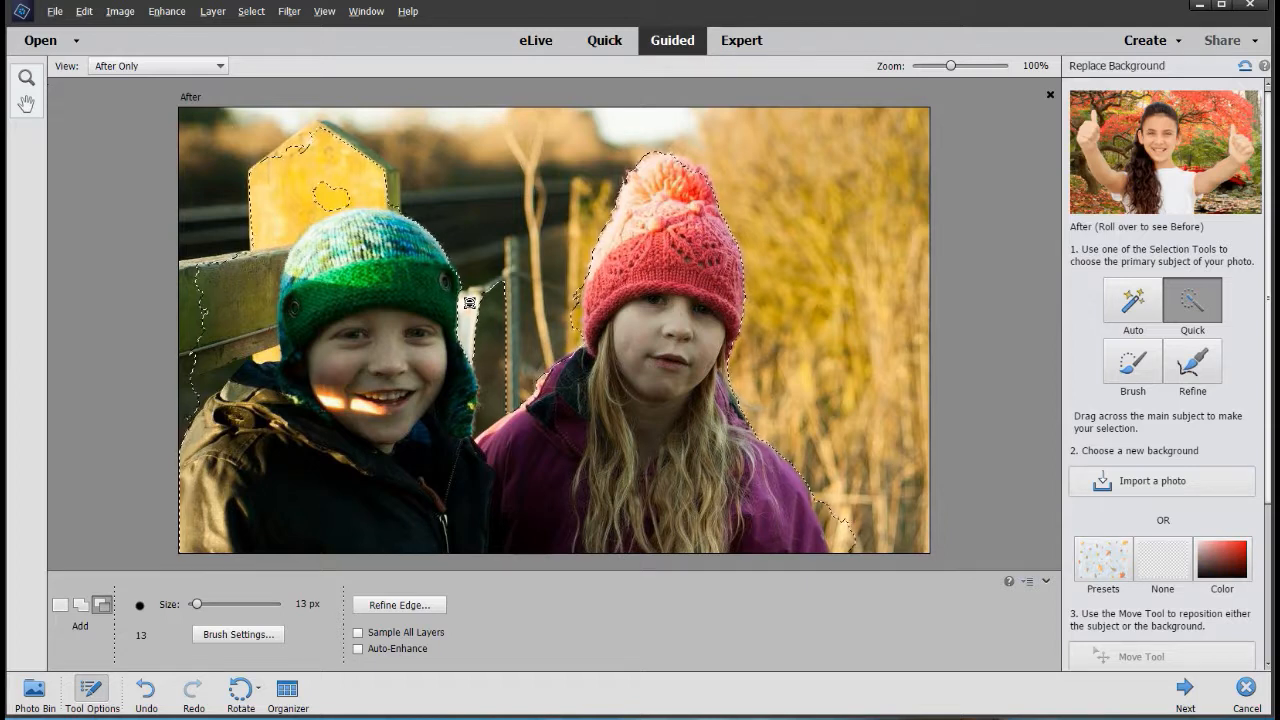
drag(503, 272, 502, 282)
click(498, 288)
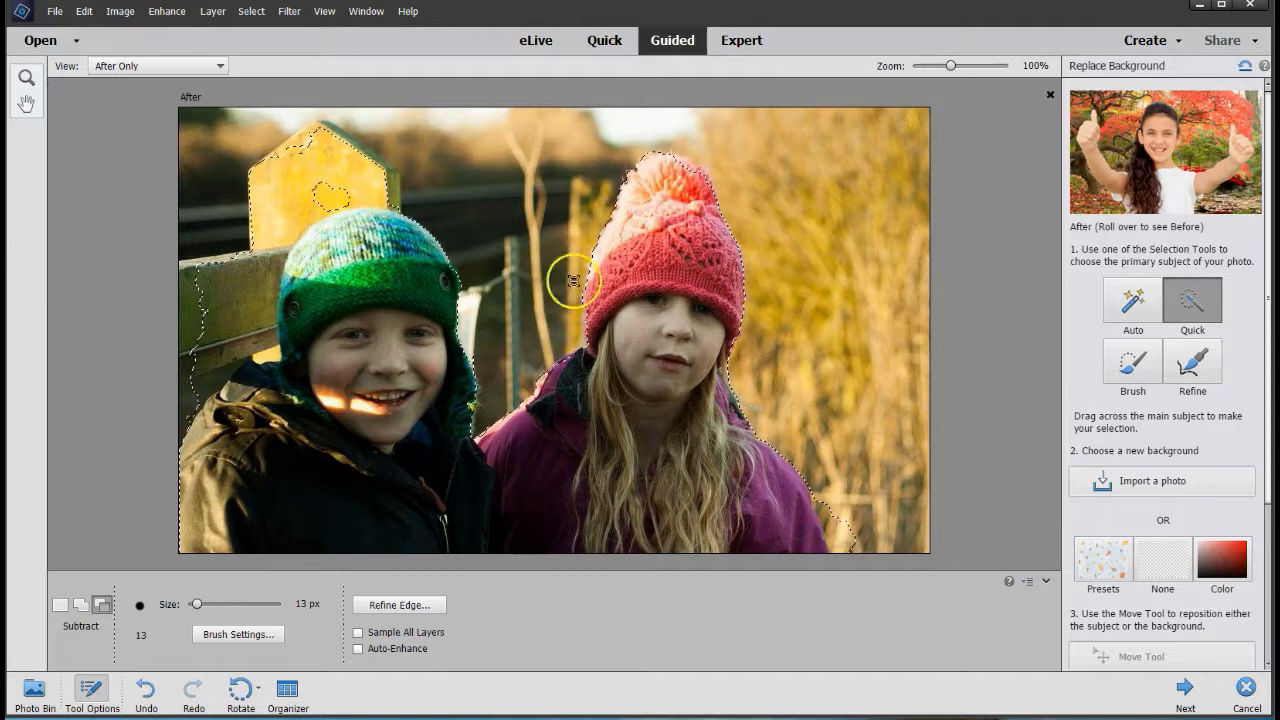
drag(823, 491, 862, 560)
mouse_move(220, 340)
mouse_down()
mouse_move(242, 238)
mouse_move(291, 147)
mouse_move(382, 196)
mouse_up()
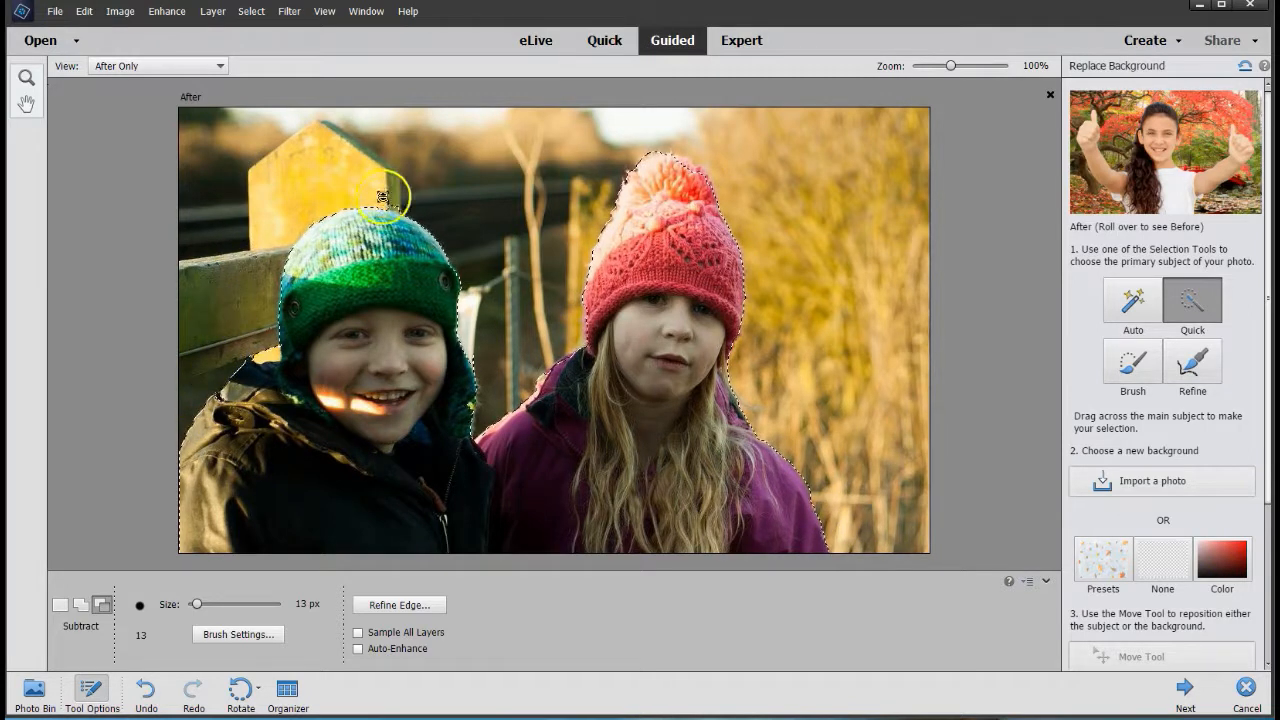
alt+click(266, 354)
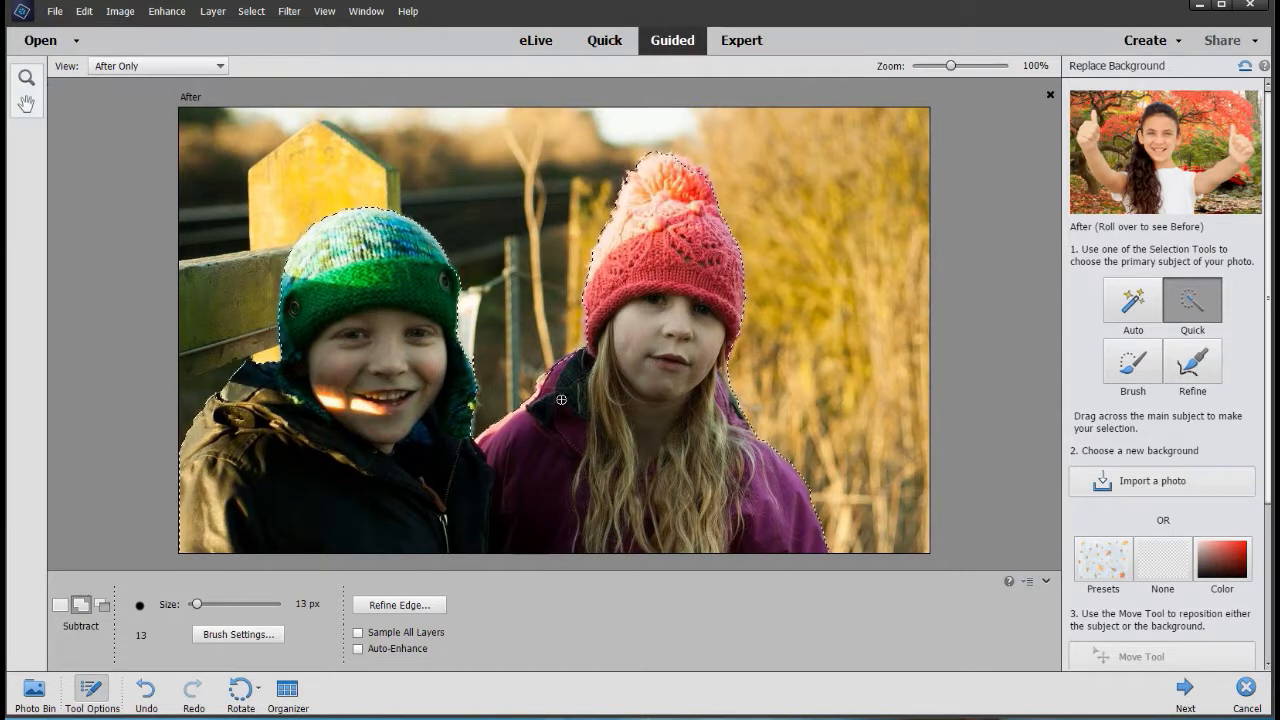
Paint the missing edges of the girl's pink hat and pom-pom into the selection with the 13 px selection Brush
click(31, 81)
drag(557, 178, 815, 375)
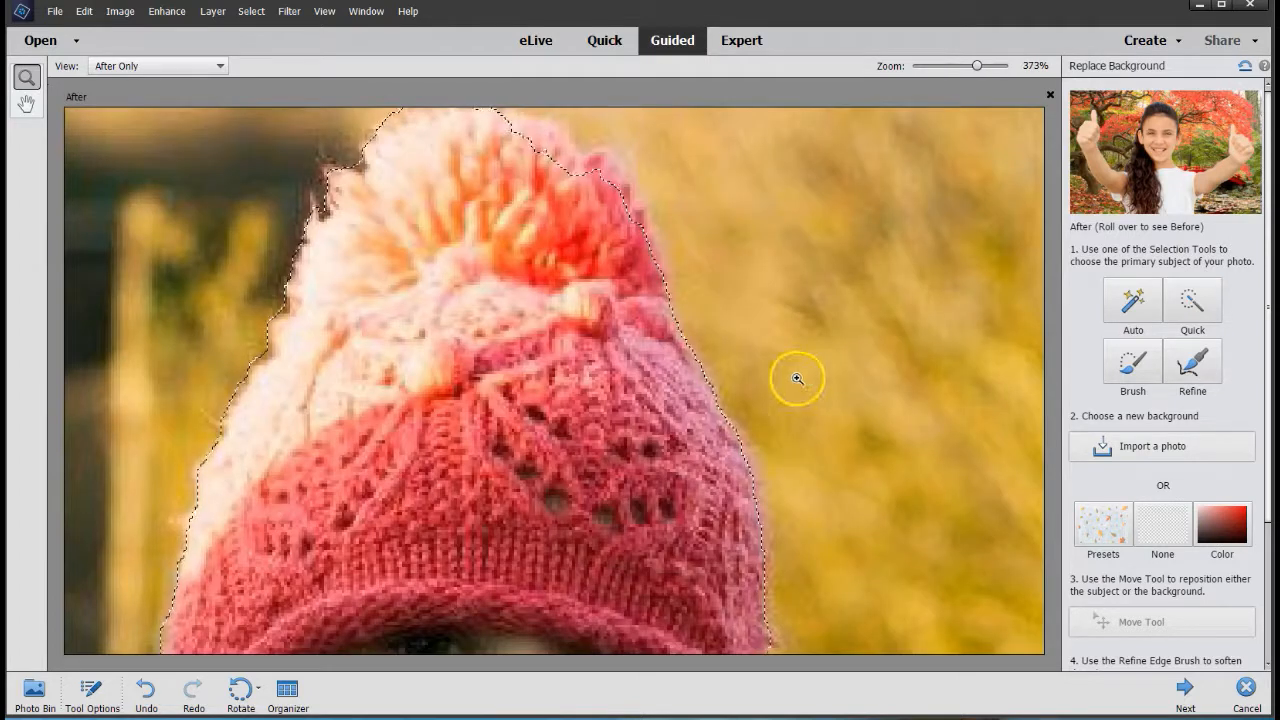
click(27, 104)
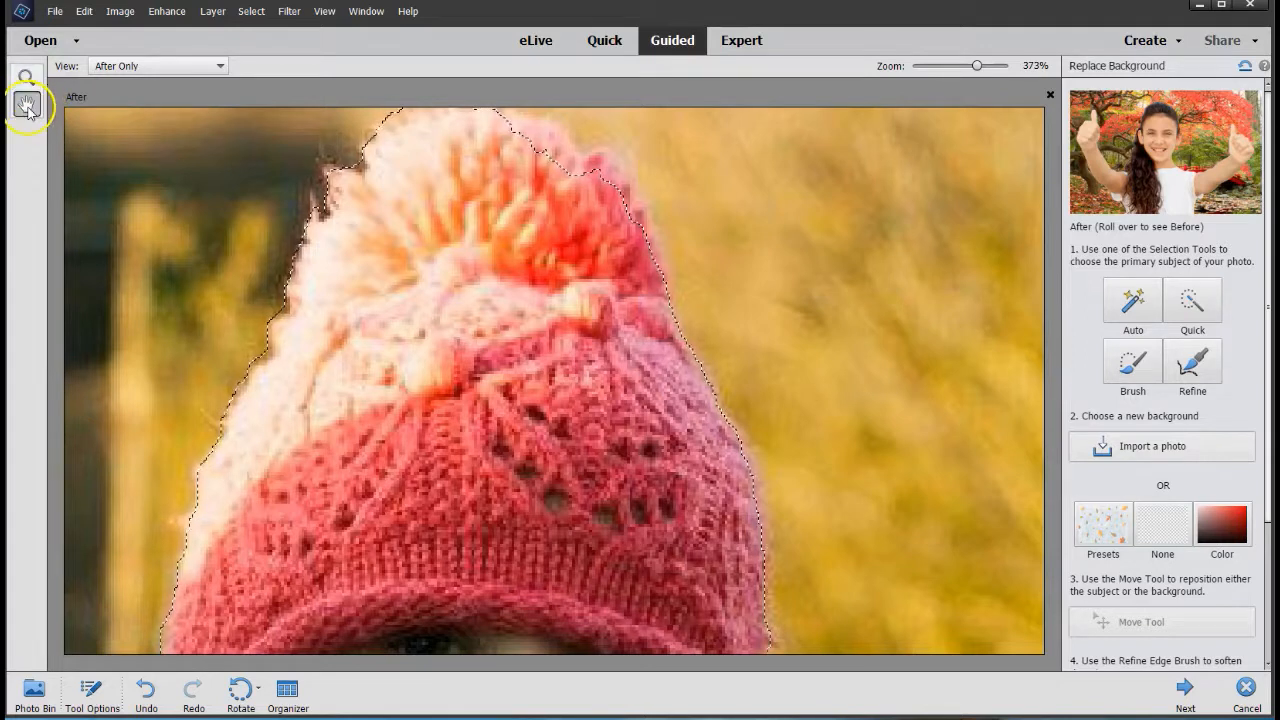
drag(557, 243, 543, 322)
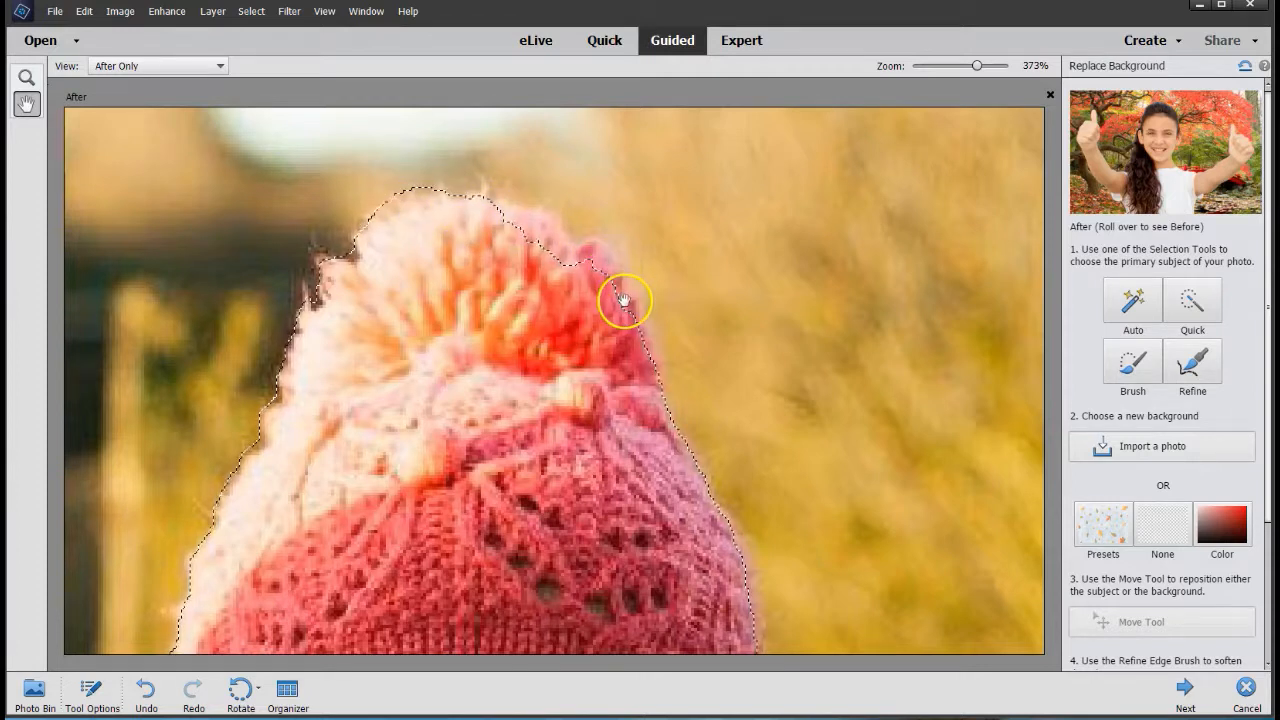
click(1137, 370)
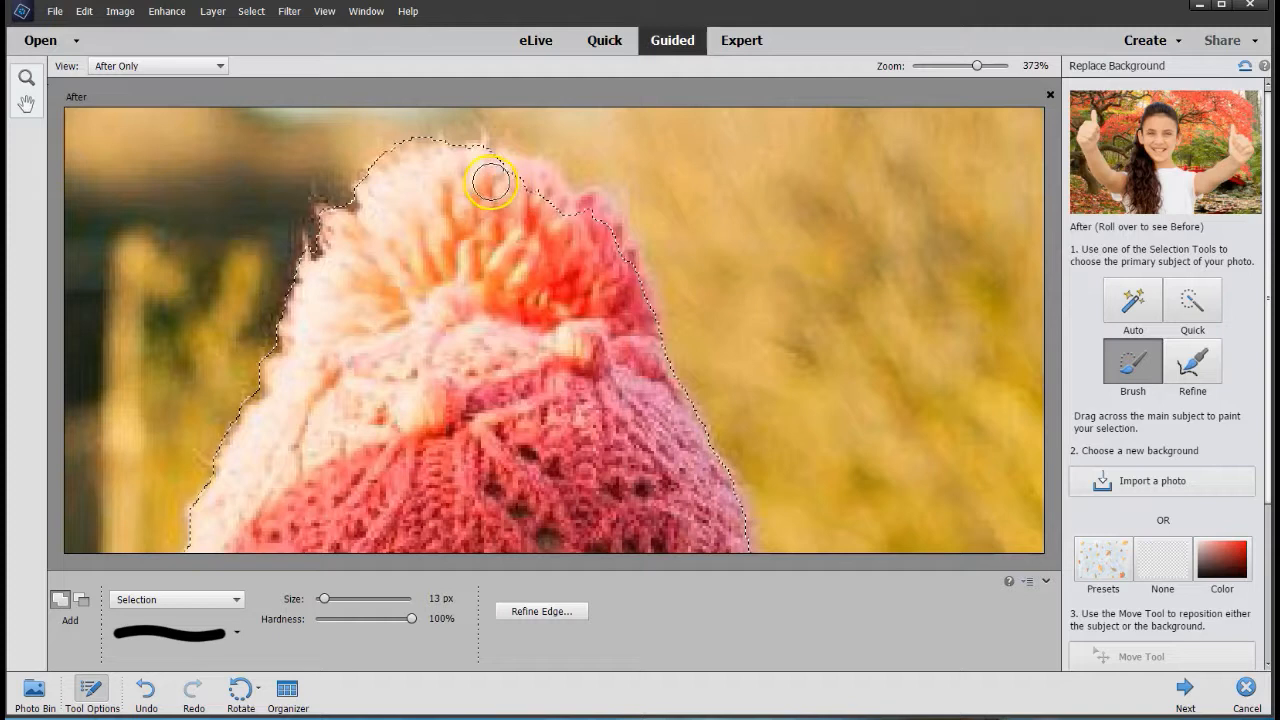
mouse_move(497, 172)
mouse_down()
mouse_move(592, 217)
mouse_move(620, 276)
mouse_move(528, 177)
mouse_move(549, 197)
mouse_move(543, 188)
mouse_up()
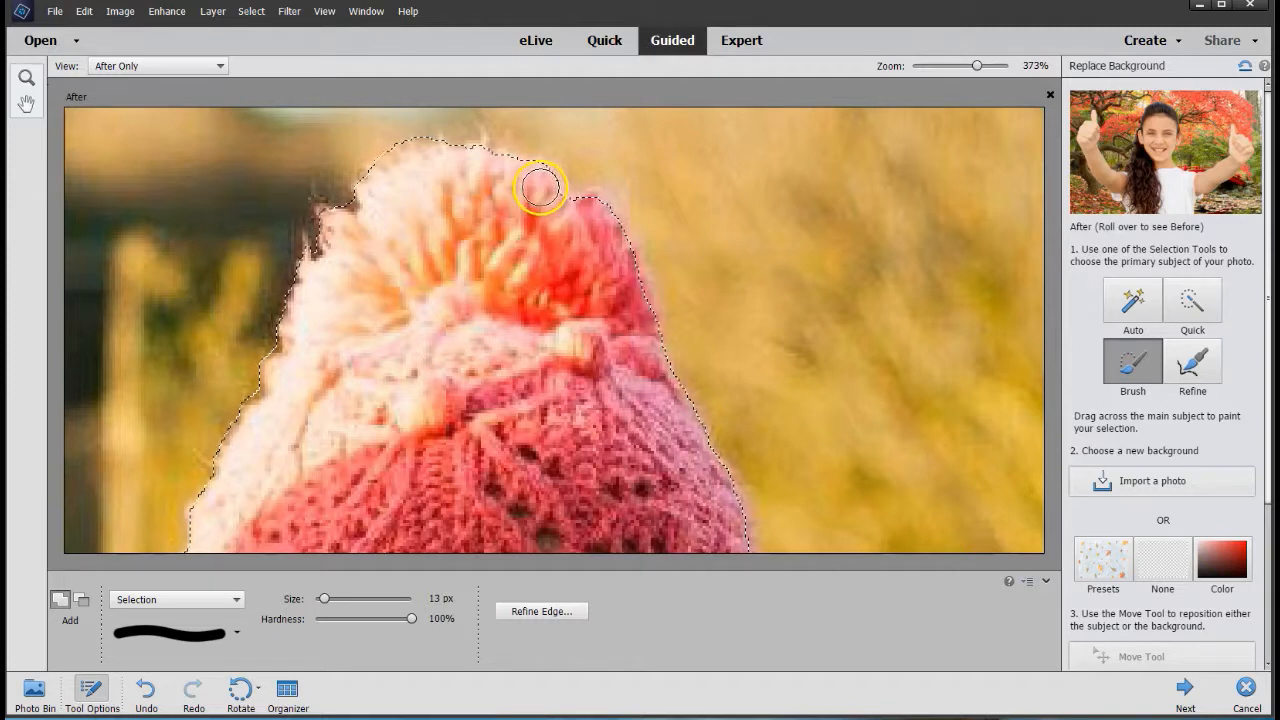
click(34, 108)
drag(424, 540, 700, 254)
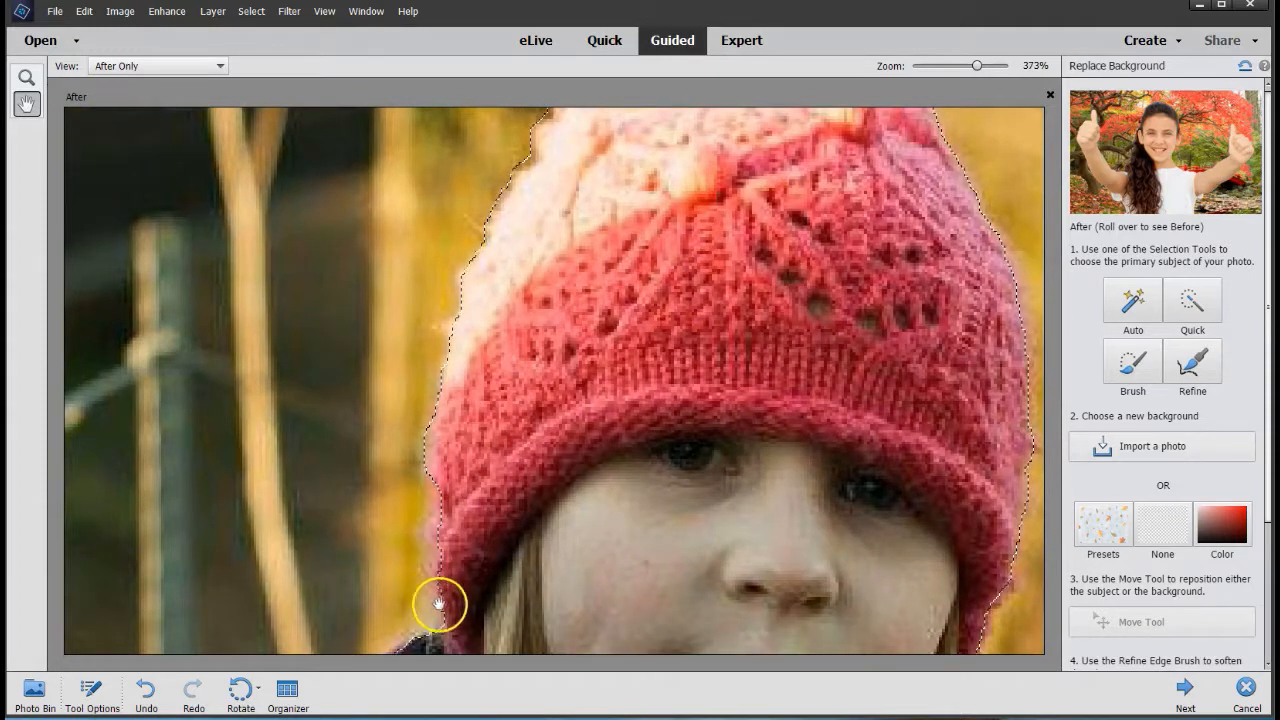
click(1128, 372)
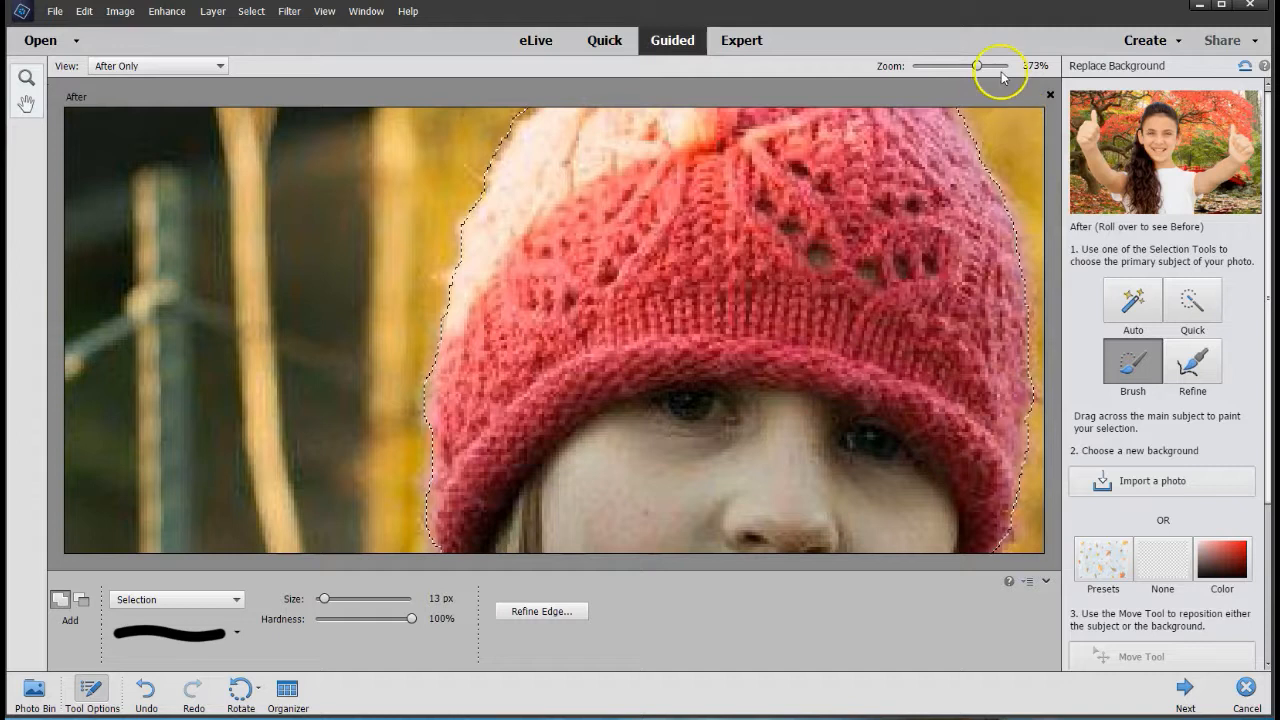
drag(980, 65, 951, 66)
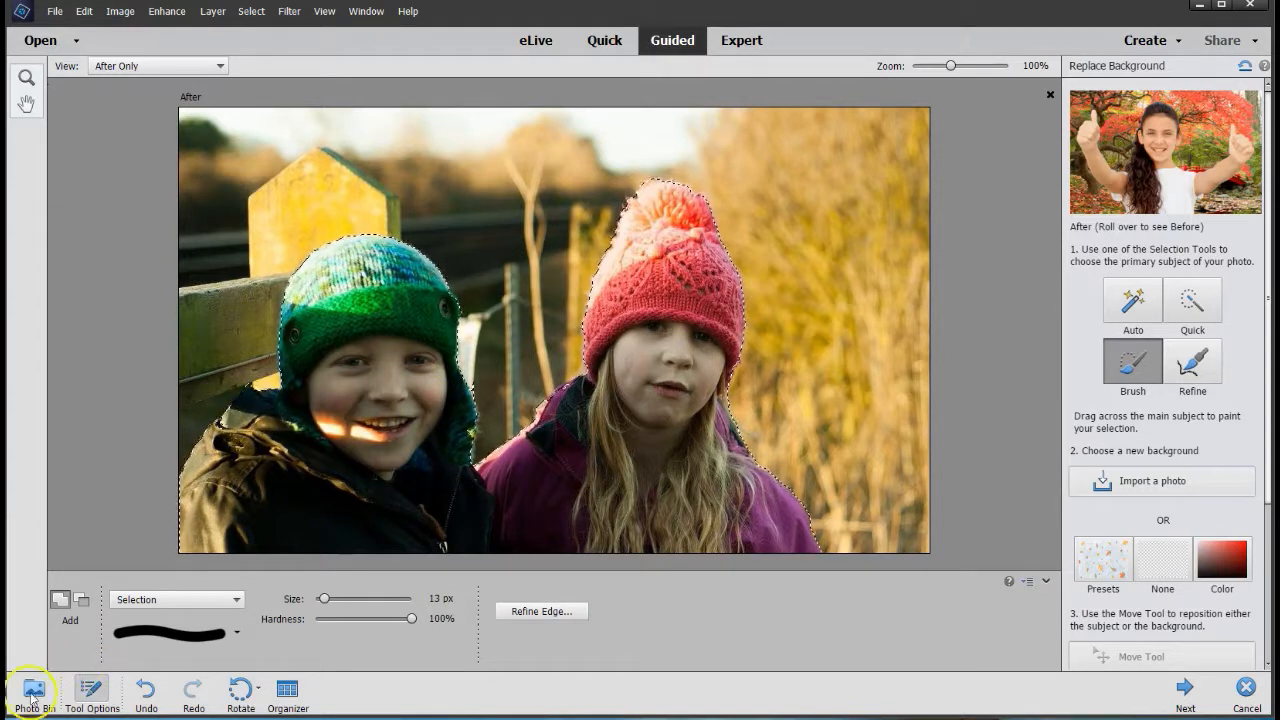
Correct the selection edge along the ear flap of the boy's green hat with the selection Brush
click(26, 77)
drag(266, 249, 503, 565)
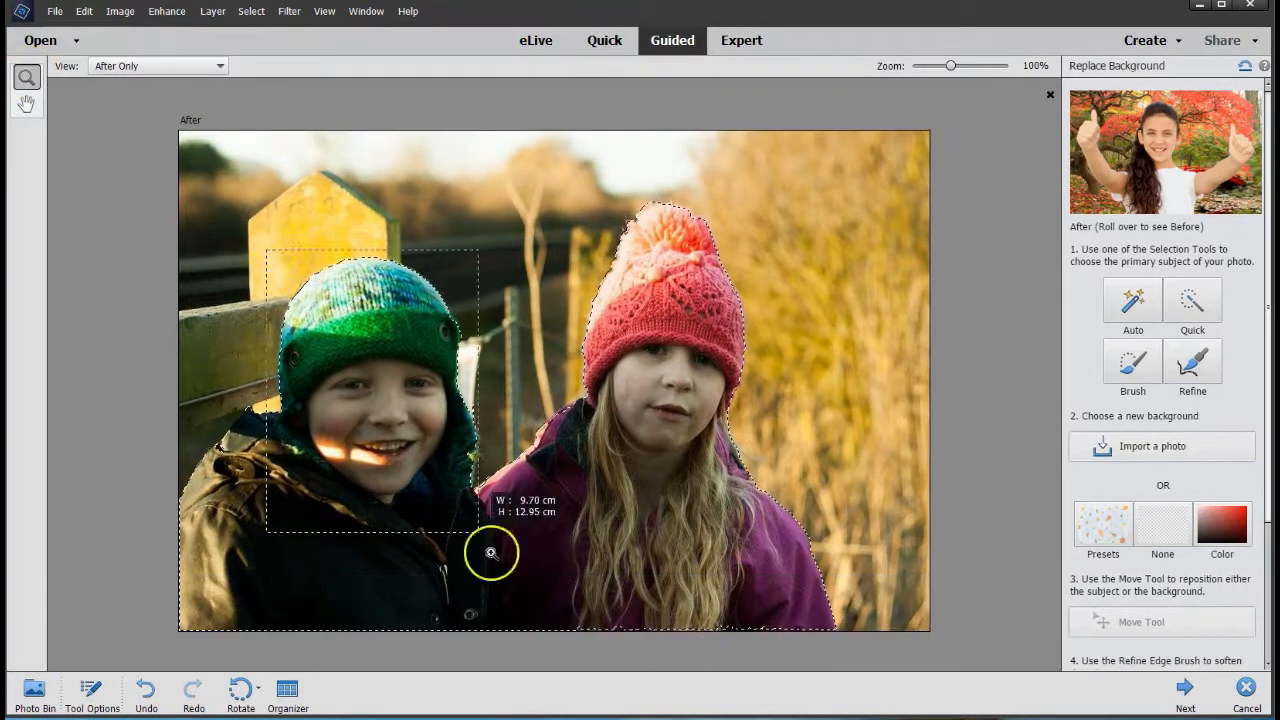
click(1131, 363)
key(alt)
drag(923, 326, 918, 343)
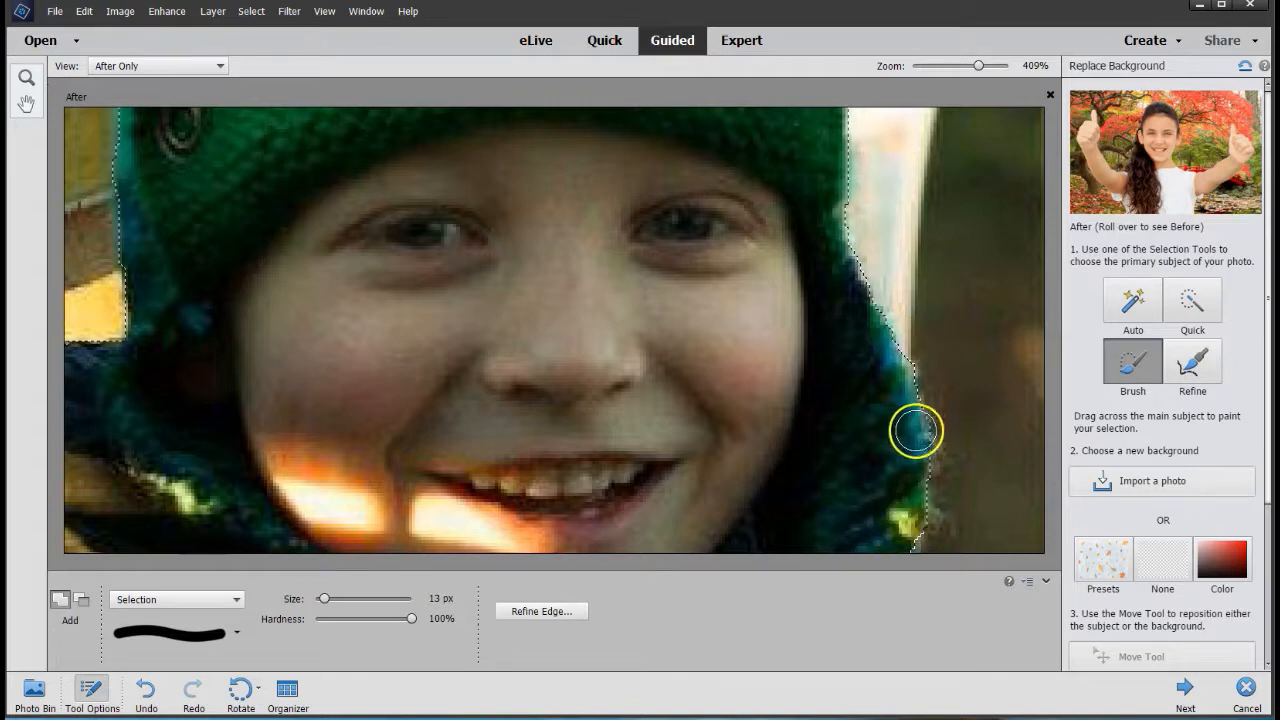
drag(979, 66, 945, 67)
Clean up the selection around the boy's collar and shoulder beside the fence with the selection Brush
click(26, 77)
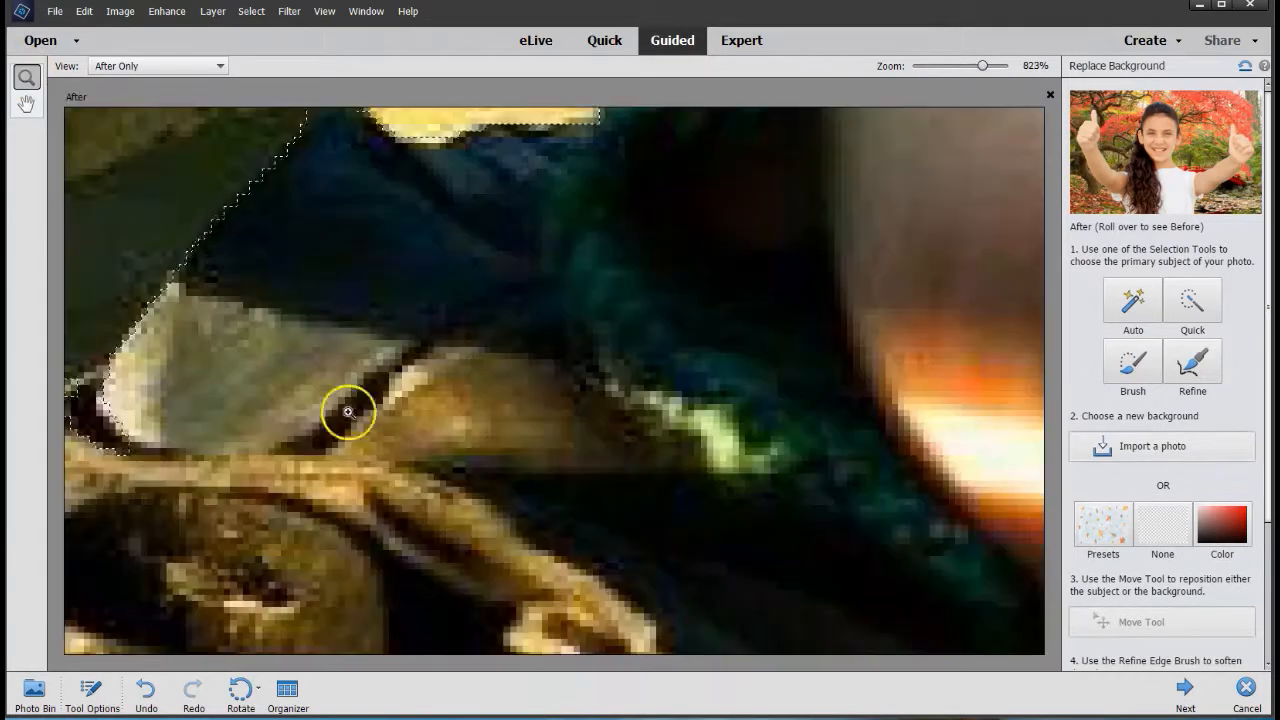
key(alt)
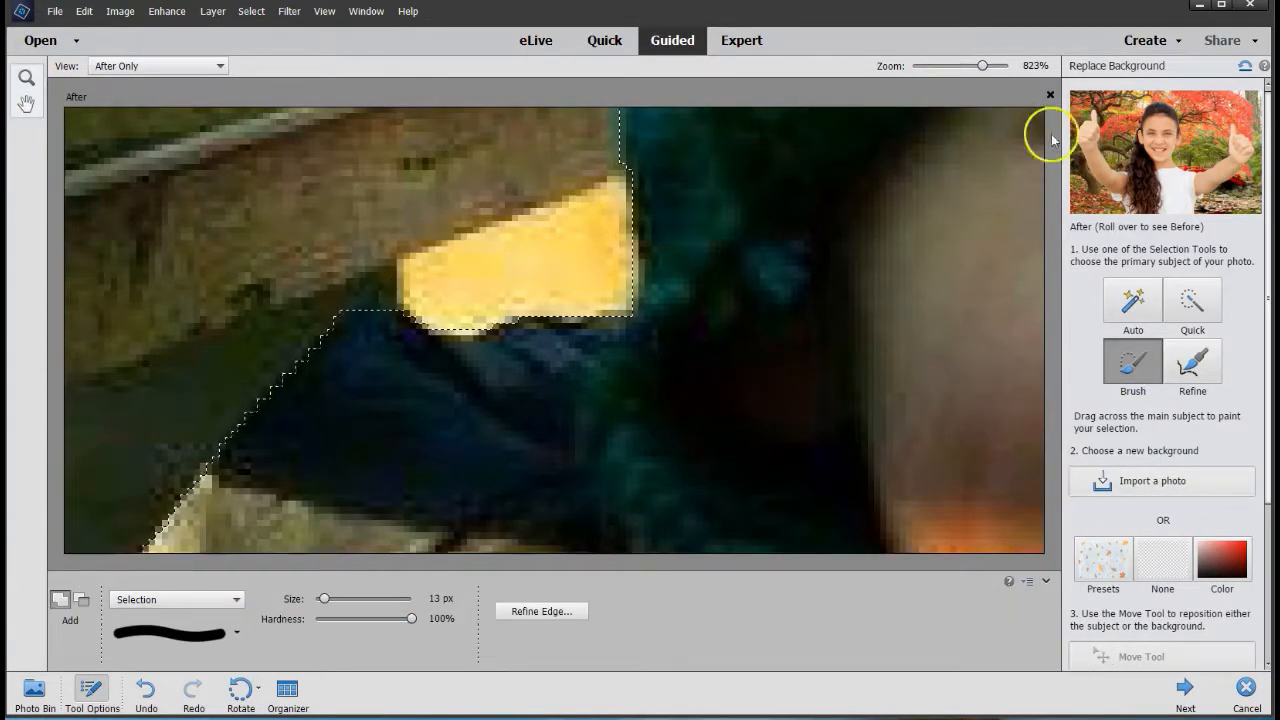
key(ctrl+0)
Correct the selection edge along the girl's sunlit shoulder and collar with the selection Brush
click(26, 77)
click(449, 471)
click(1133, 362)
drag(638, 197, 591, 243)
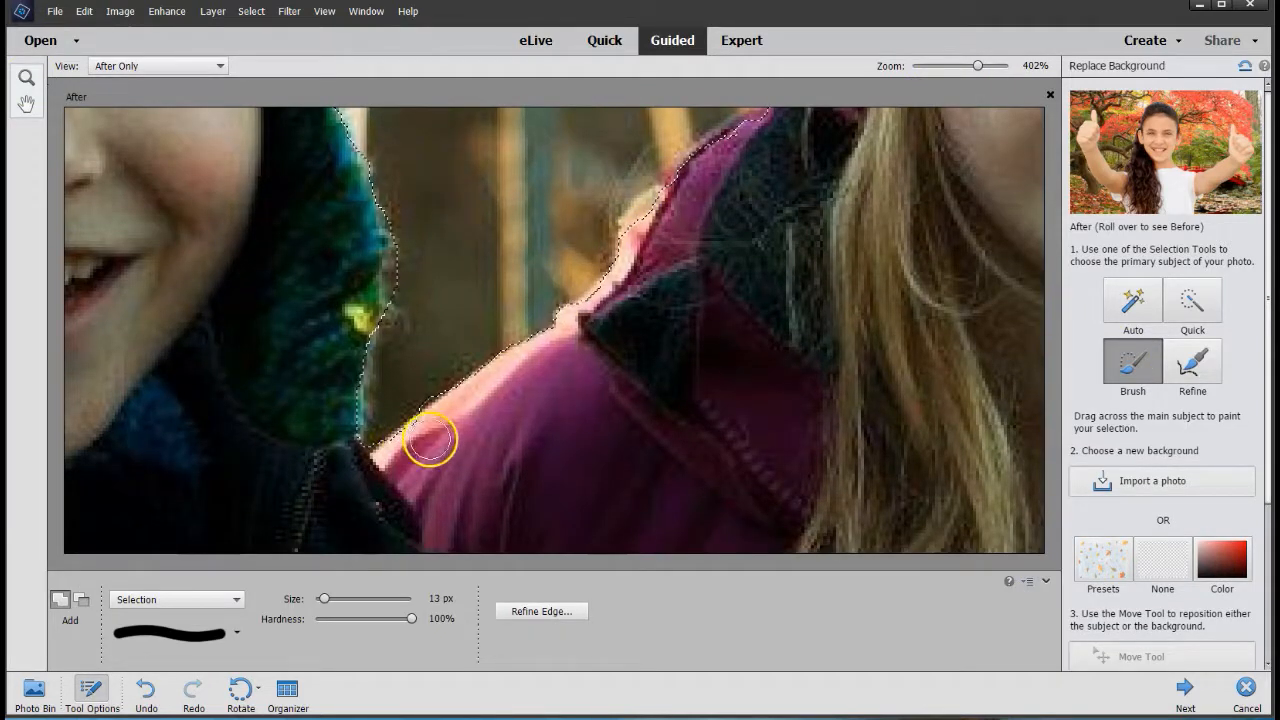
key(alt)
click(742, 41)
click(1133, 362)
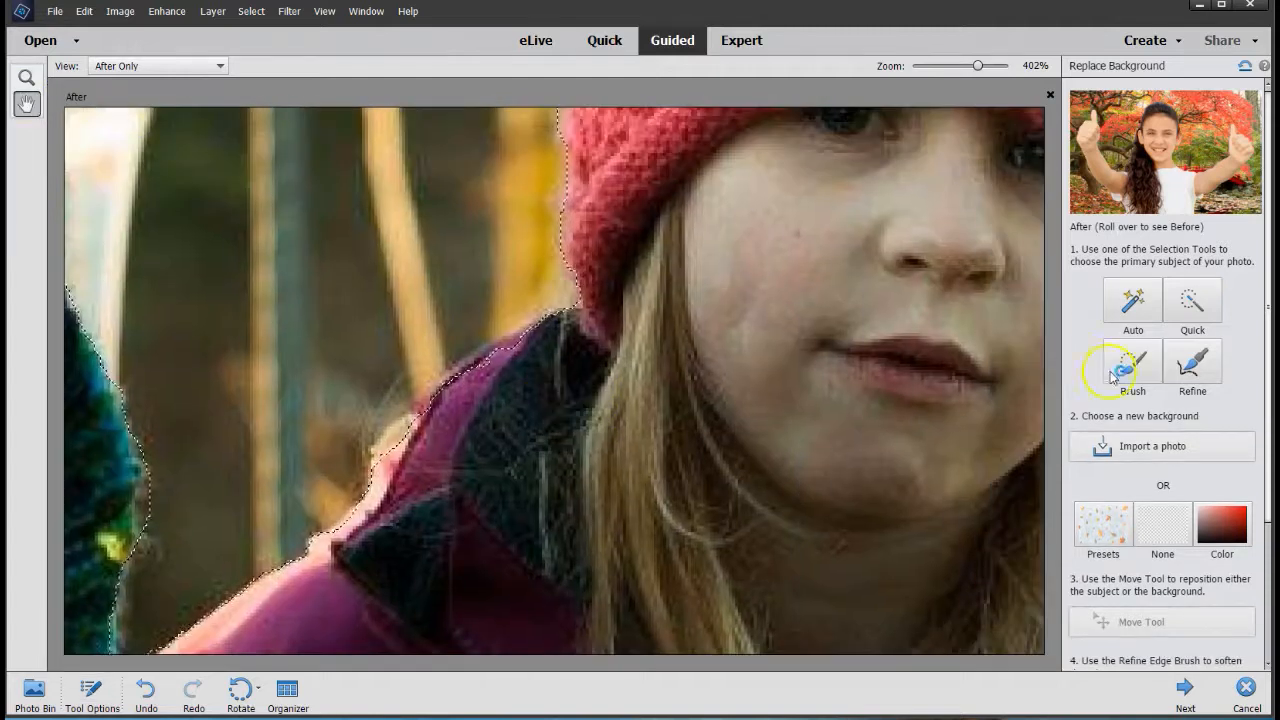
Paint the unselected strip along the photo's lower edge, across the girl's coat and hair, into the selection
key(h)
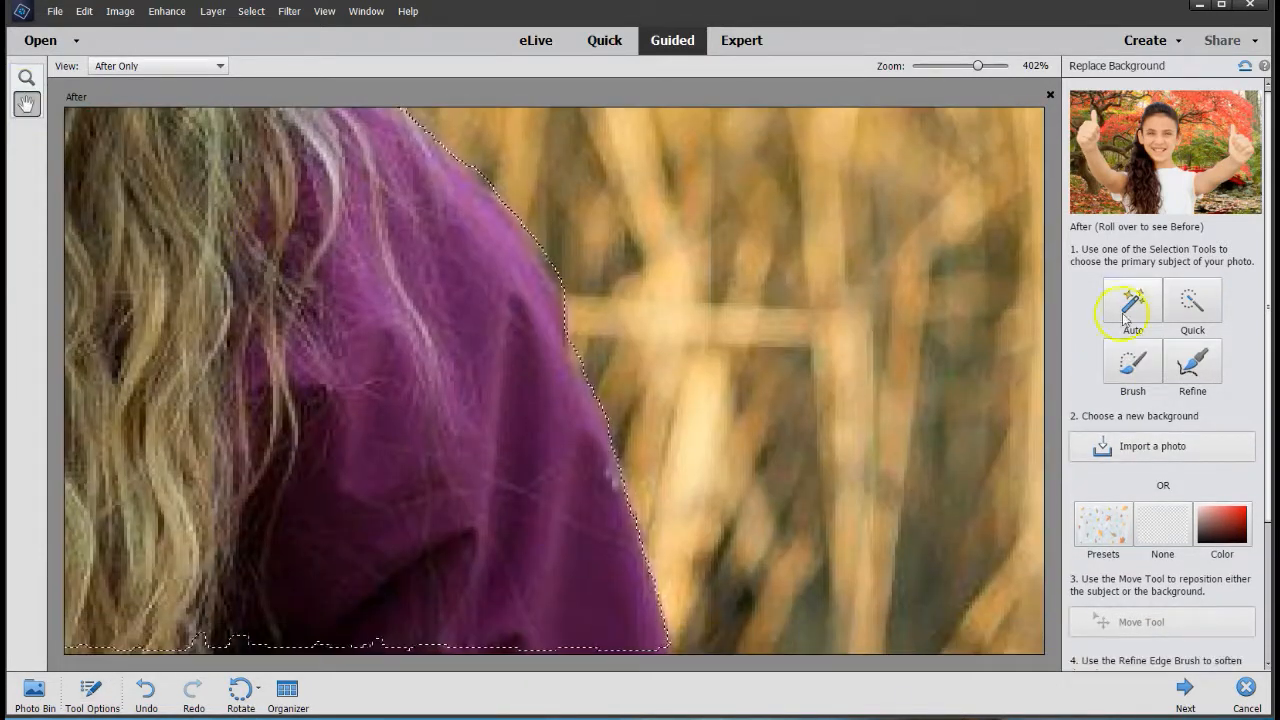
click(1133, 362)
click(27, 103)
click(1133, 362)
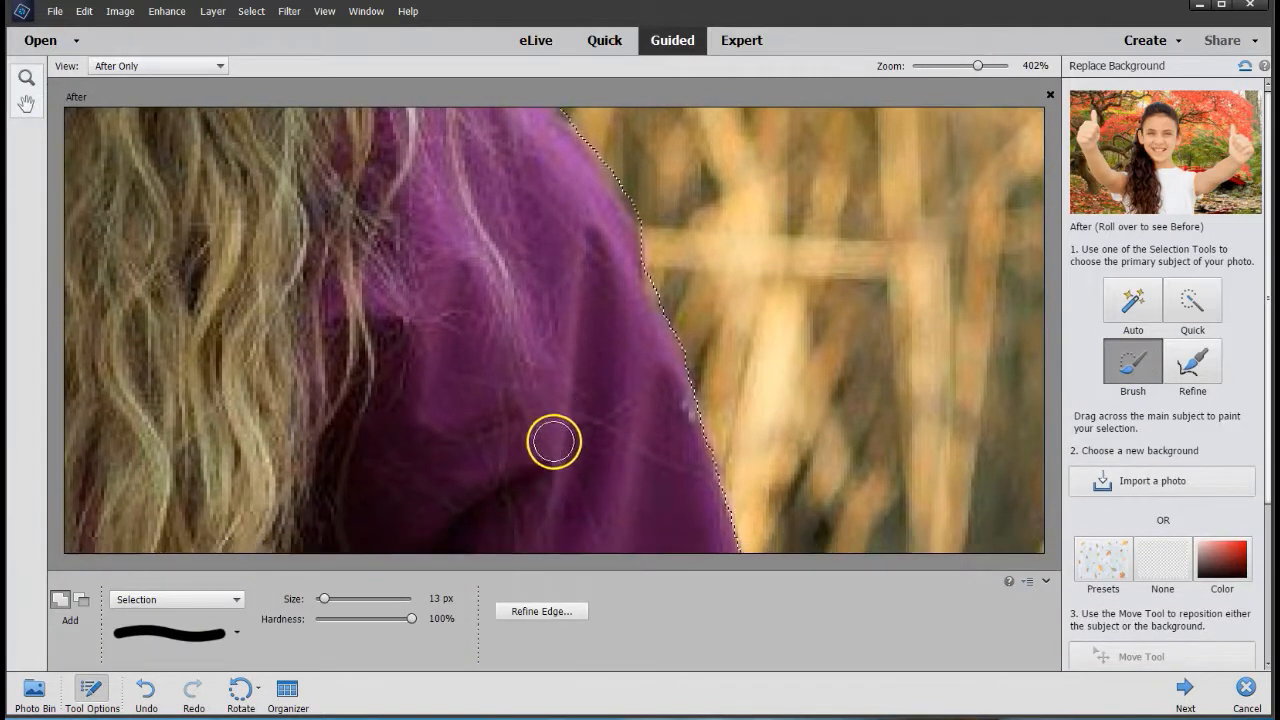
drag(729, 555, 66, 543)
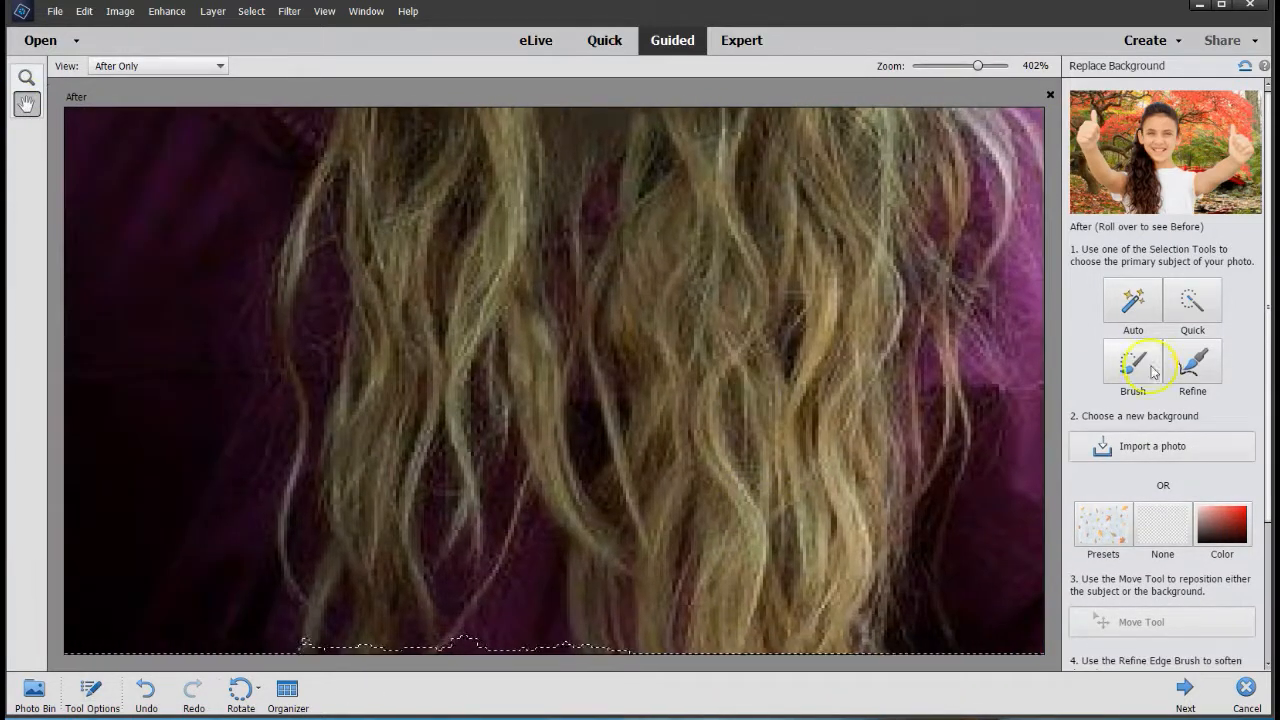
click(1152, 372)
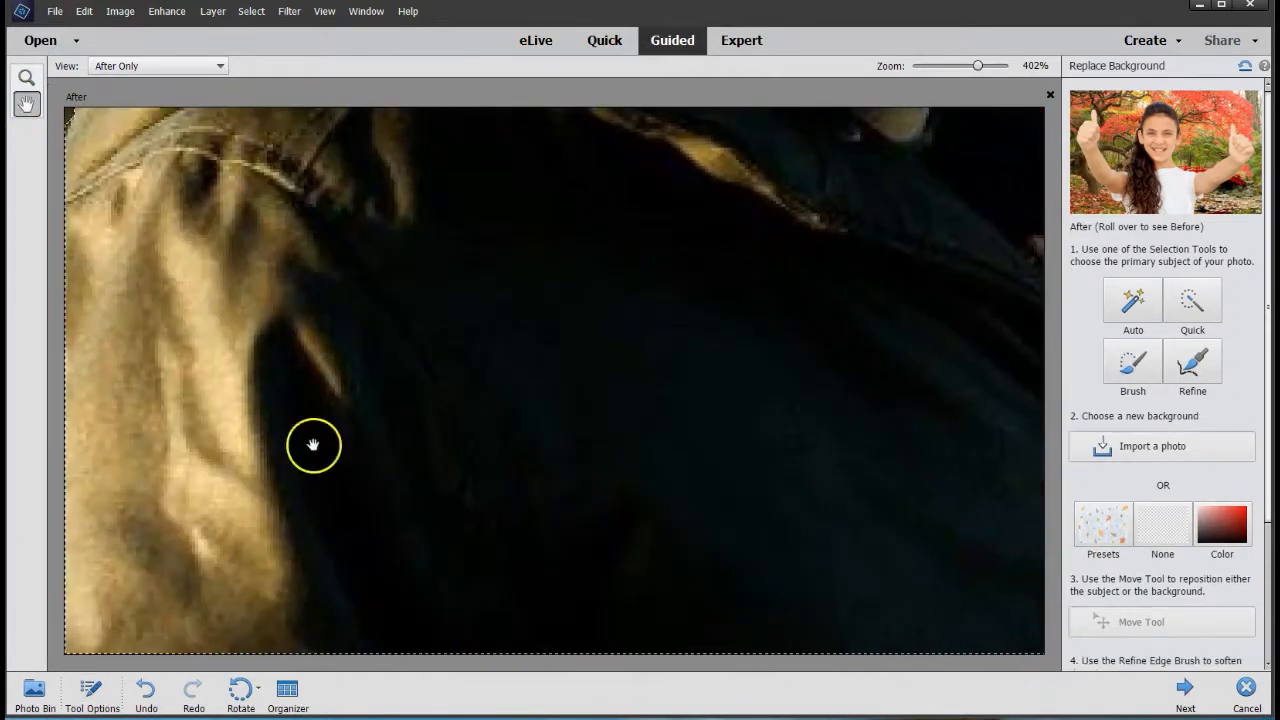
Touch up the selection edge near the button on the boy's green hat with the selection Brush
drag(978, 65, 950, 66)
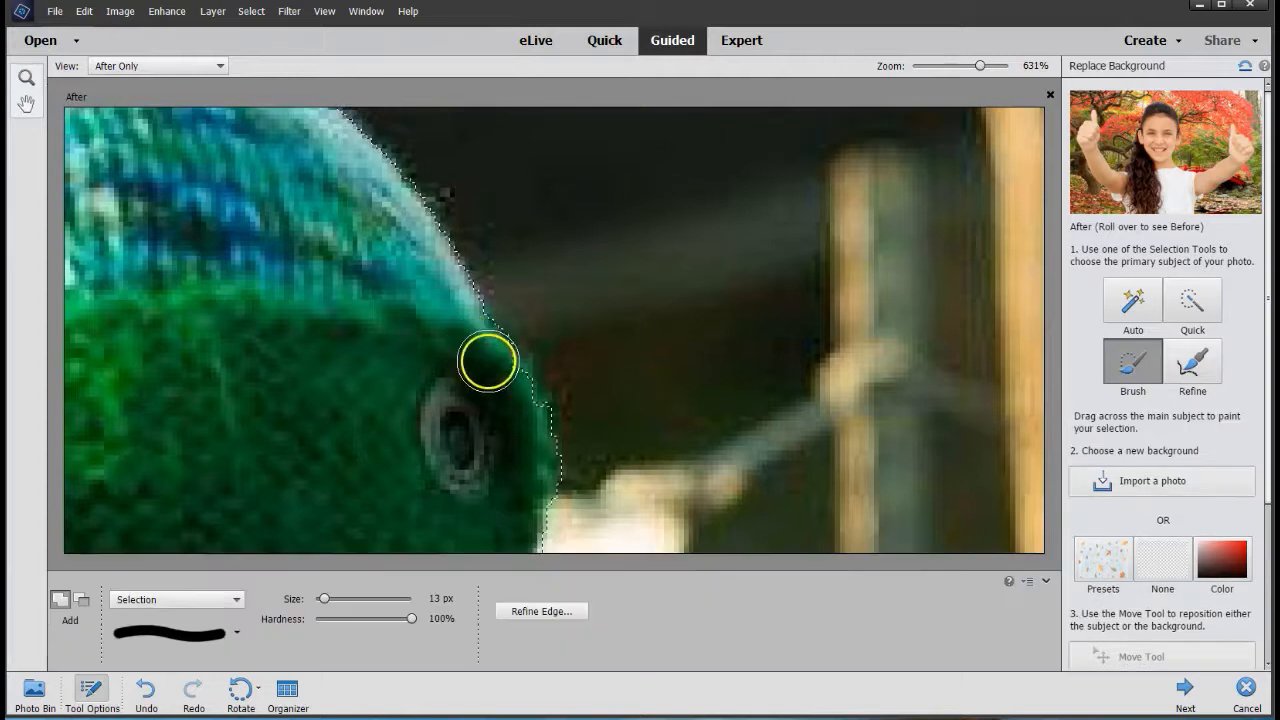
drag(980, 65, 951, 66)
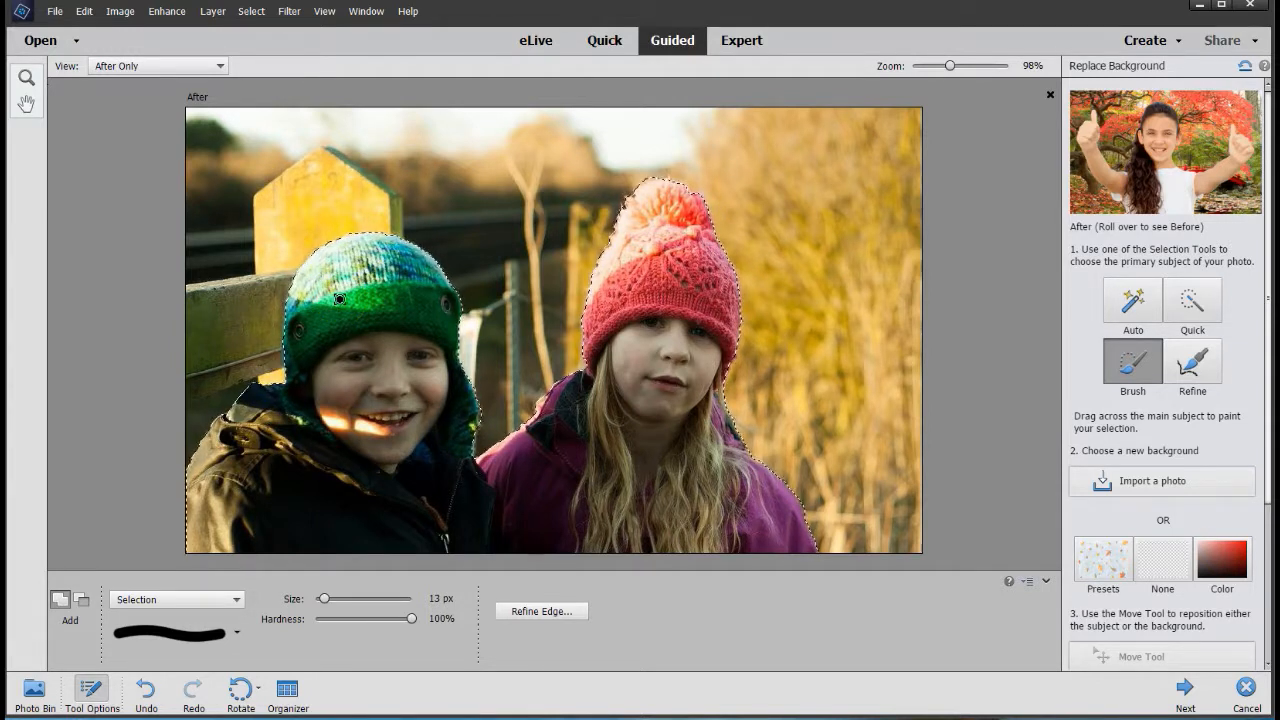
Push the selection edge into place along the boy's collar and shoulder with the 22 px Refine brush
click(1204, 371)
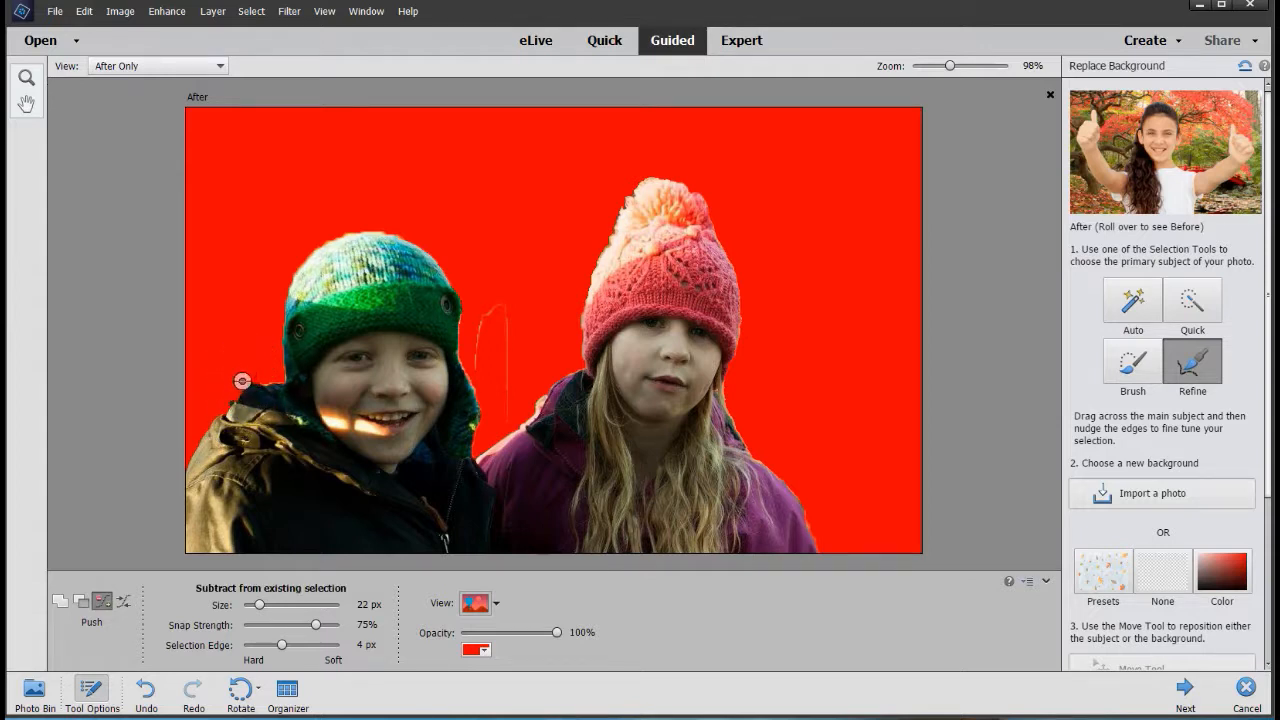
click(26, 77)
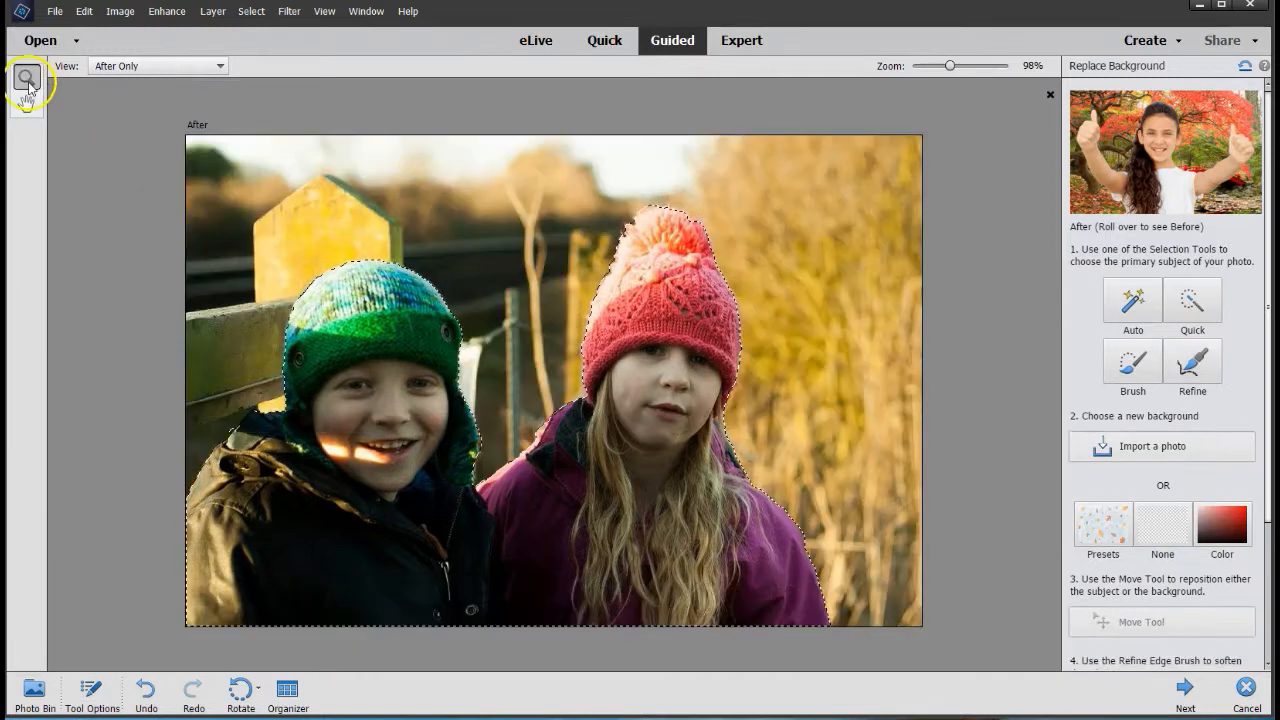
drag(268, 475, 358, 528)
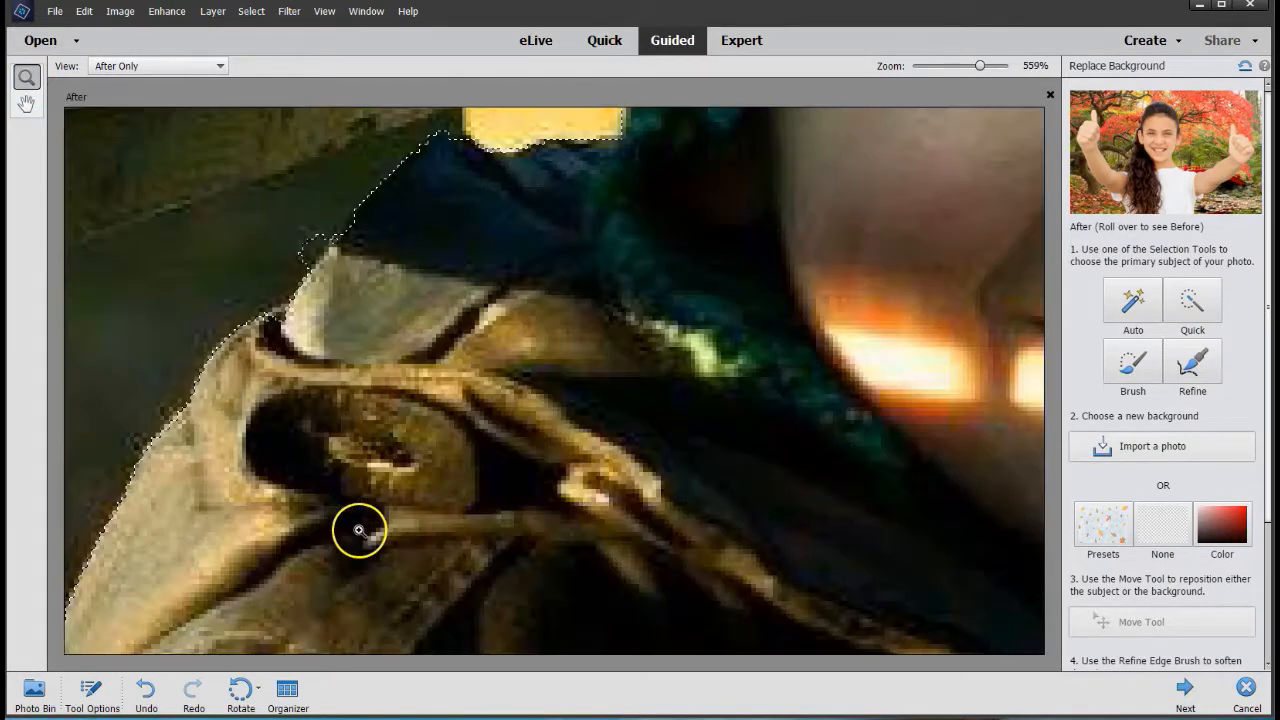
click(1192, 362)
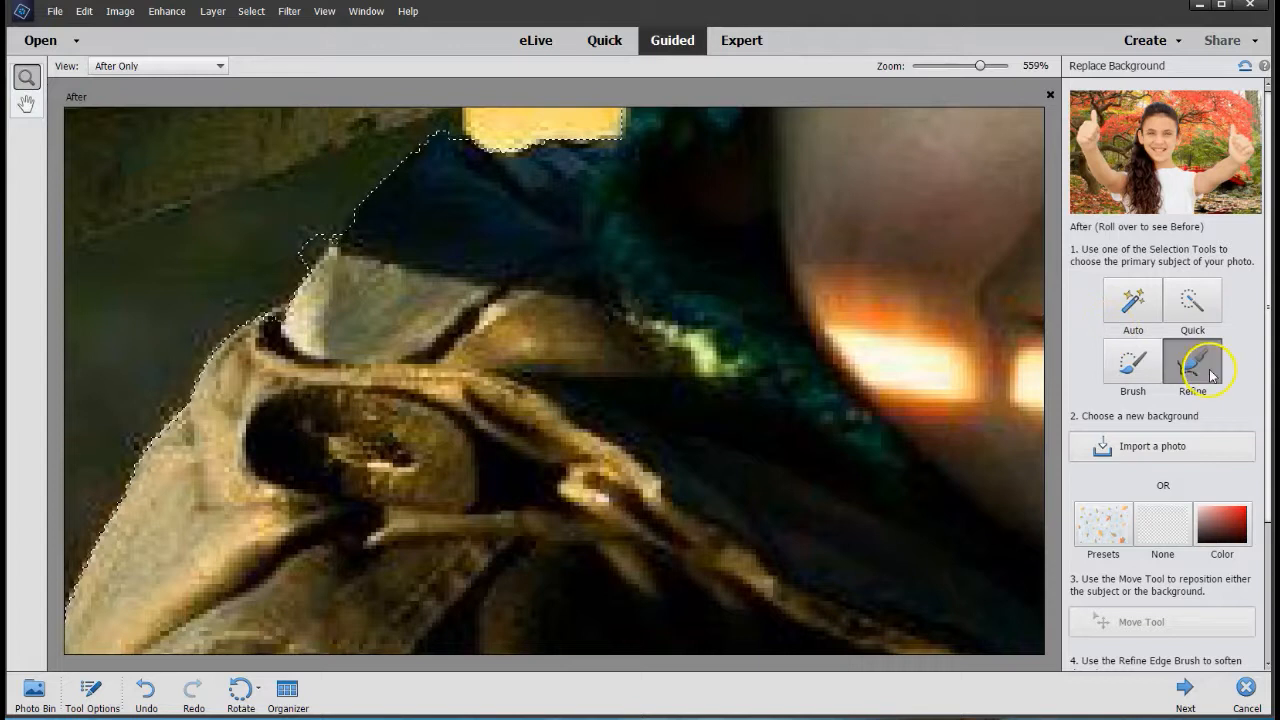
mouse_move(258, 147)
mouse_down()
mouse_move(280, 163)
mouse_move(280, 183)
mouse_up()
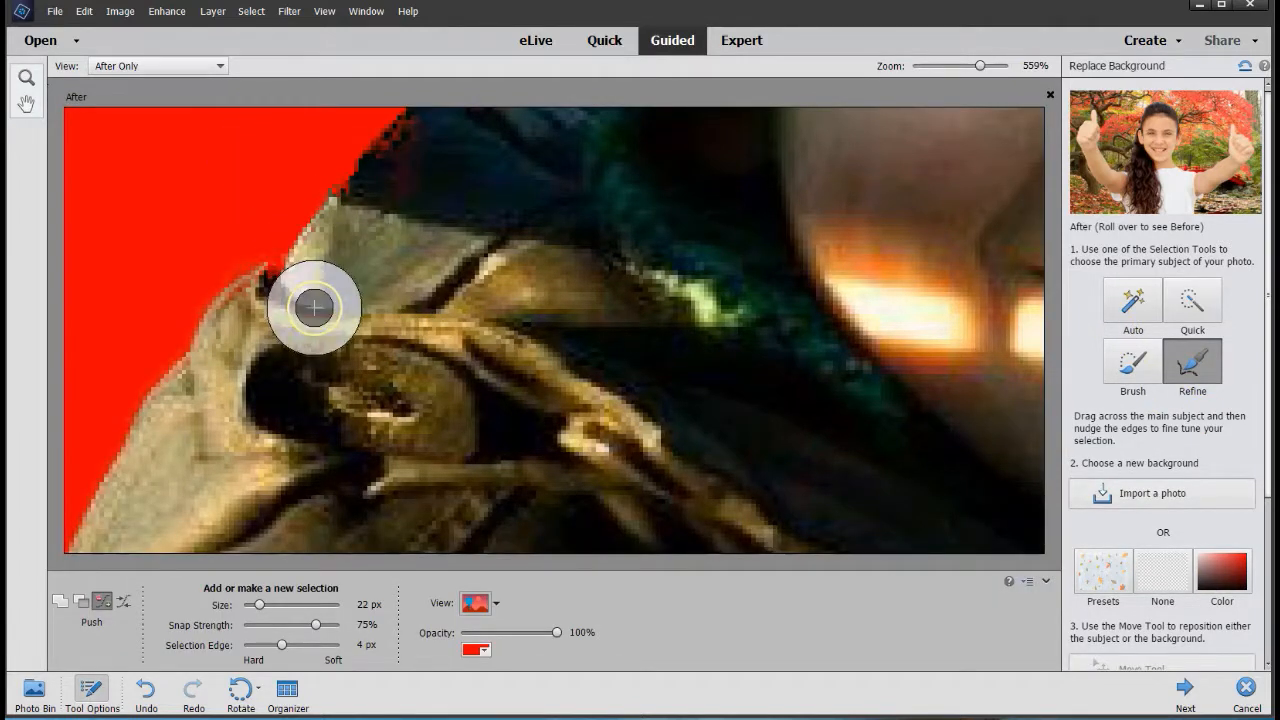
mouse_move(319, 330)
mouse_down()
mouse_move(298, 291)
mouse_move(413, 322)
mouse_move(421, 300)
mouse_move(407, 268)
mouse_move(277, 284)
mouse_up()
mouse_move(368, 355)
mouse_down()
mouse_move(363, 325)
mouse_move(286, 257)
mouse_up()
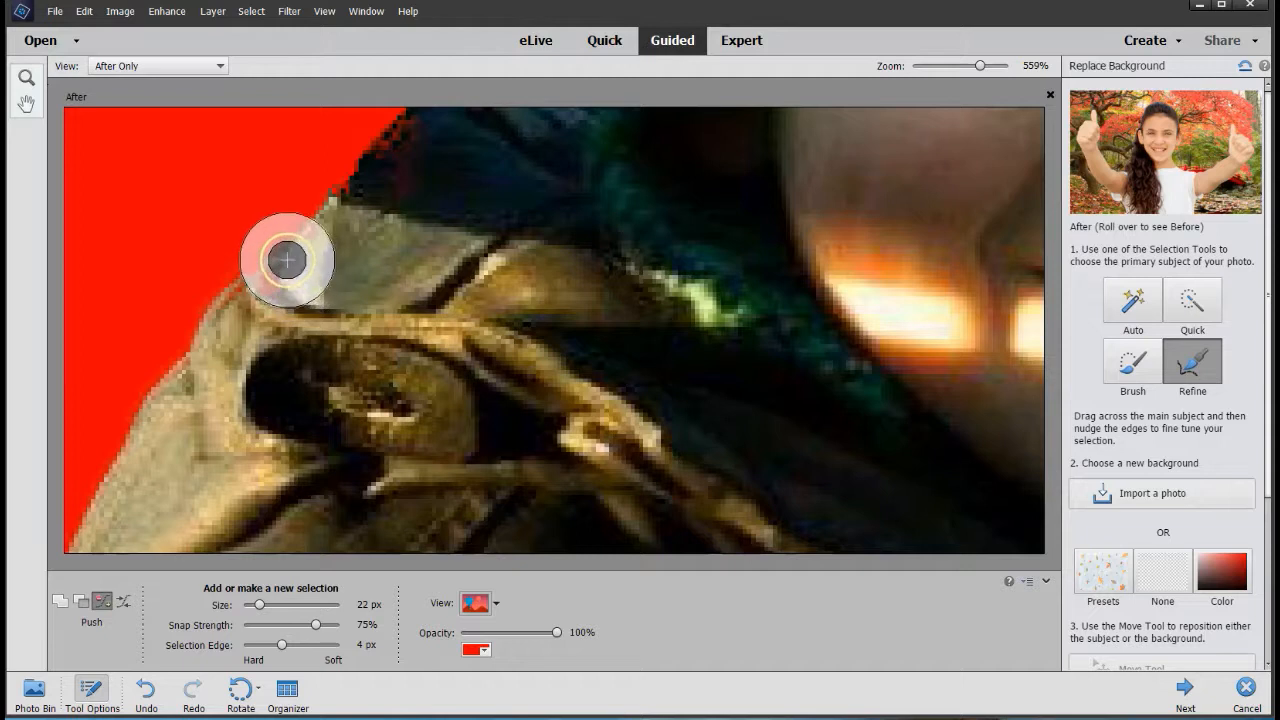
drag(288, 366, 253, 274)
mouse_move(408, 285)
mouse_down()
mouse_move(341, 292)
mouse_move(280, 249)
mouse_up()
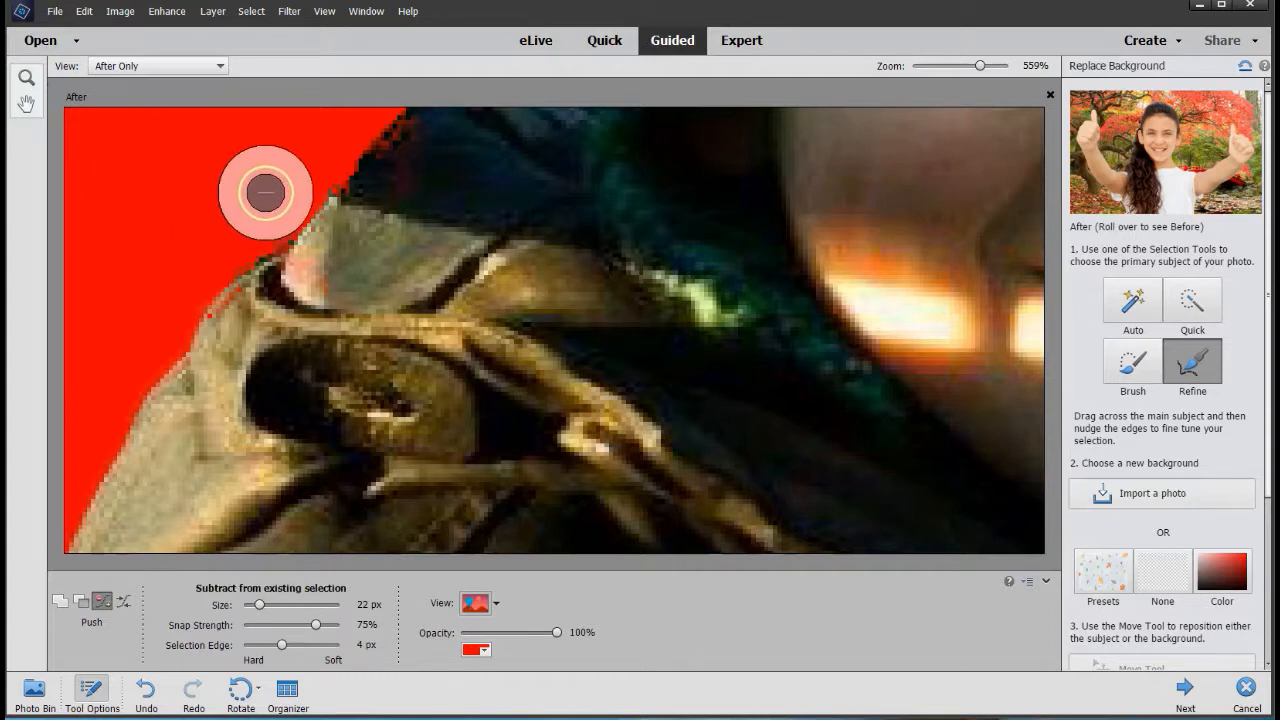
click(27, 103)
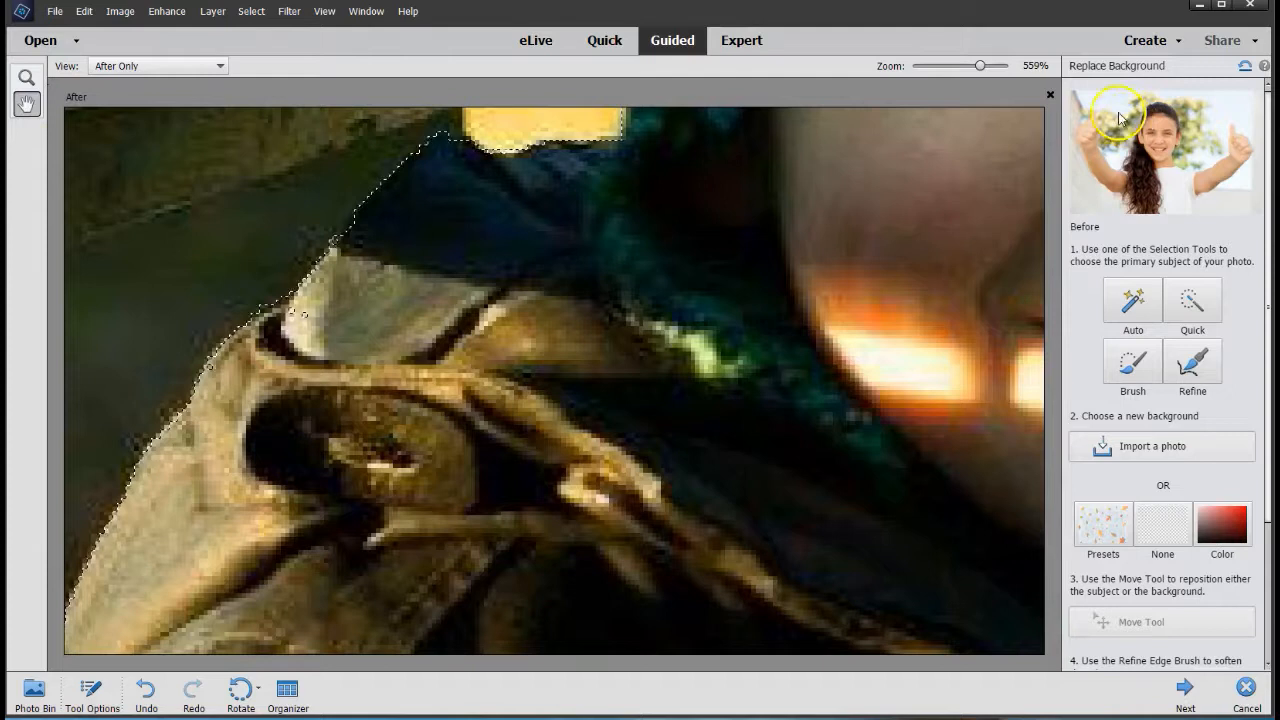
Refine the selection around the fuzzy pom-pom of the girl's hat with the Refine brush, lowering the overlay opacity to 47%
drag(987, 72, 957, 74)
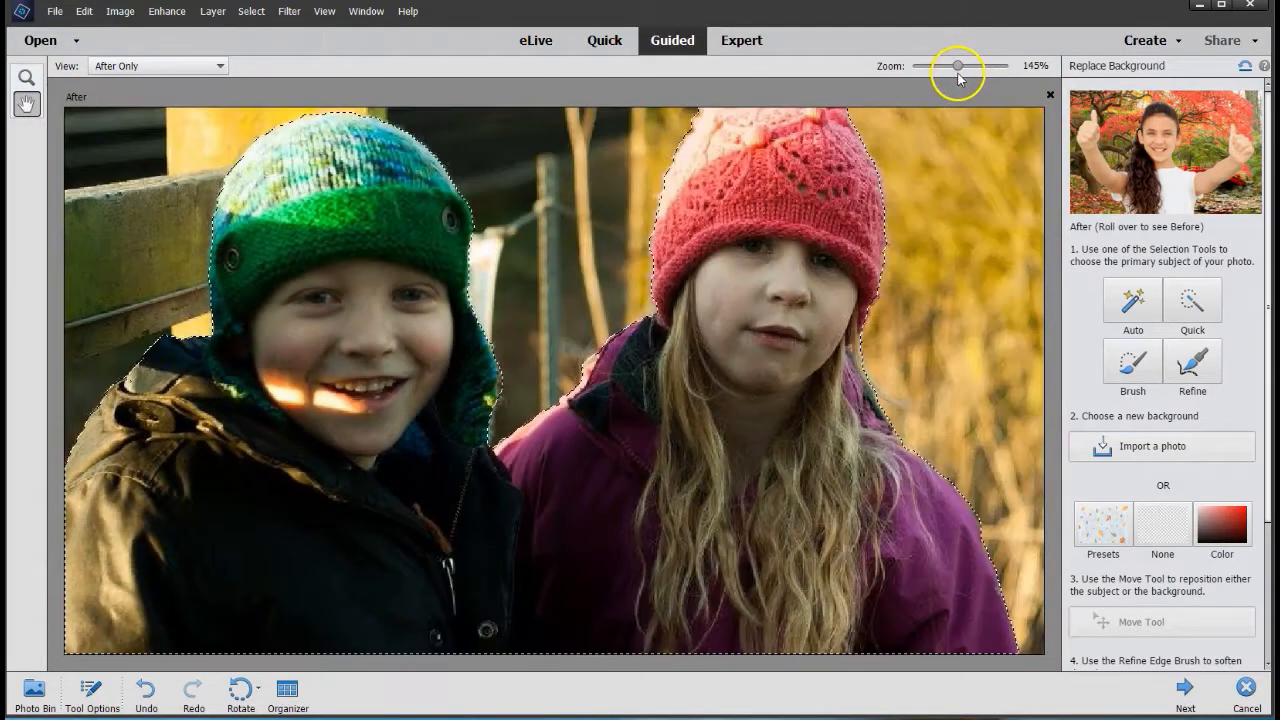
drag(720, 200, 466, 463)
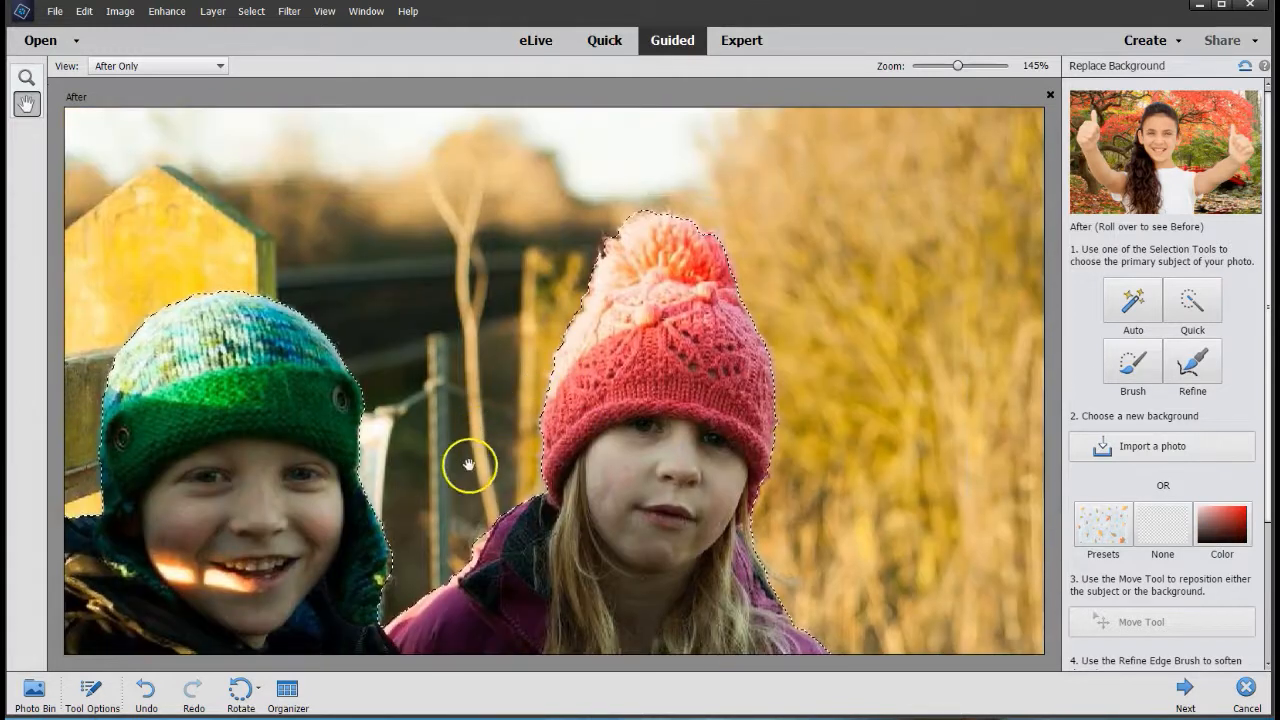
click(26, 77)
drag(515, 174, 811, 414)
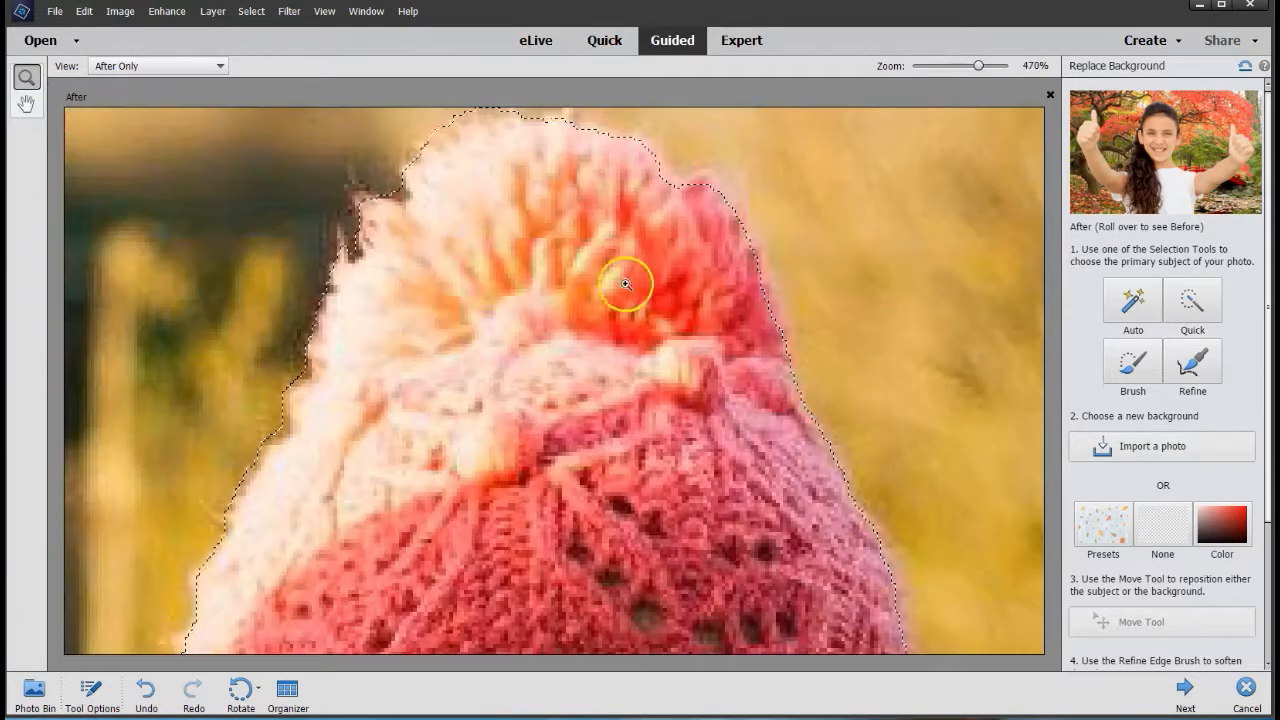
key(h)
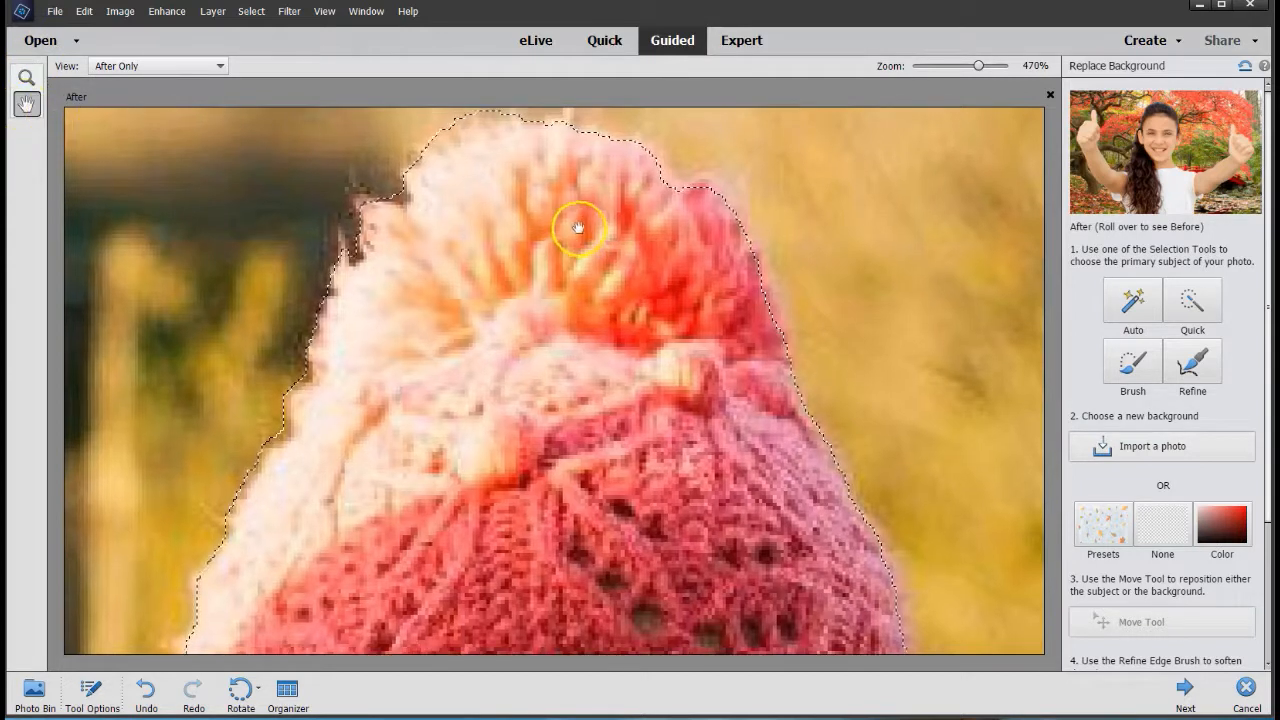
drag(571, 223, 579, 311)
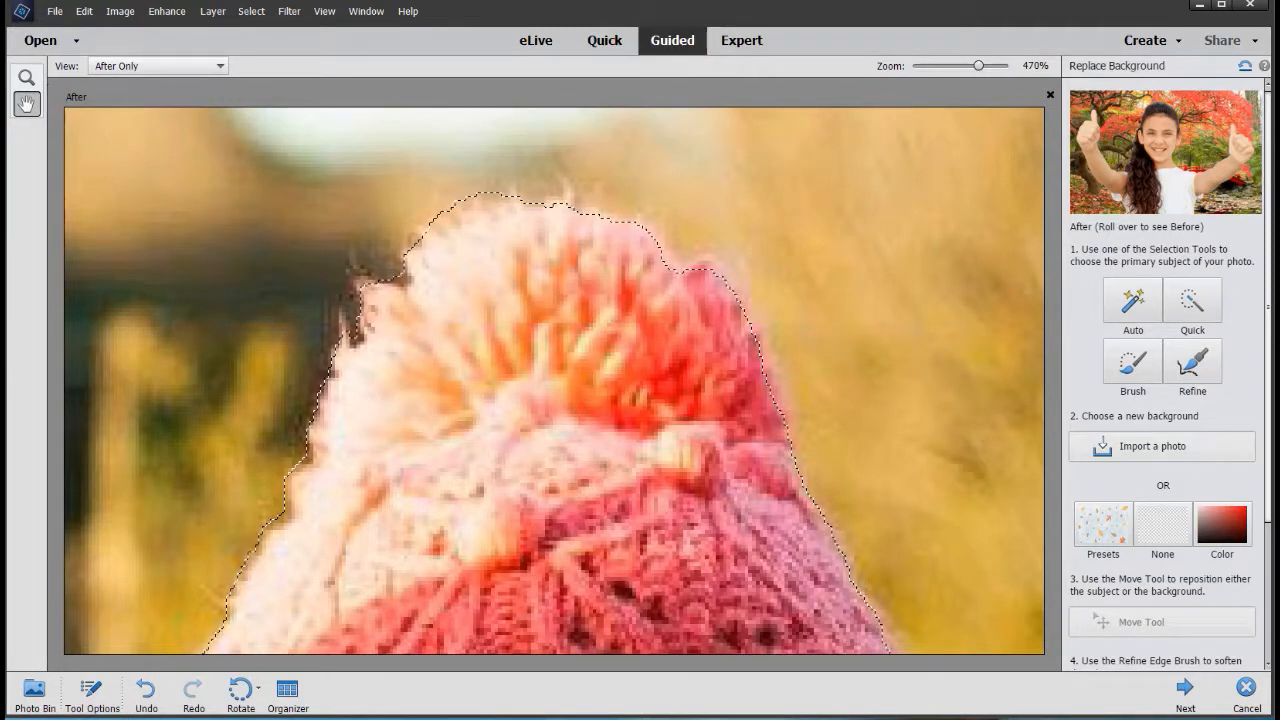
click(1192, 362)
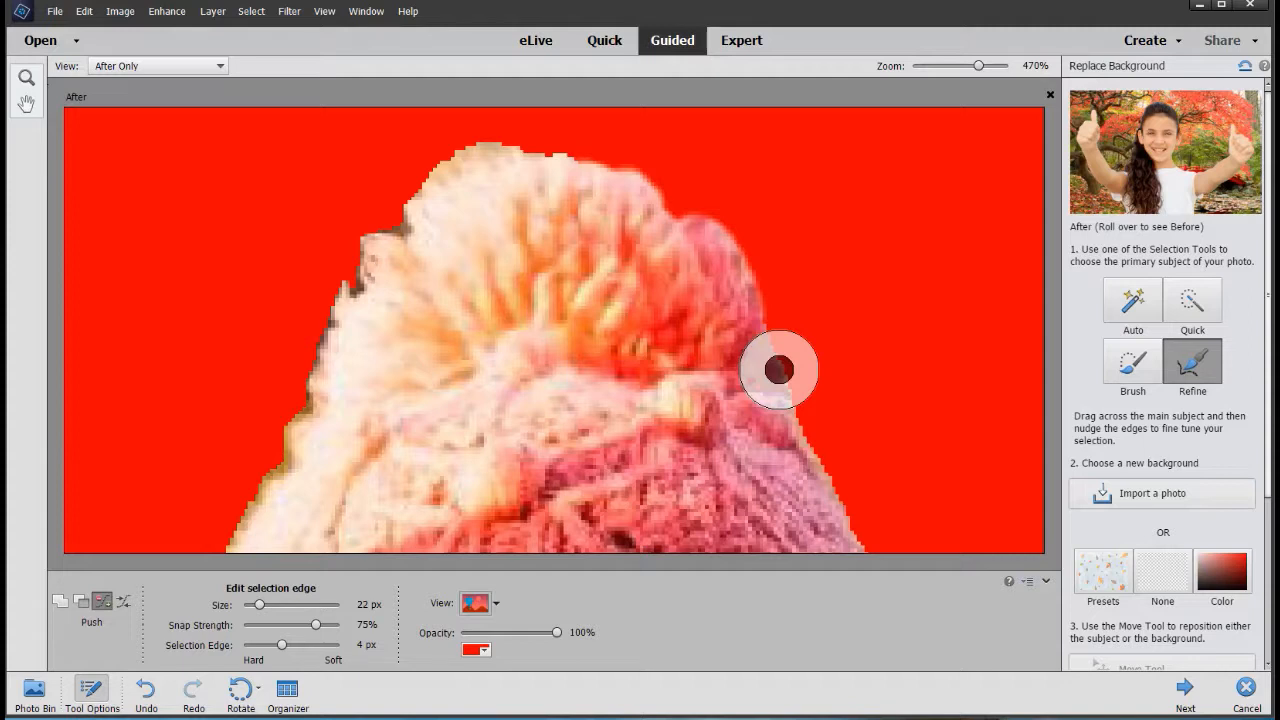
mouse_move(779, 370)
mouse_down()
mouse_move(733, 240)
mouse_move(617, 157)
mouse_move(497, 134)
mouse_move(437, 160)
mouse_move(403, 203)
mouse_move(415, 212)
mouse_up()
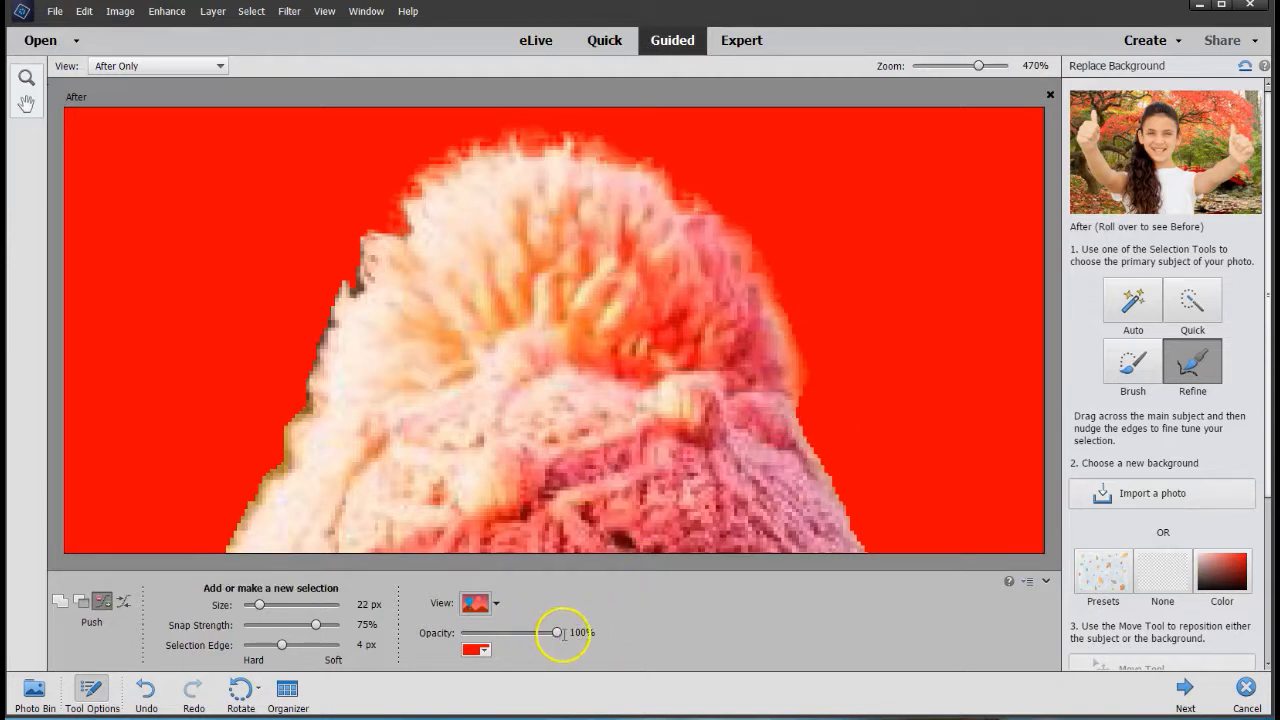
drag(557, 633, 507, 640)
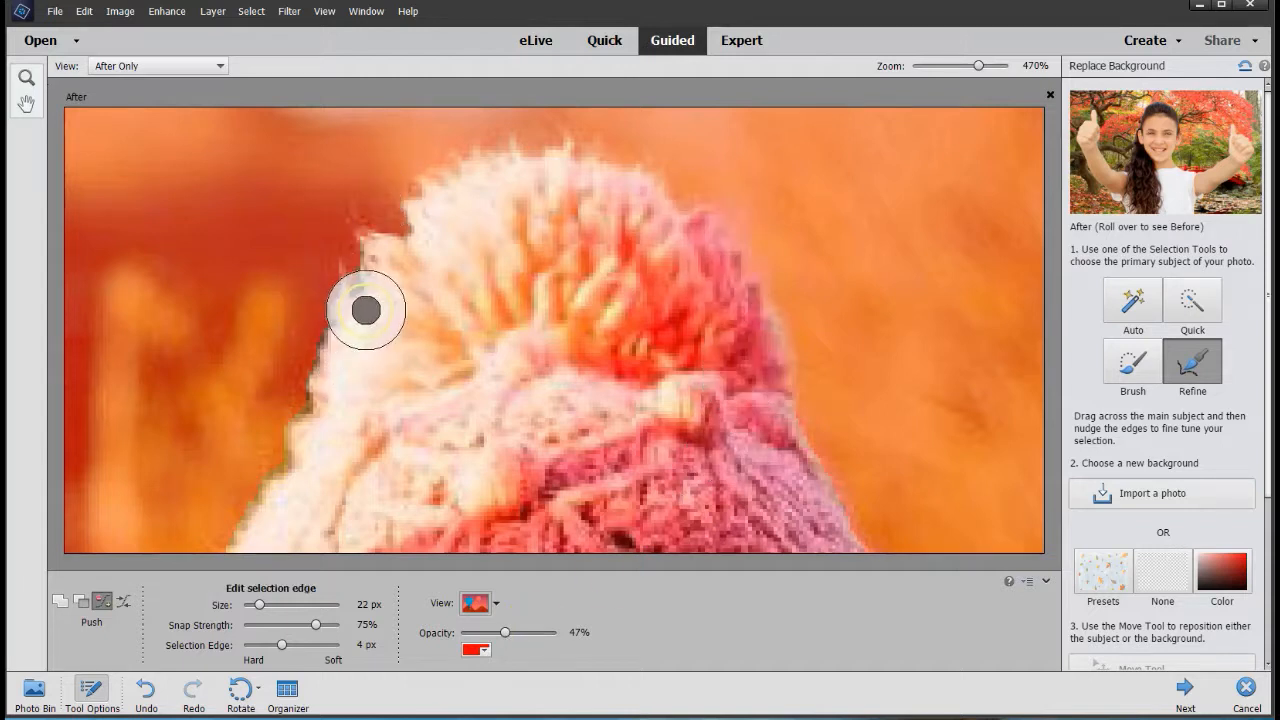
mouse_move(411, 226)
mouse_down()
mouse_move(349, 277)
mouse_move(348, 182)
mouse_move(443, 263)
mouse_move(394, 326)
mouse_move(315, 316)
mouse_move(449, 331)
mouse_move(369, 366)
mouse_move(278, 372)
mouse_move(414, 386)
mouse_move(314, 414)
mouse_move(240, 478)
mouse_up()
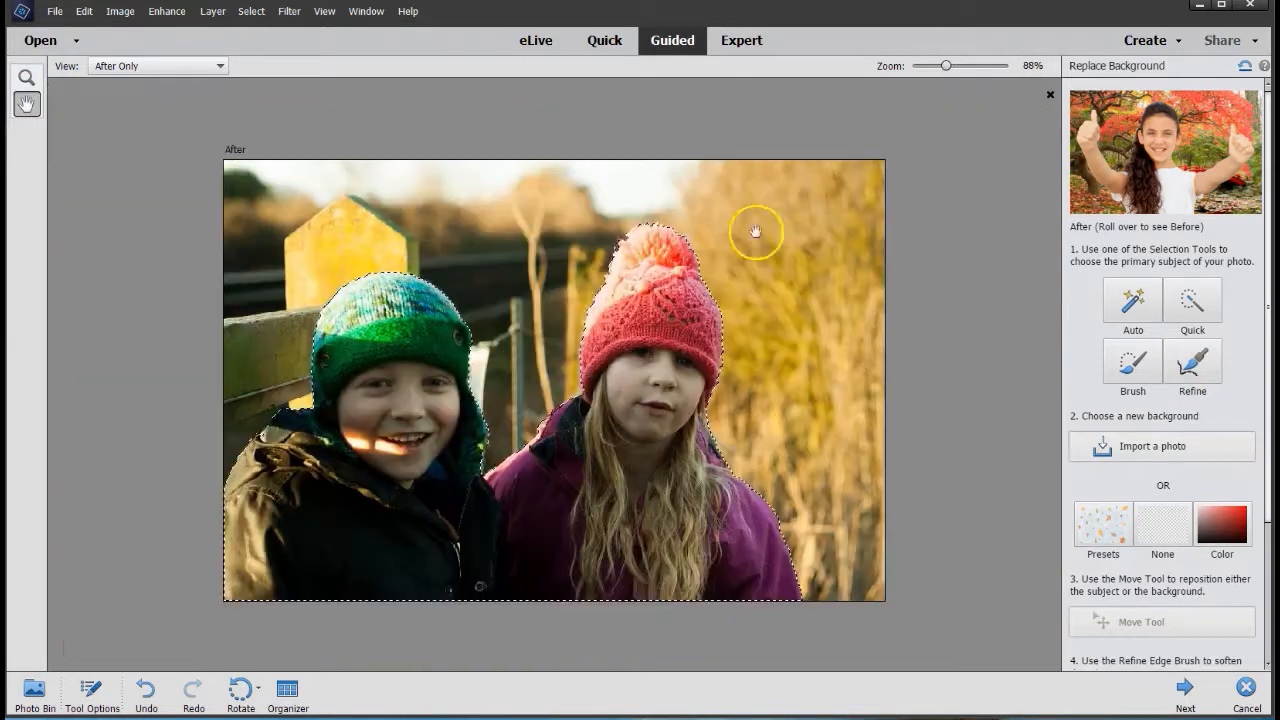
Refine the selection edge beside the boy's green hat and down his collar and jacket shoulder with the 22 px Refine brush
drag(251, 166, 520, 480)
drag(400, 277, 604, 316)
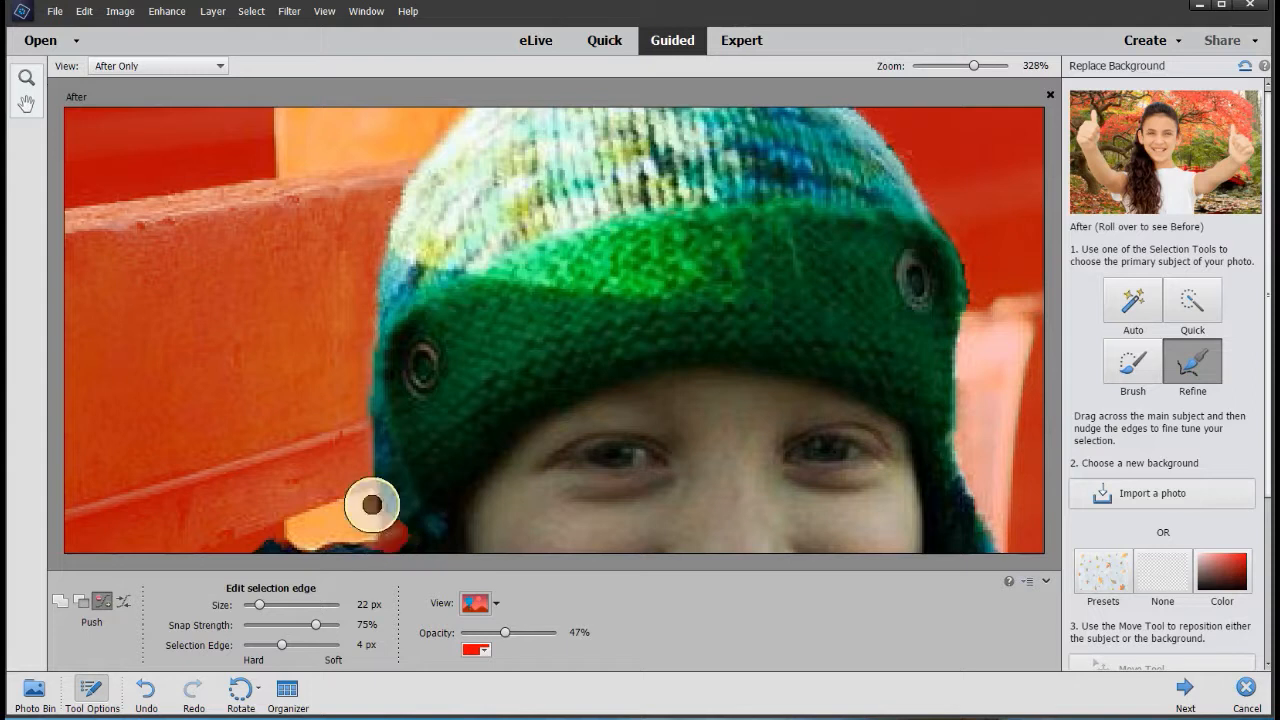
mouse_move(366, 509)
mouse_down()
mouse_move(397, 200)
mouse_move(318, 536)
mouse_move(437, 217)
mouse_up()
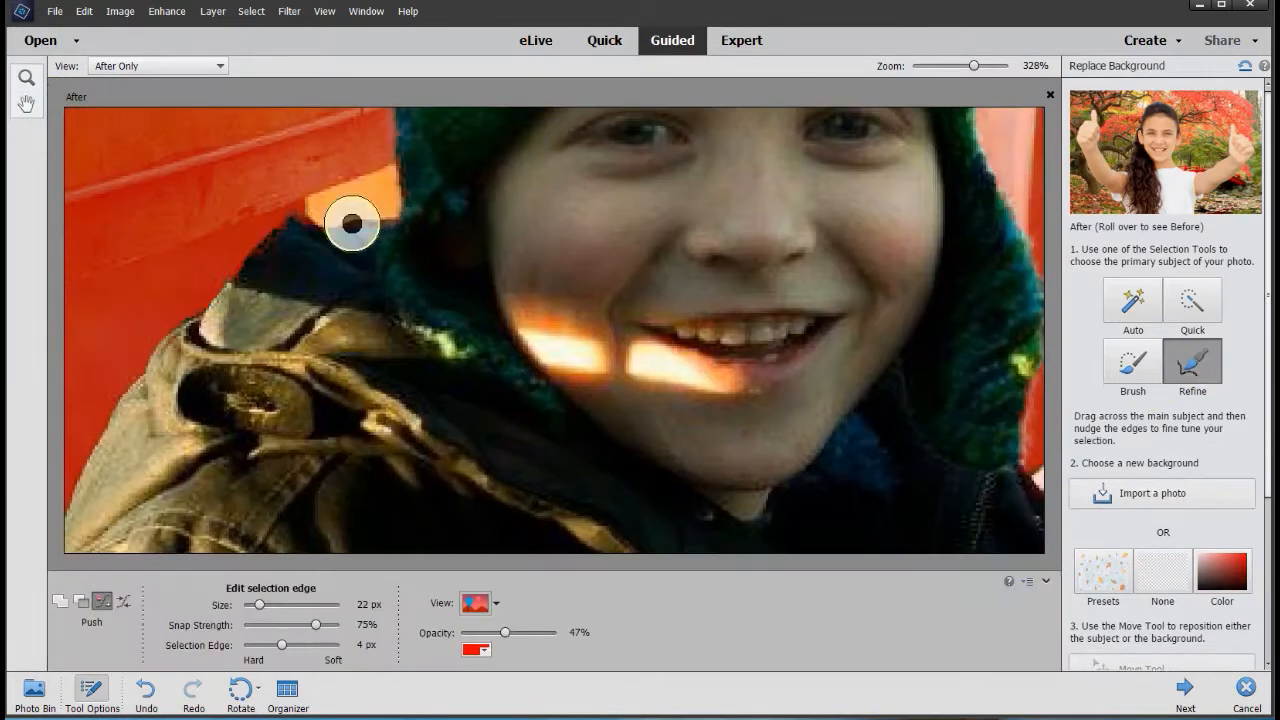
mouse_move(349, 223)
mouse_down()
mouse_move(201, 316)
mouse_move(277, 363)
mouse_up()
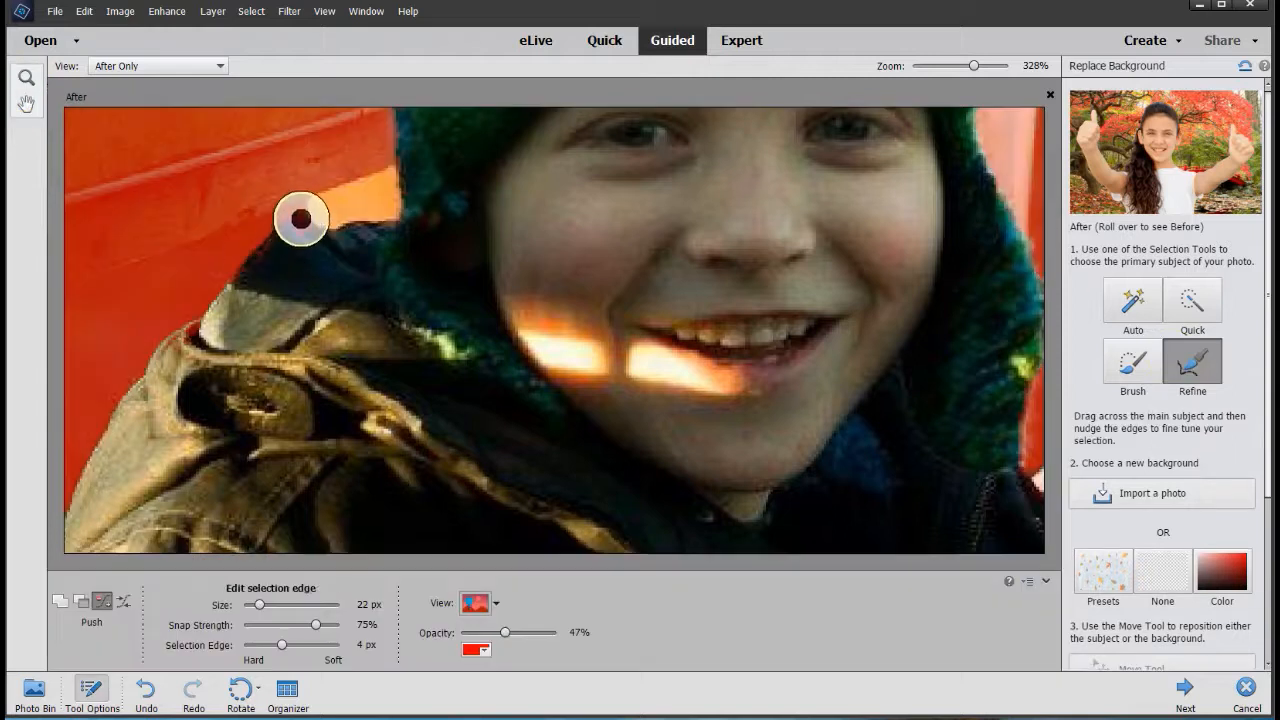
mouse_move(301, 219)
mouse_down()
mouse_move(112, 406)
mouse_move(64, 515)
mouse_move(195, 373)
mouse_move(68, 514)
mouse_move(173, 334)
mouse_move(309, 222)
mouse_up()
mouse_move(267, 363)
mouse_down()
mouse_move(245, 254)
mouse_move(304, 220)
mouse_move(157, 351)
mouse_move(64, 514)
mouse_move(413, 223)
mouse_move(378, 200)
mouse_move(224, 308)
mouse_move(240, 291)
mouse_move(217, 369)
mouse_move(174, 345)
mouse_move(63, 528)
mouse_move(137, 391)
mouse_move(73, 505)
mouse_move(139, 523)
mouse_move(78, 398)
mouse_move(66, 446)
mouse_move(95, 395)
mouse_up()
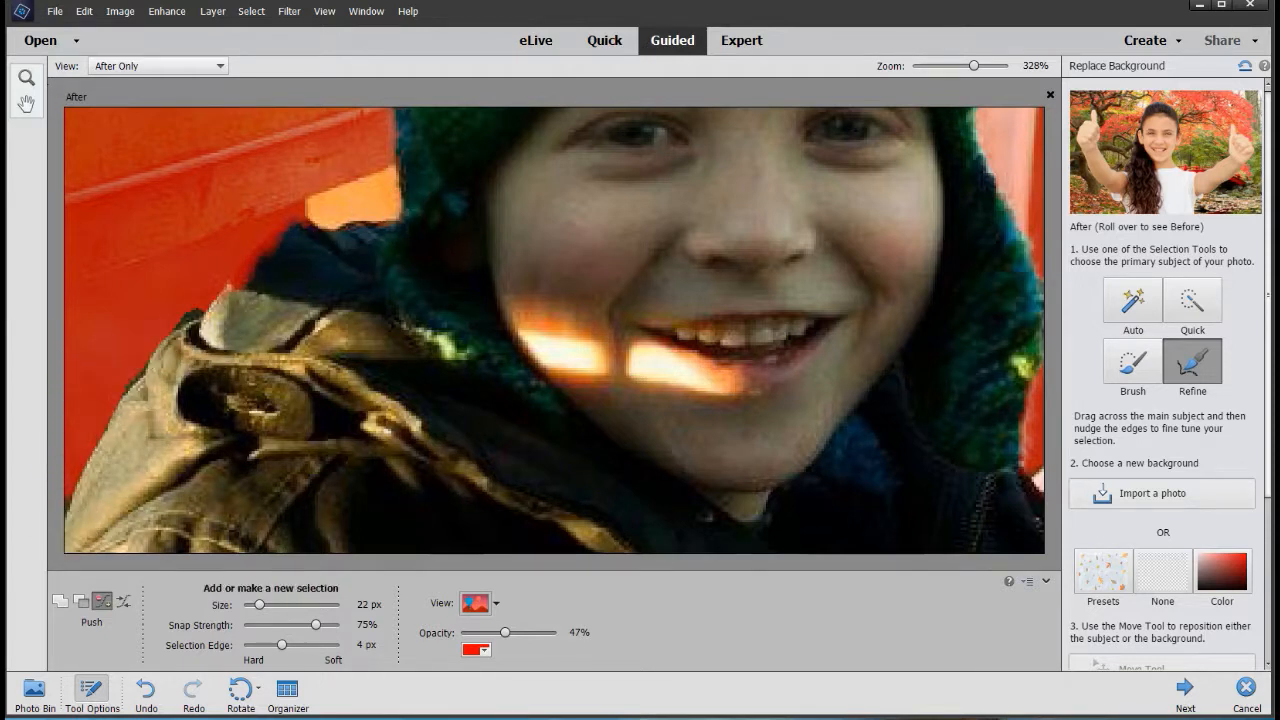
drag(250, 456, 333, 357)
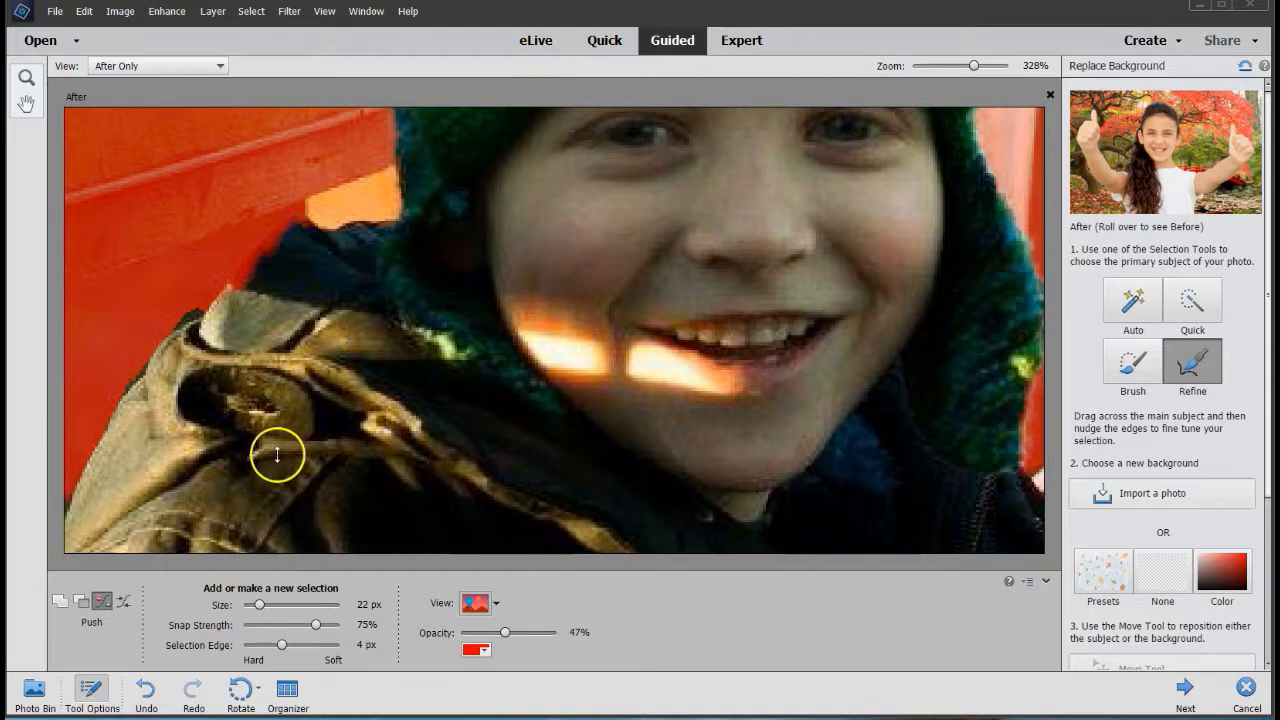
Set the Refine brush size to 15 px
click(170, 312)
key(bracketleft)
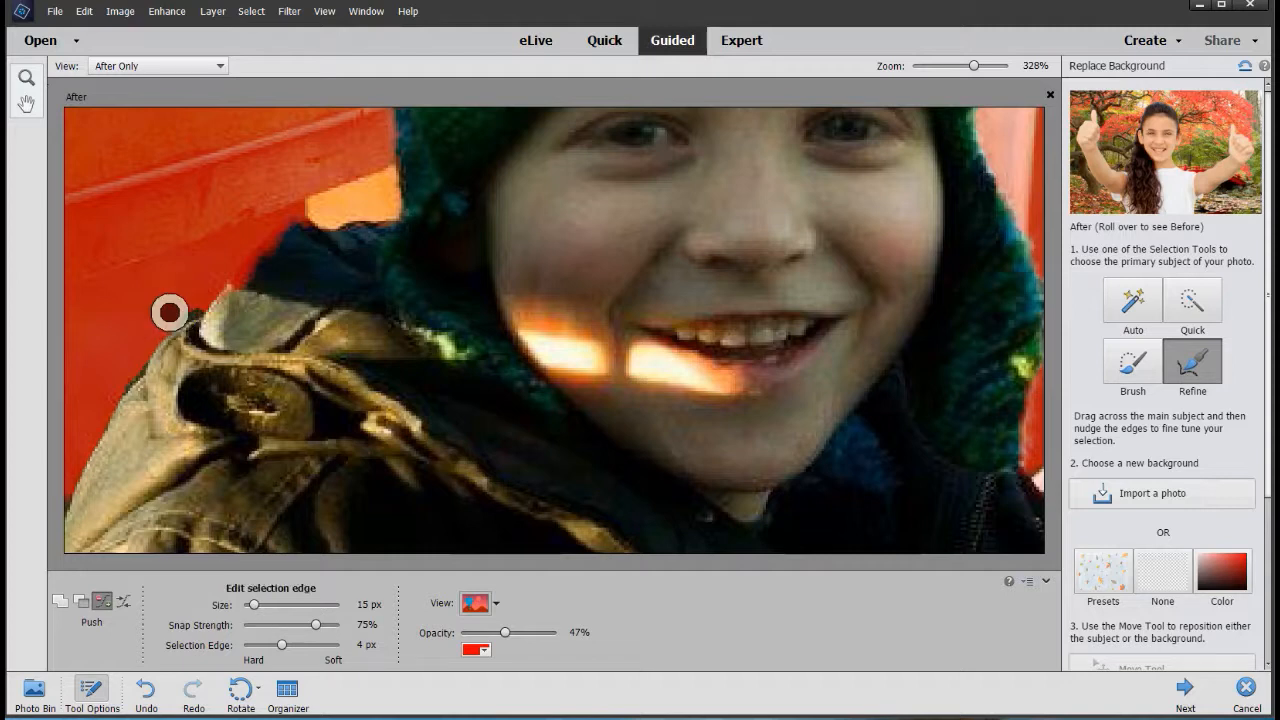
key(bracketleft)
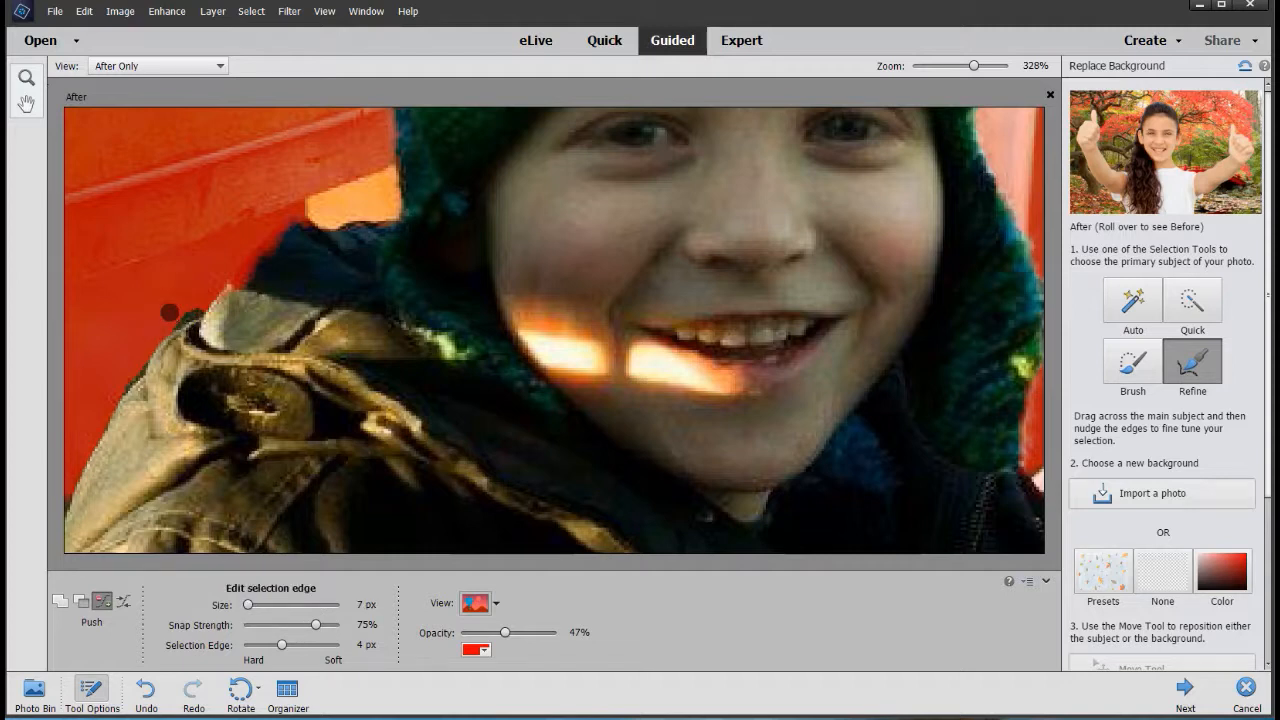
key(bracketright)
key(bracketright)
key(bracketright)
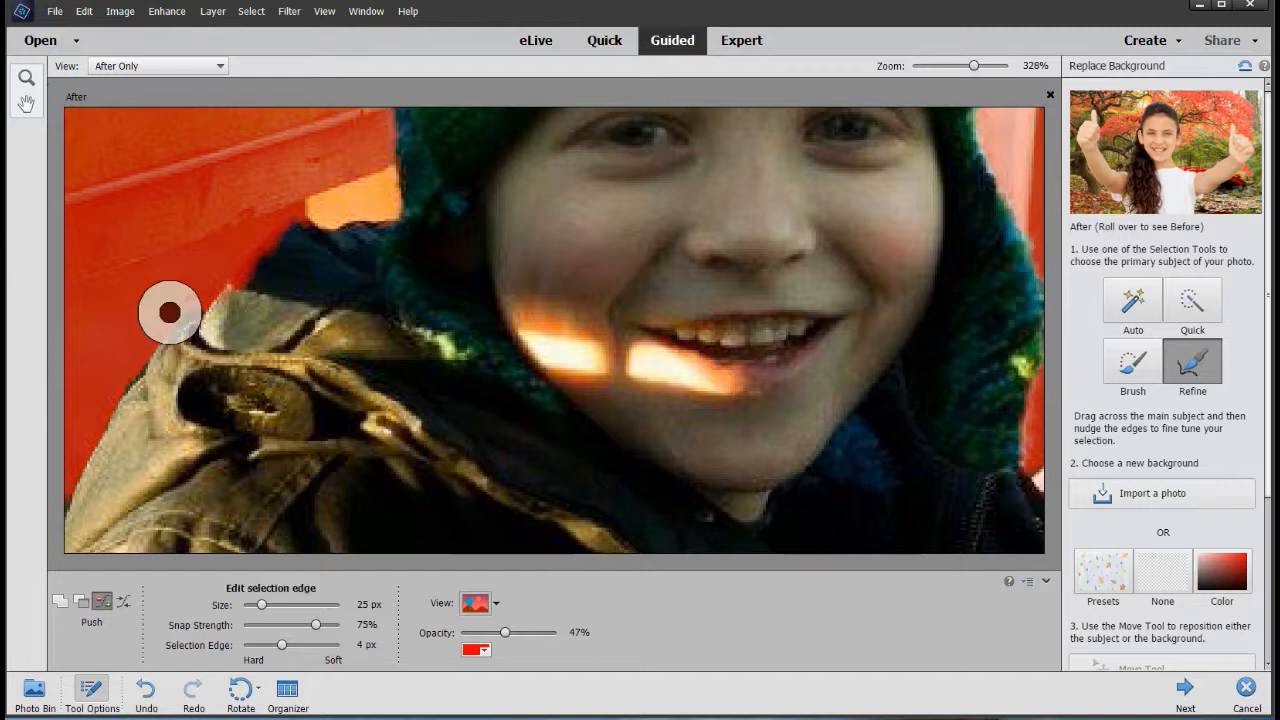
key(bracketright)
key(bracketright)
key(bracketleft)
key(bracketleft)
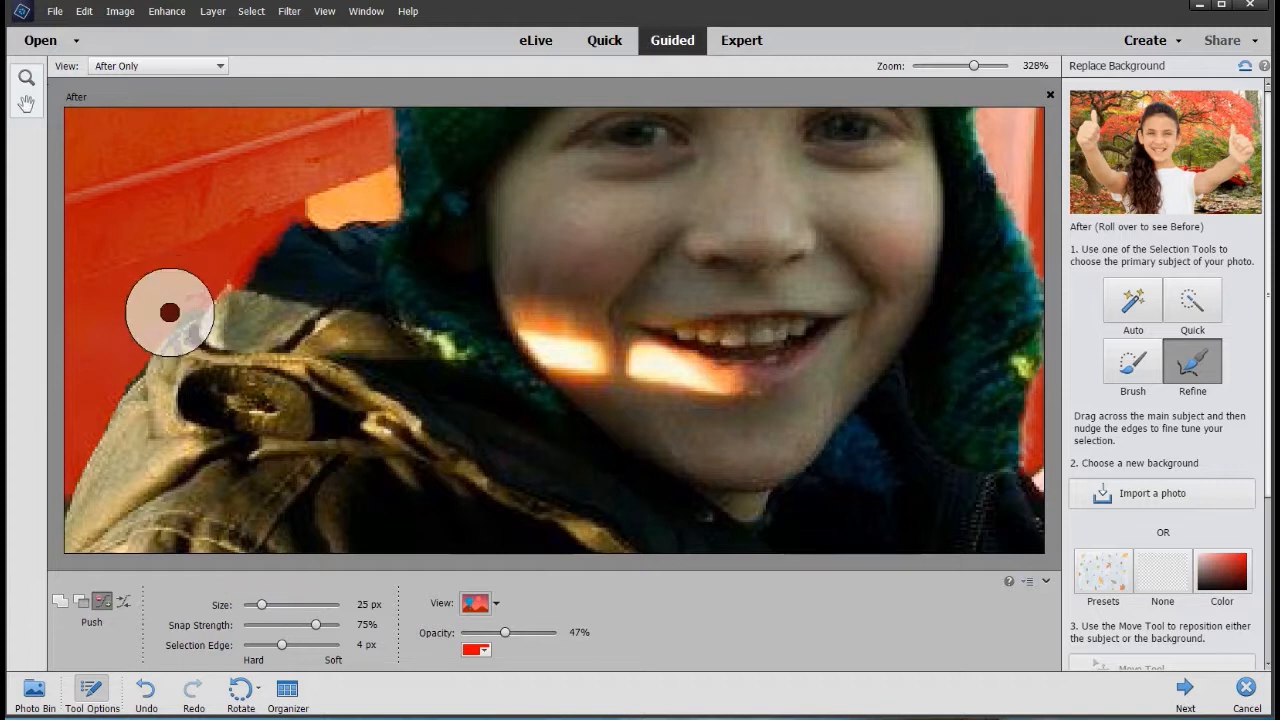
key(bracketleft)
Nudge the selection edge around the boy's jacket shoulder and collar with the 15 px Refine brush
drag(164, 346, 164, 347)
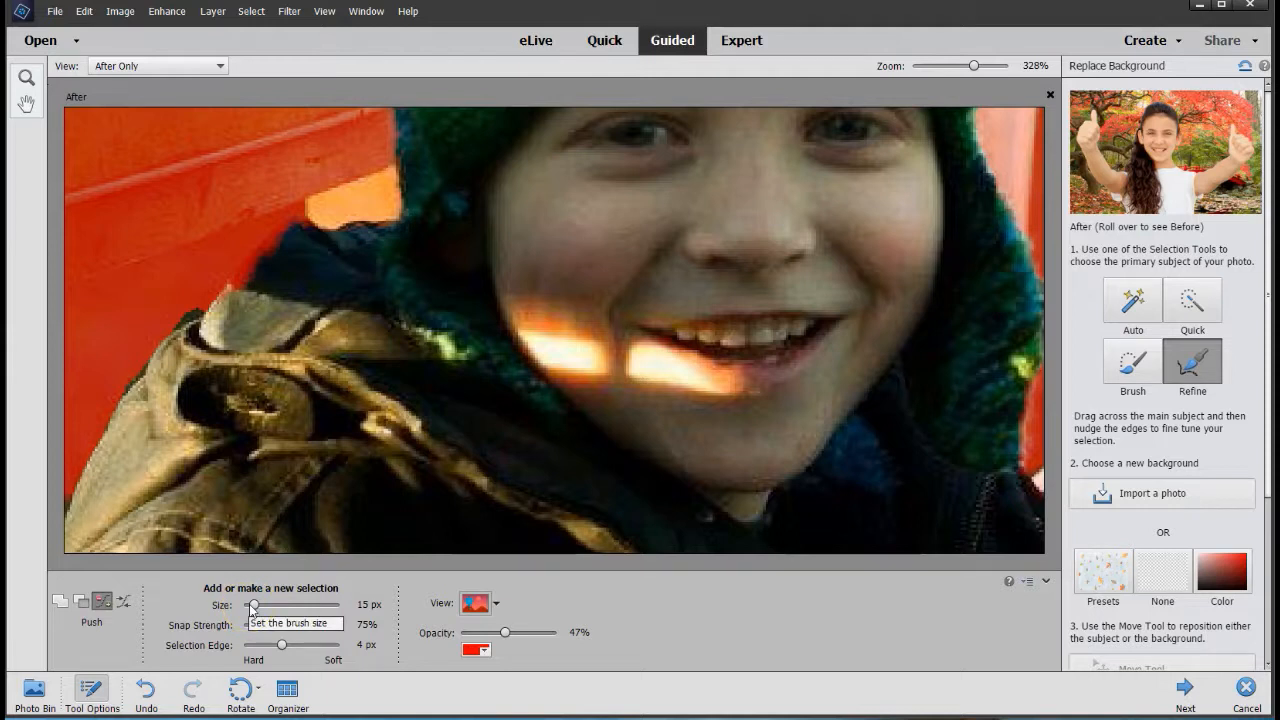
click(178, 303)
mouse_move(178, 303)
mouse_down()
mouse_move(189, 297)
mouse_move(183, 257)
mouse_move(163, 286)
mouse_move(170, 313)
mouse_up()
mouse_move(283, 240)
mouse_down()
mouse_move(228, 285)
mouse_move(334, 244)
mouse_move(257, 269)
mouse_move(276, 320)
mouse_move(239, 281)
mouse_move(347, 318)
mouse_move(310, 313)
mouse_move(260, 338)
mouse_move(295, 307)
mouse_up()
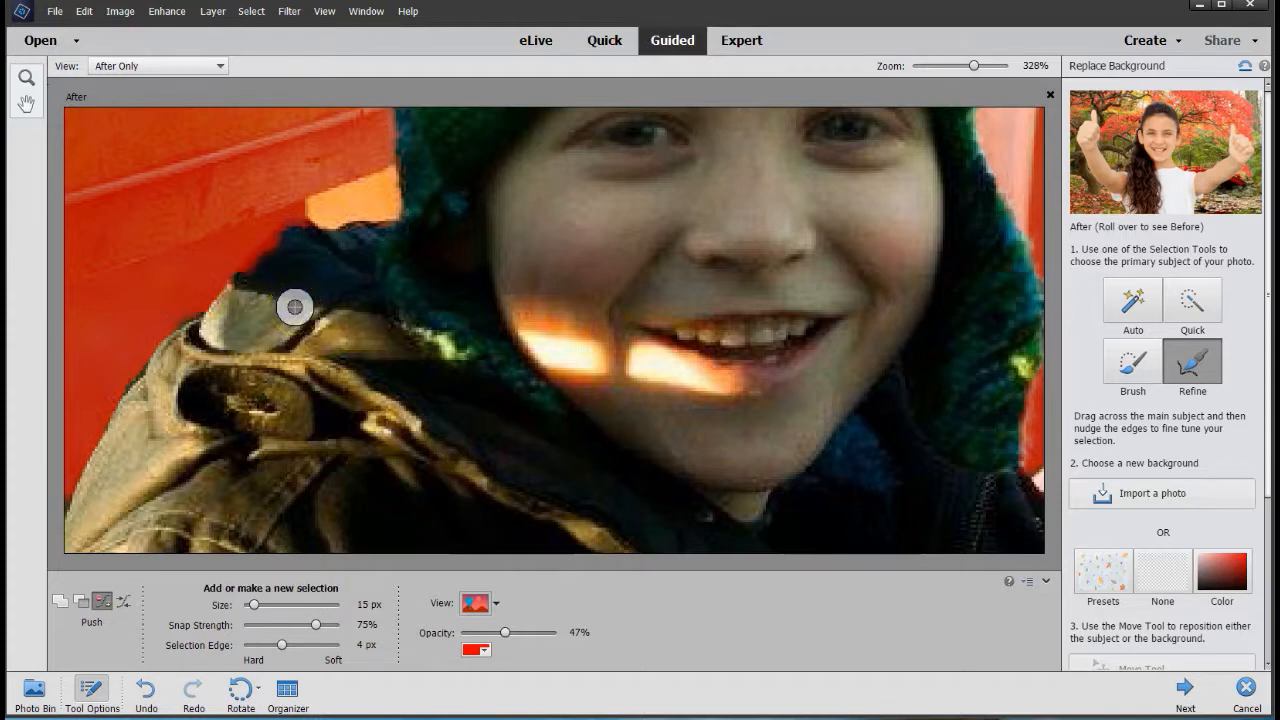
Nudge the selection edge between the girl's hat and purple coat, beside her hair, with an 8 px Refine brush
key(space)
mouse_move(814, 203)
mouse_down()
mouse_move(394, 451)
mouse_move(395, 527)
mouse_up()
mouse_move(536, 222)
mouse_down()
mouse_move(560, 269)
mouse_move(458, 119)
mouse_up()
mouse_move(566, 302)
mouse_down()
mouse_move(572, 494)
mouse_move(628, 510)
mouse_up()
click(29, 105)
drag(413, 214, 608, 360)
click(1192, 361)
mouse_move(665, 262)
mouse_down()
mouse_move(746, 381)
mouse_move(403, 186)
mouse_move(171, 449)
mouse_up()
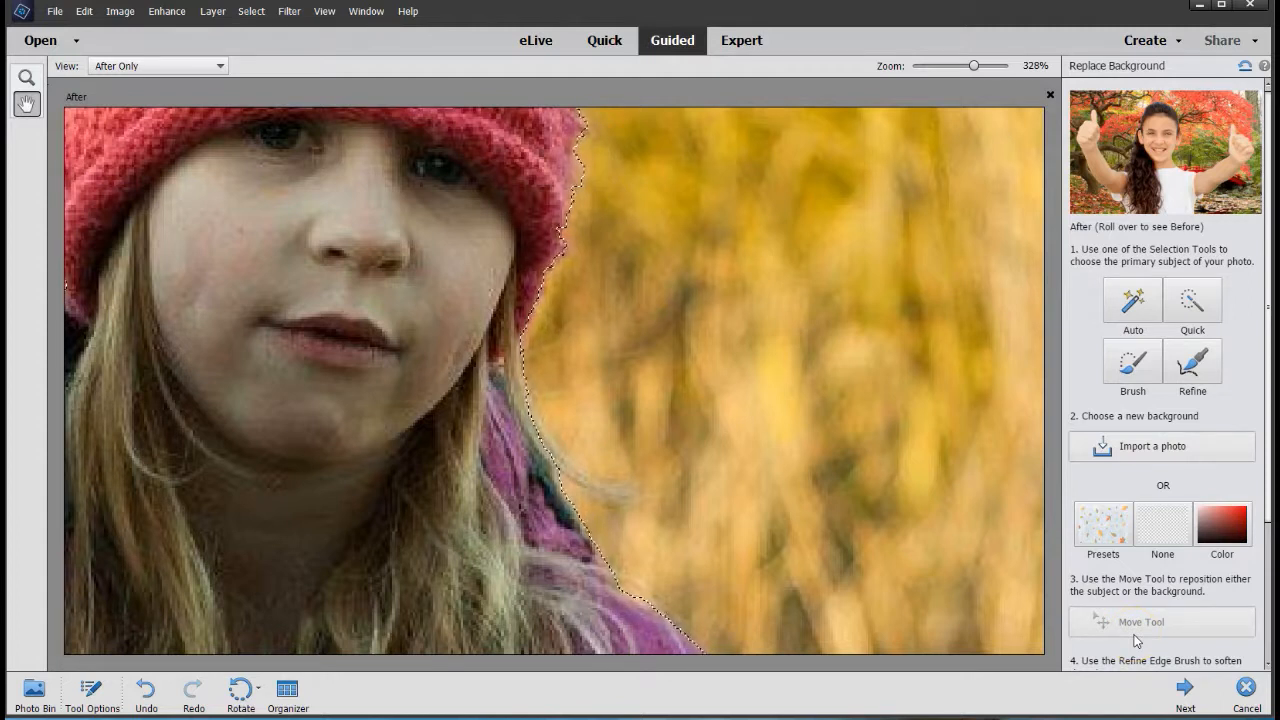
click(1192, 364)
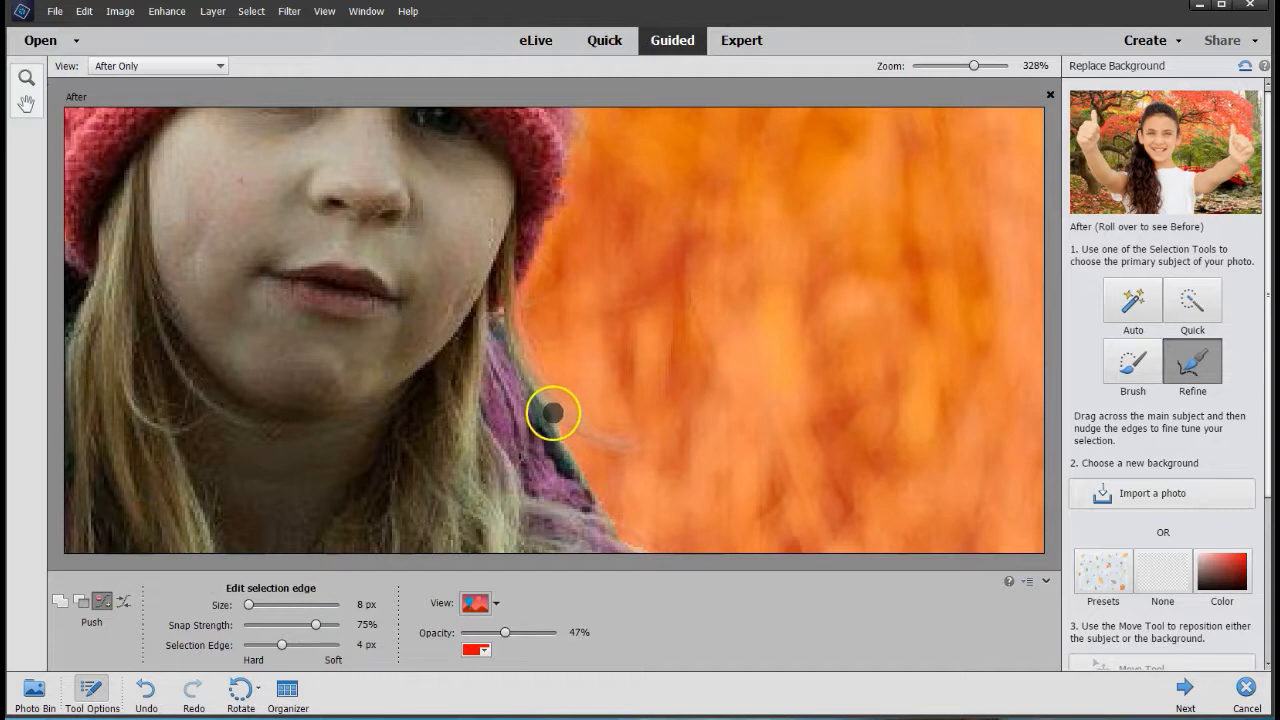
mouse_move(529, 380)
mouse_down()
mouse_move(587, 431)
mouse_move(695, 443)
mouse_up()
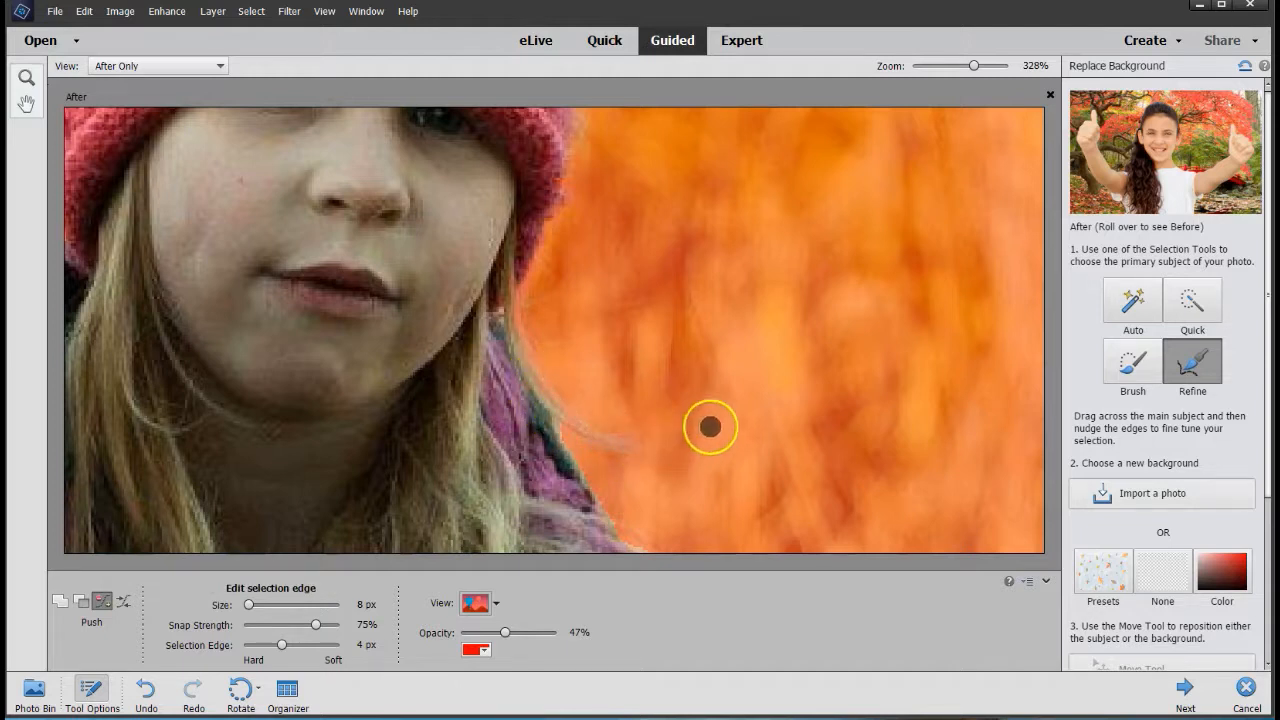
click(26, 104)
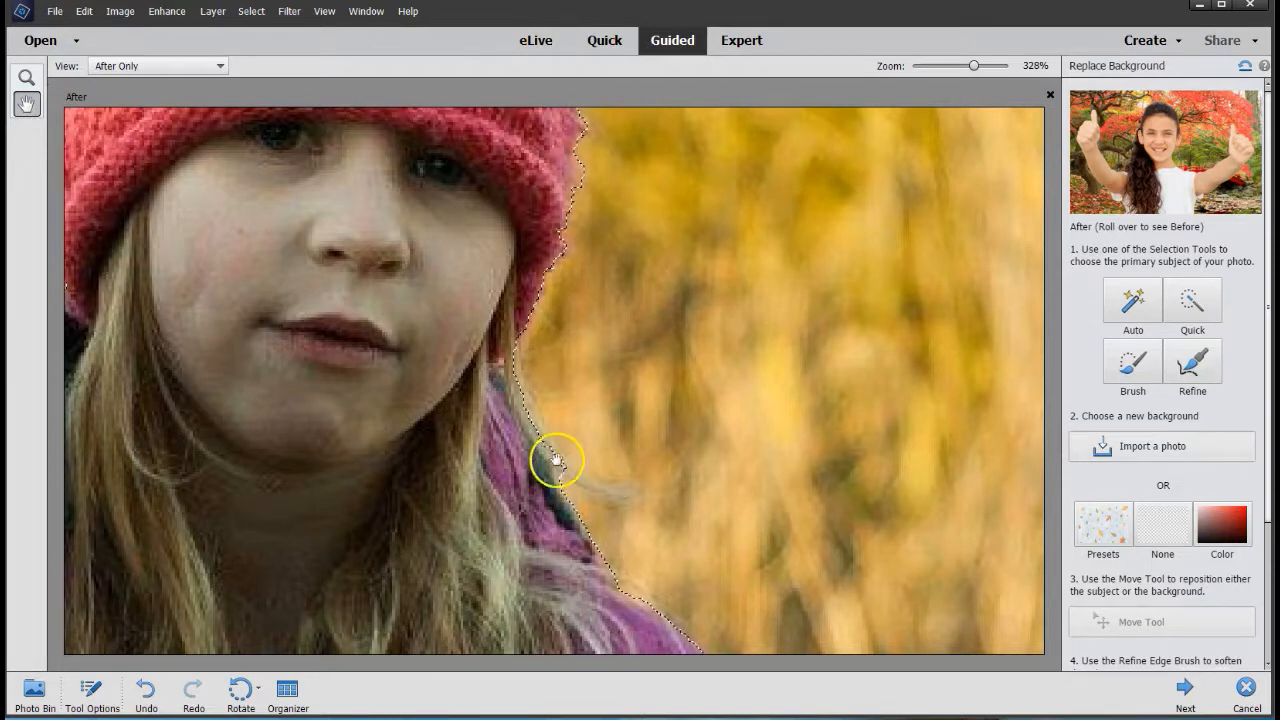
Bring the stray wisp of hair beside the girl's collar into the selection with the 8 px Refine brush
click(1190, 365)
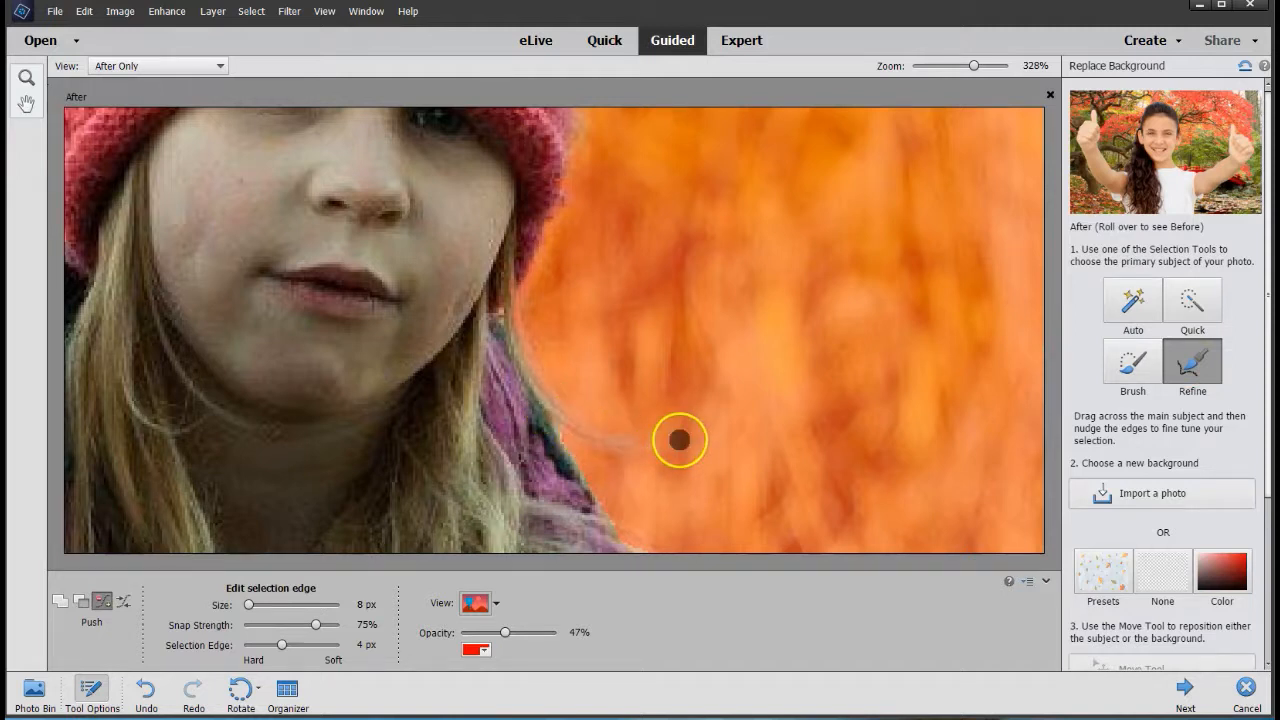
drag(555, 420, 751, 463)
click(27, 104)
click(1180, 365)
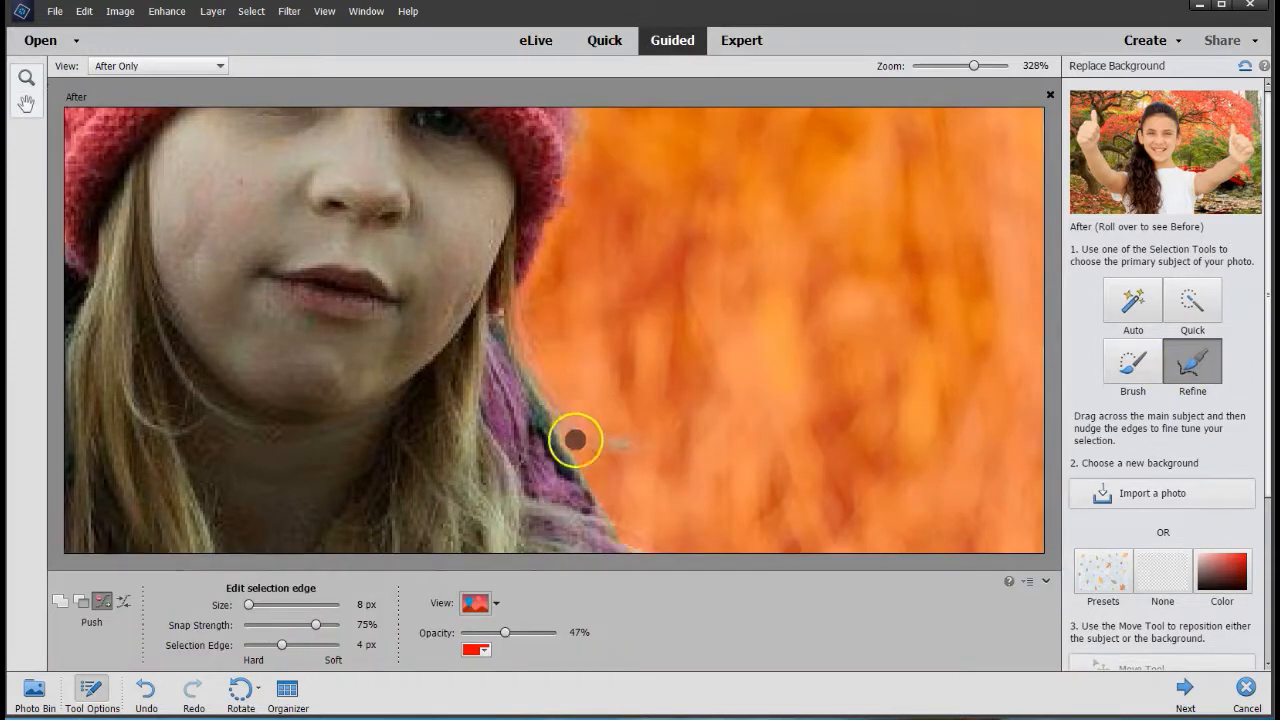
drag(535, 400, 680, 451)
drag(531, 394, 543, 412)
key(h)
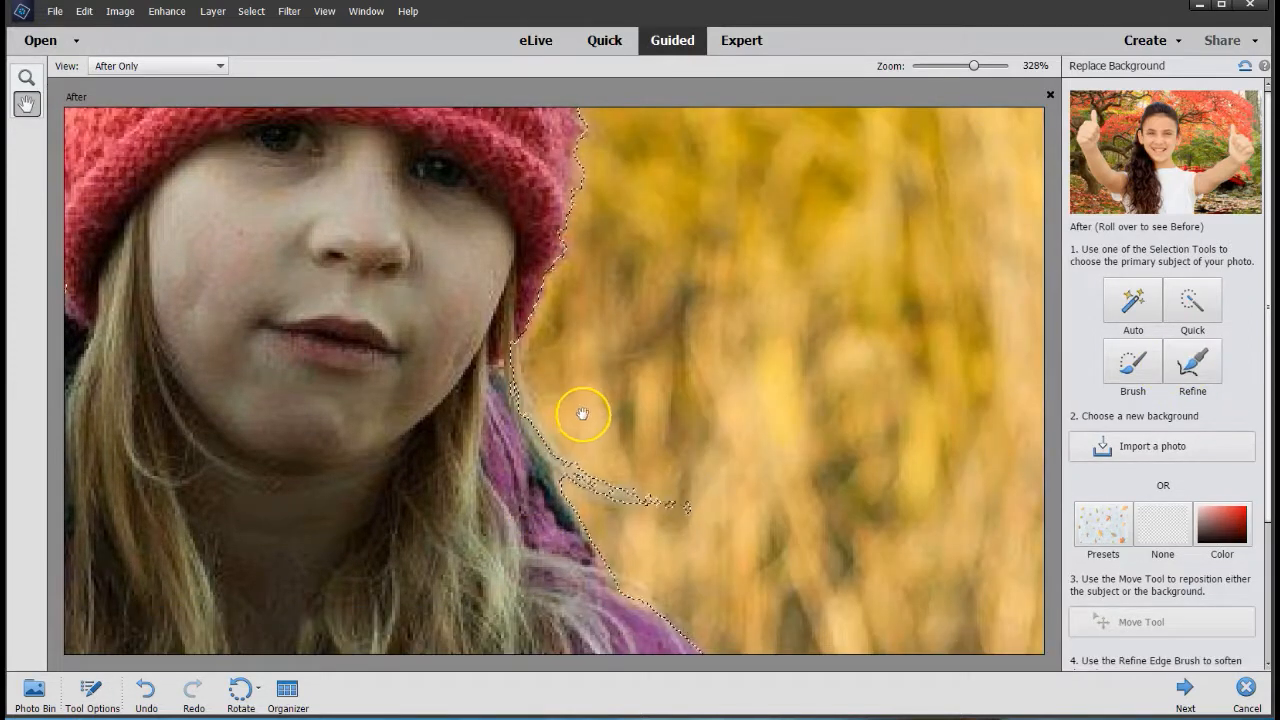
Nudge the selection edge outward where the girl's hat meets her hair with the Refine brush
click(1192, 362)
mouse_move(512, 287)
mouse_down()
mouse_move(517, 252)
mouse_move(509, 348)
mouse_move(535, 400)
mouse_move(519, 249)
mouse_up()
click(27, 104)
click(1132, 362)
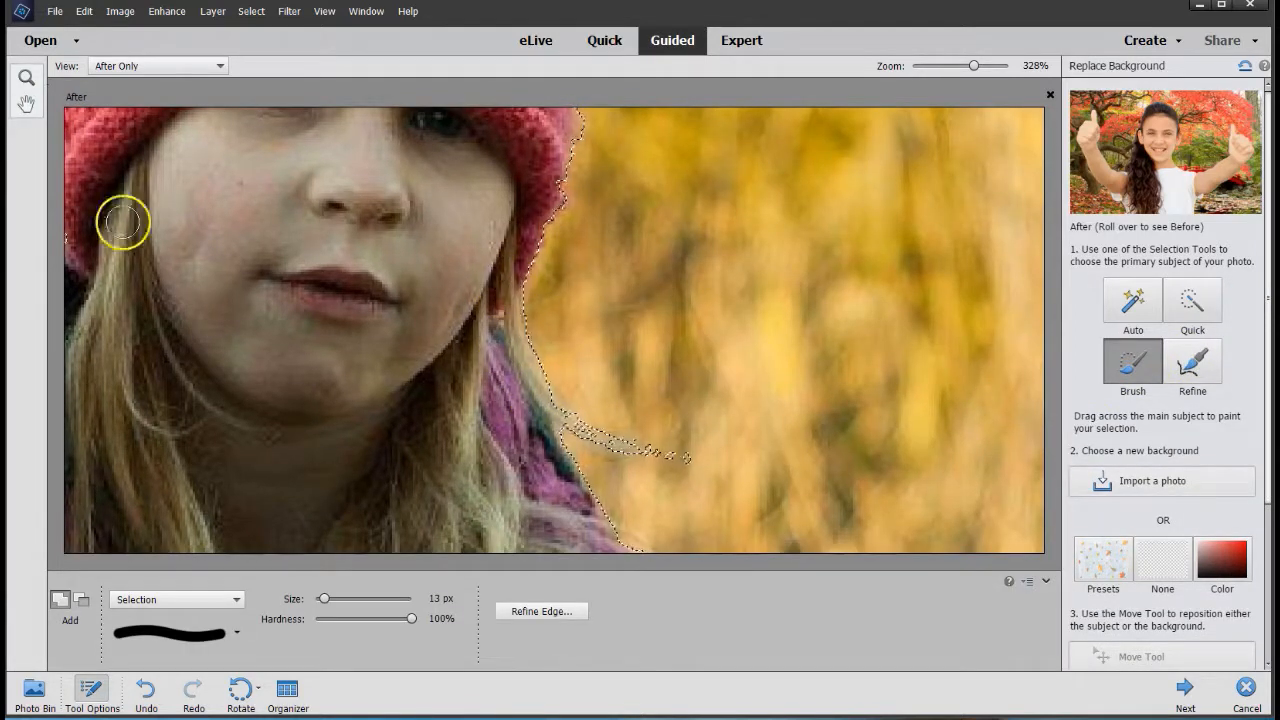
click(27, 104)
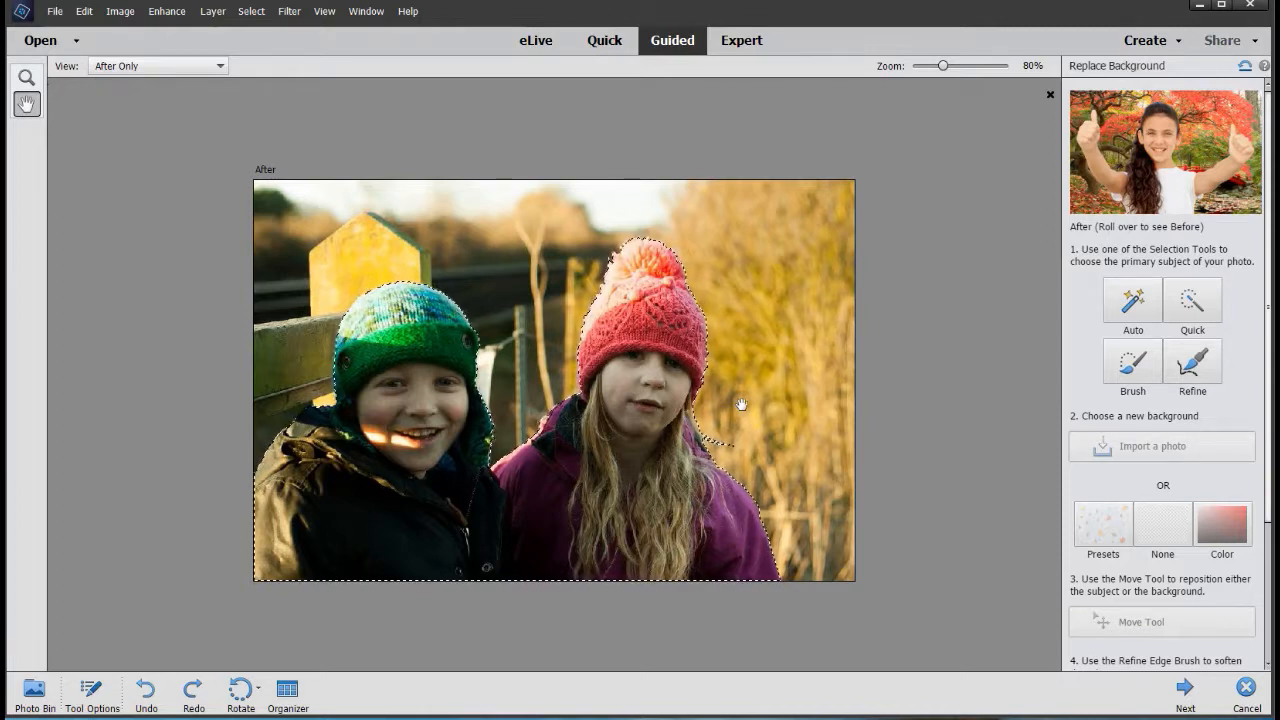
Check the children's cut-out against the Refine brush's red overlay and contract the selection by 1 pixel
click(1197, 338)
click(1194, 358)
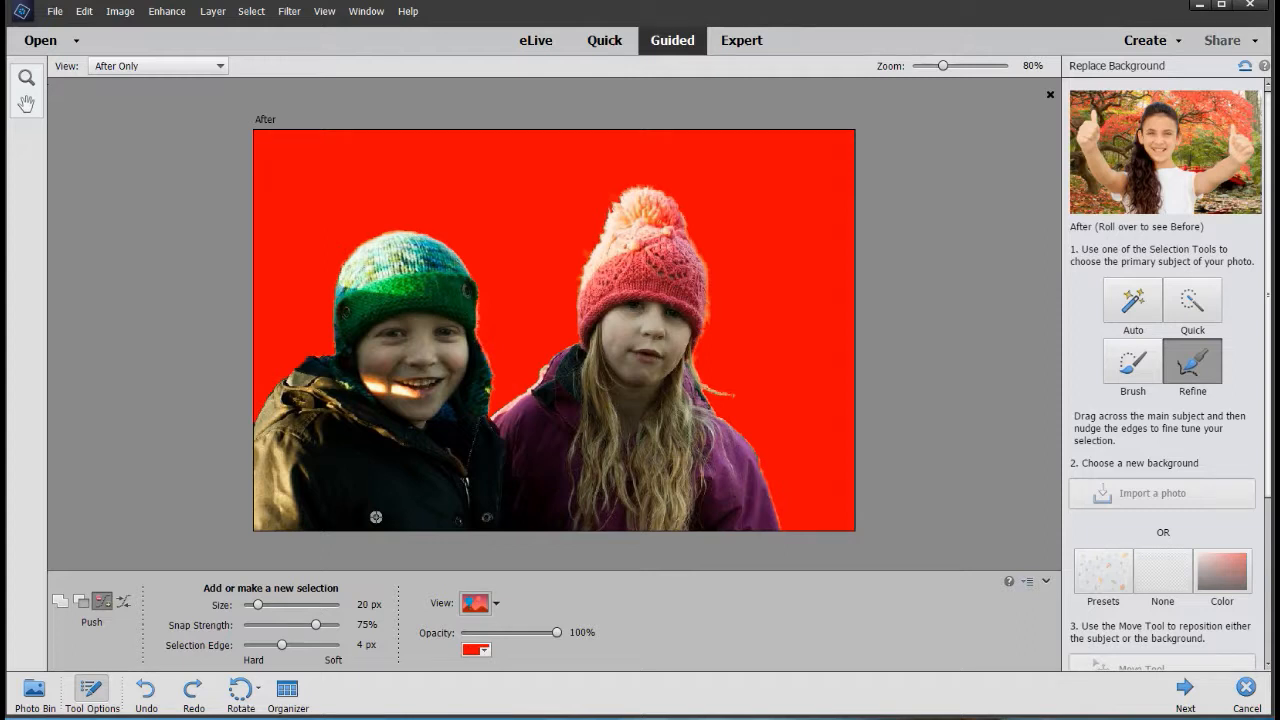
click(251, 11)
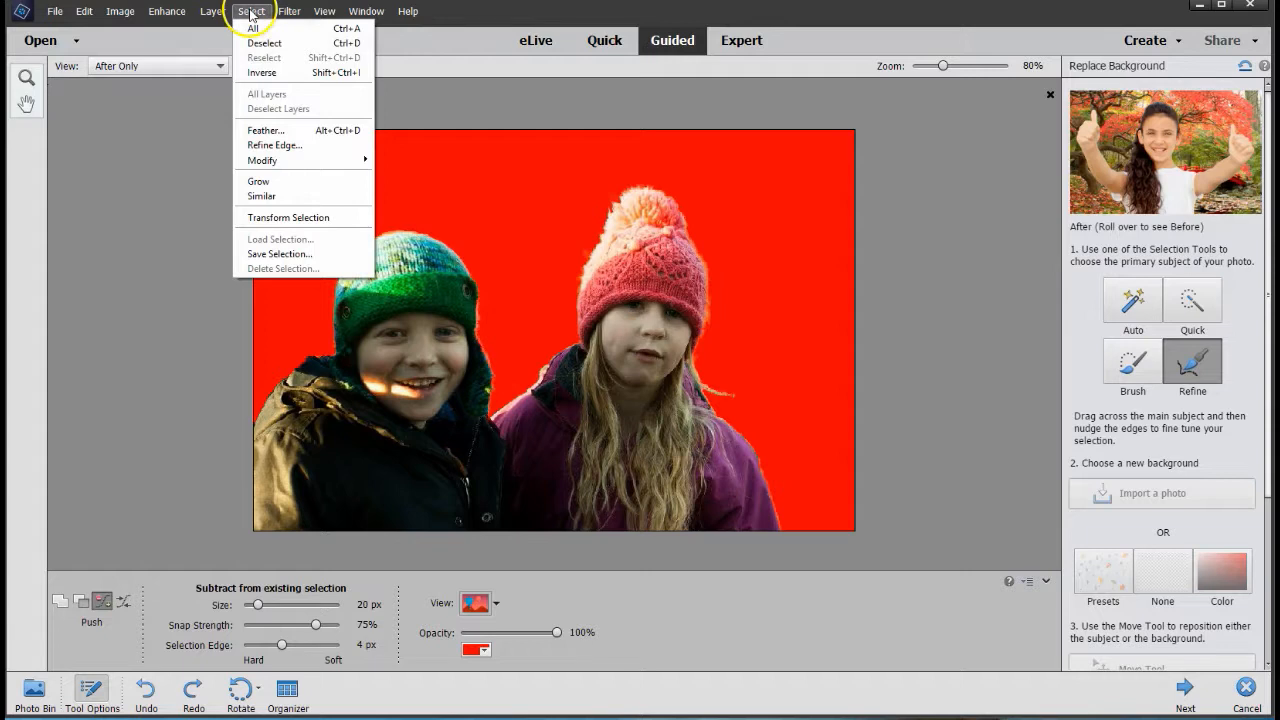
mouse_move(286, 162)
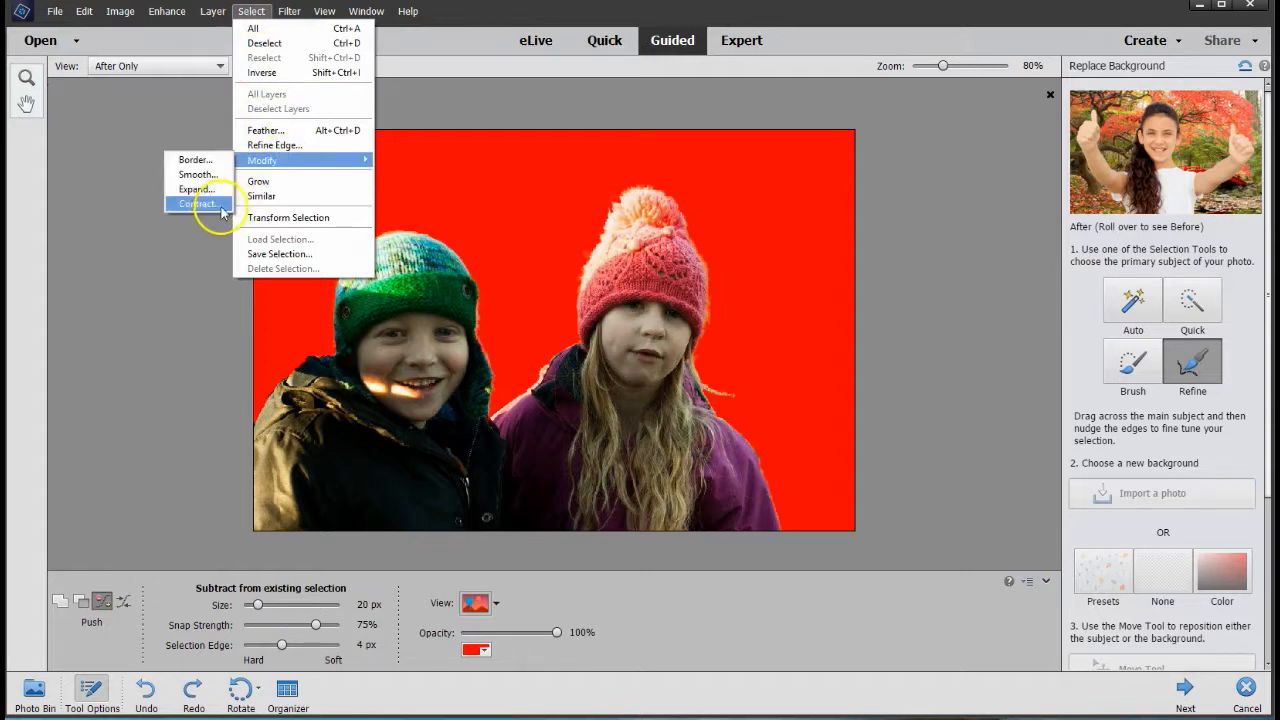
click(222, 205)
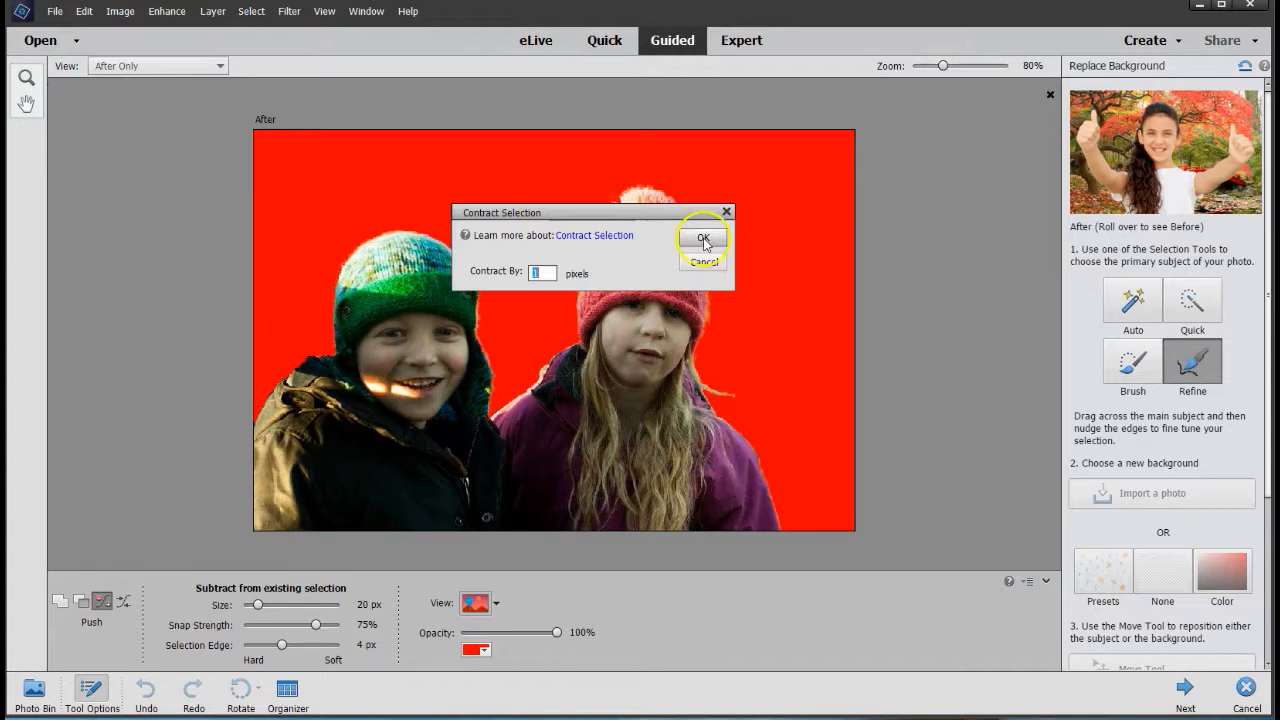
click(704, 240)
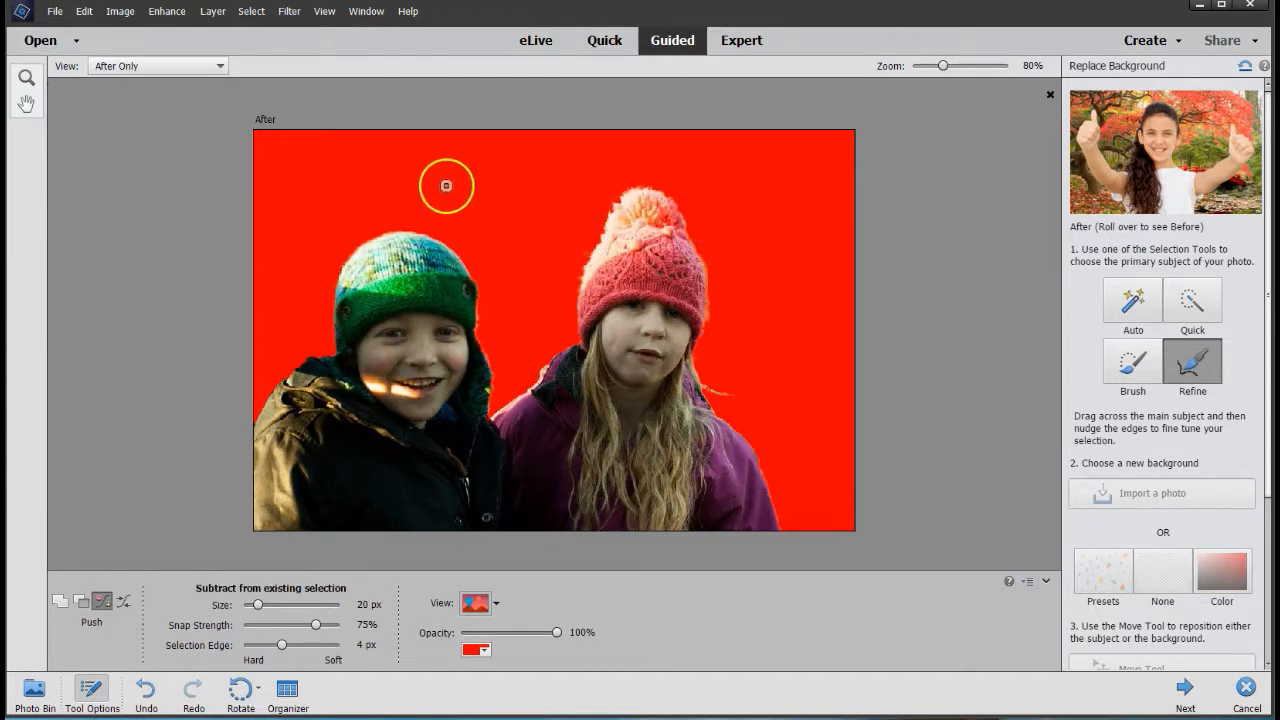
Feather the children's selection with a radius of 1 pixel and check its edge with the Refine brush
click(27, 104)
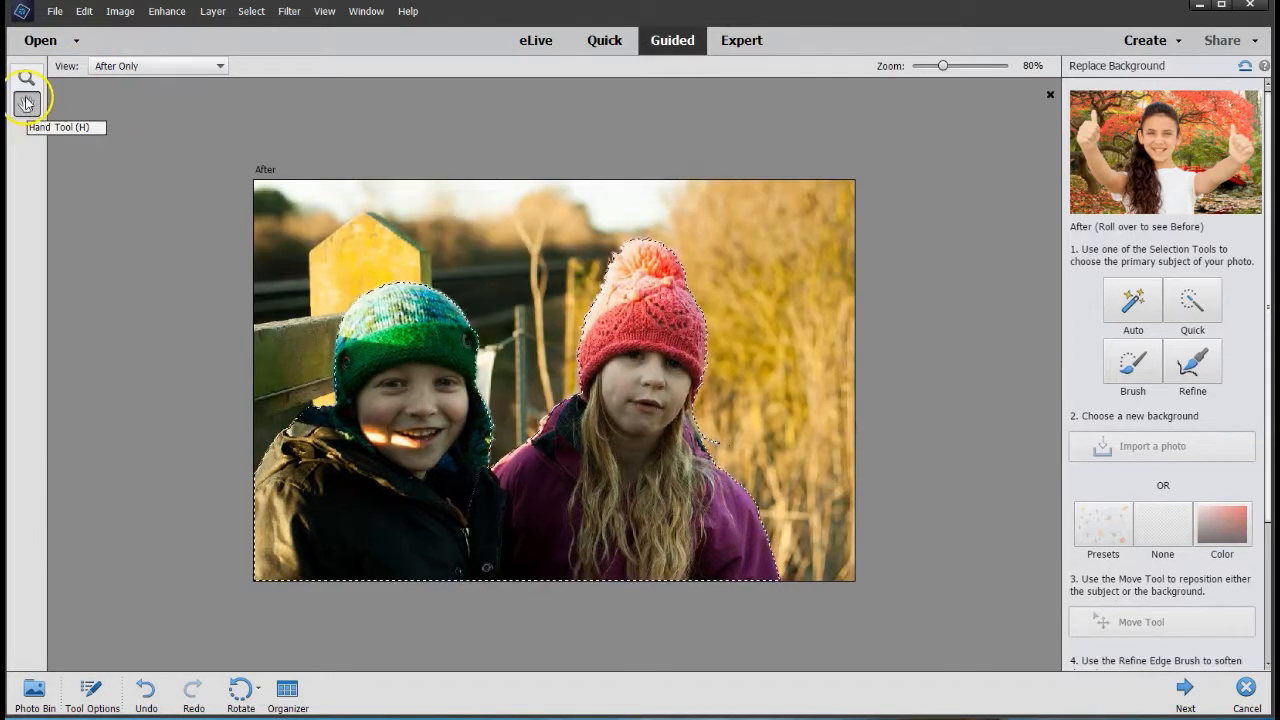
click(252, 12)
click(266, 130)
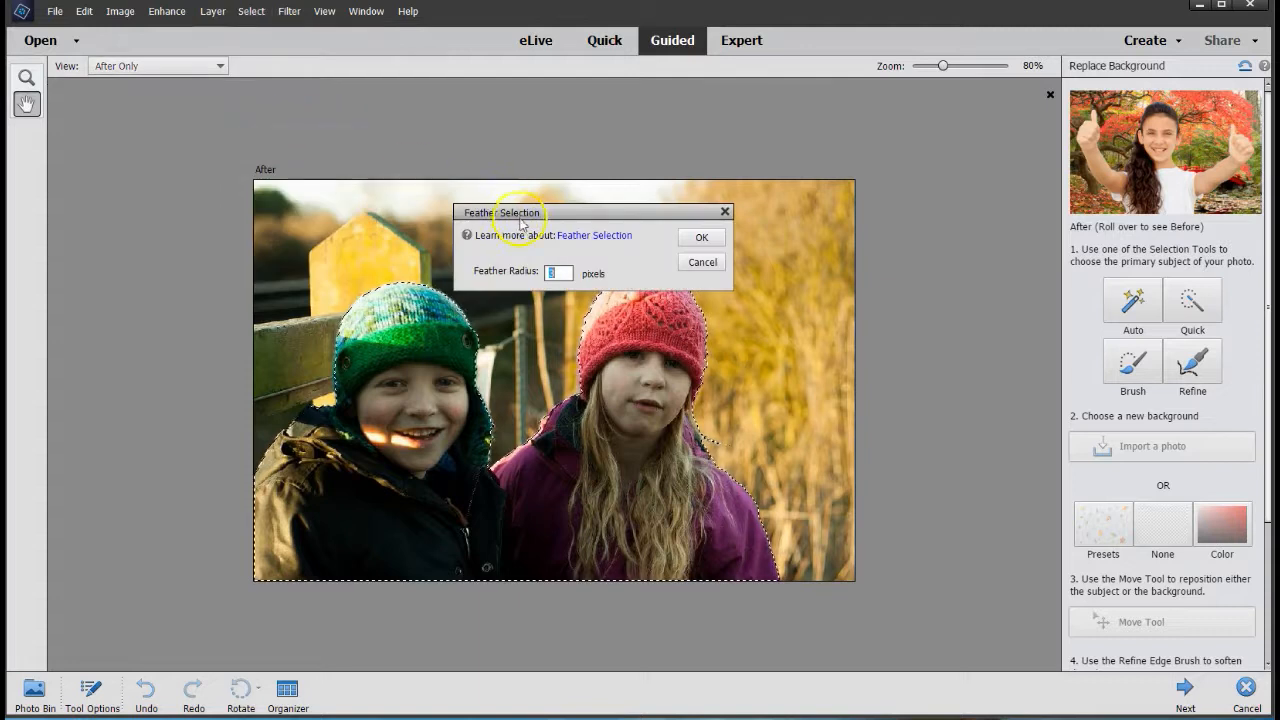
text(1)
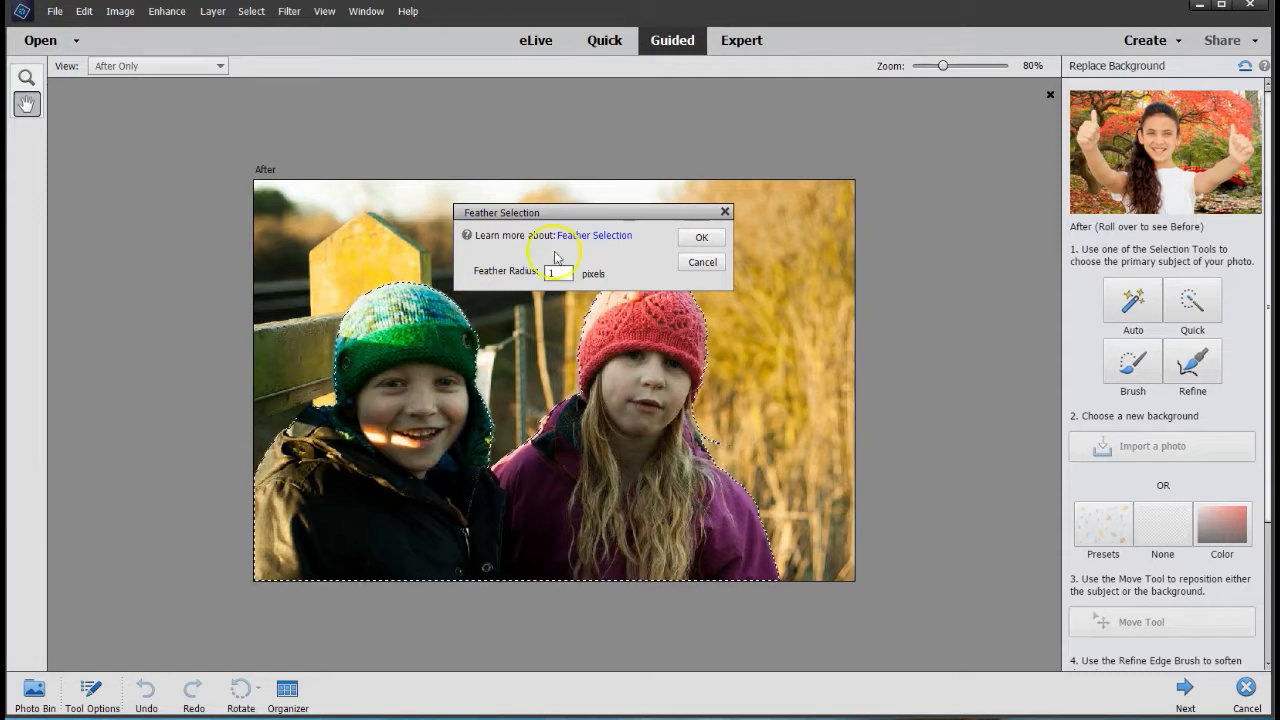
click(700, 243)
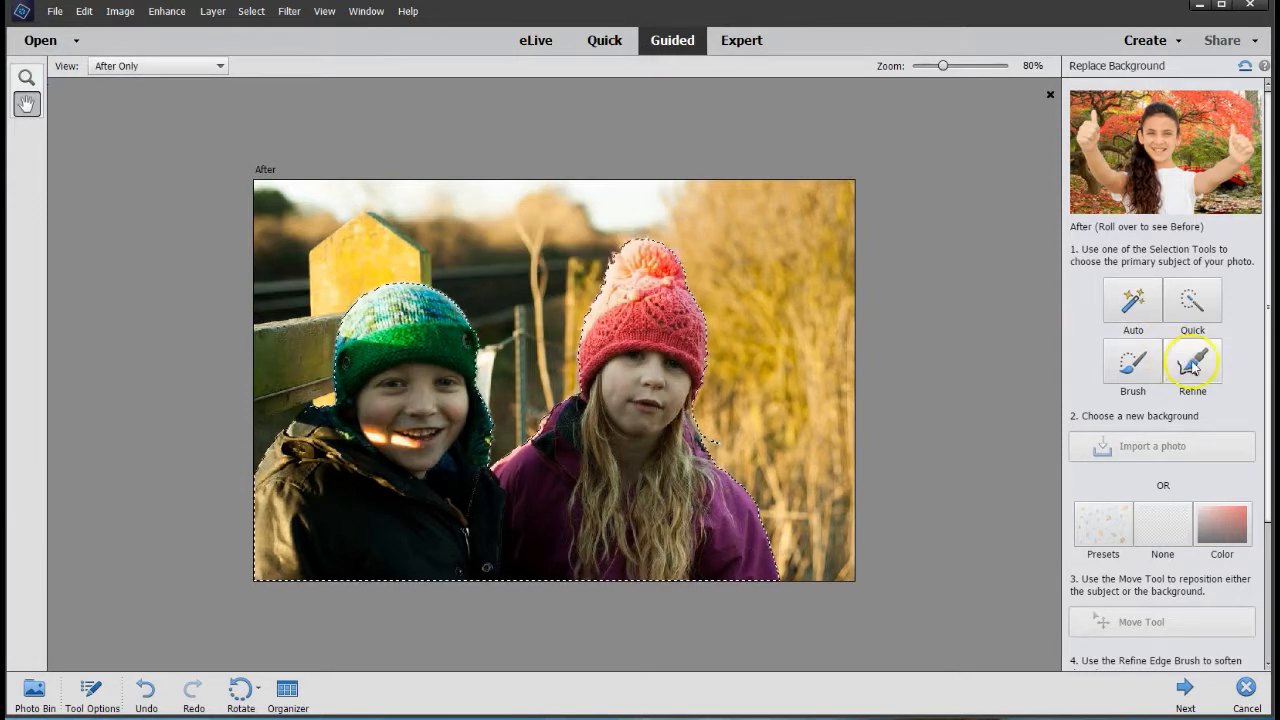
click(1192, 362)
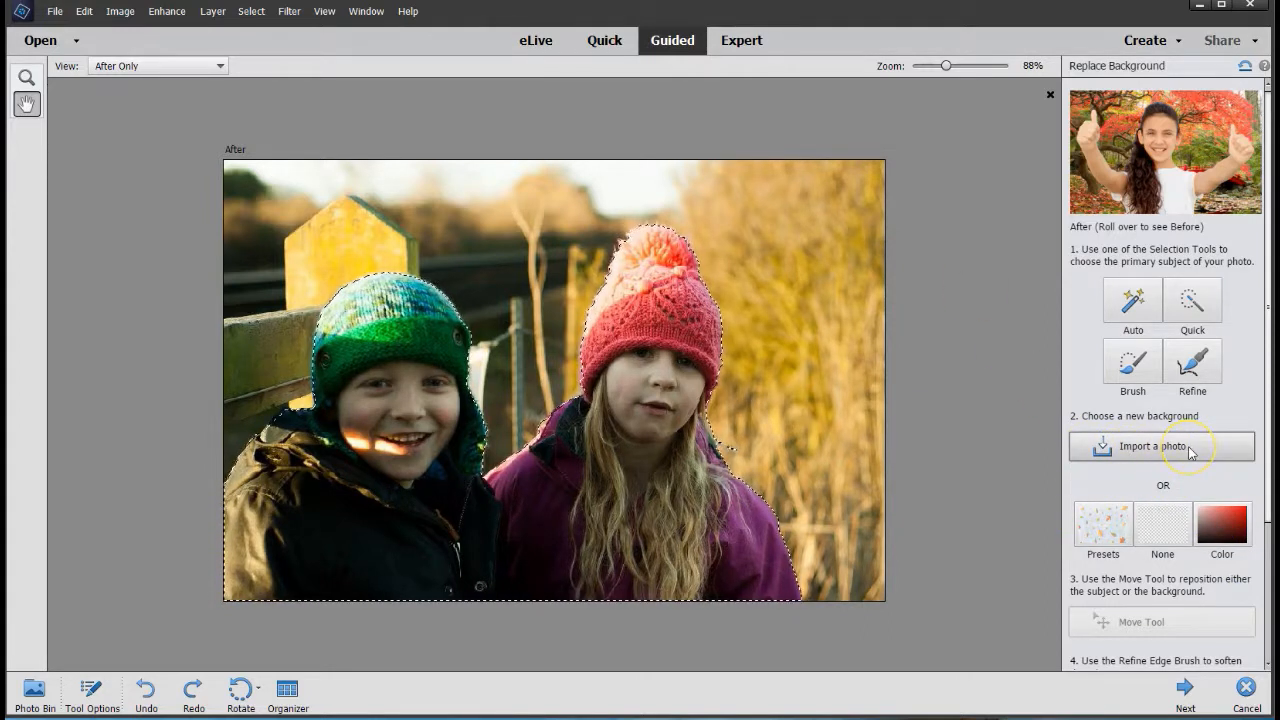
Try a transparent background, preview the plain blue, autumn garden and beach background presets behind the children, and dismiss the presets
click(1131, 505)
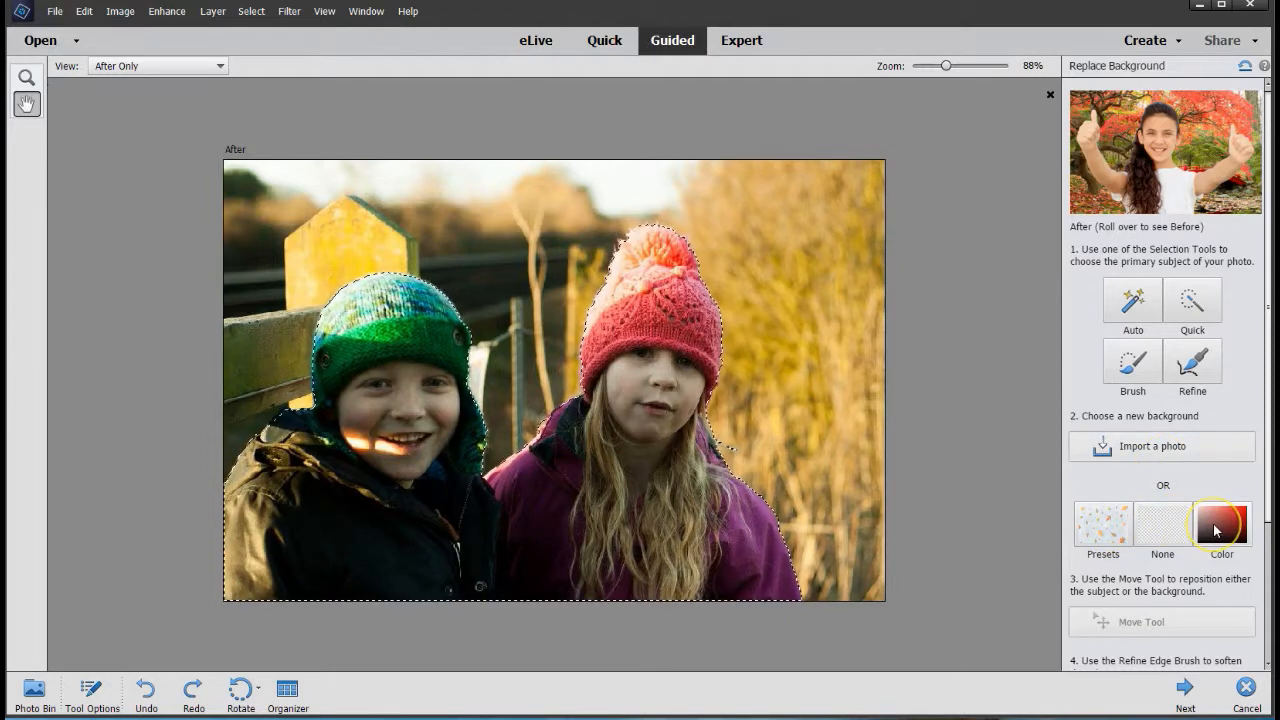
click(1163, 530)
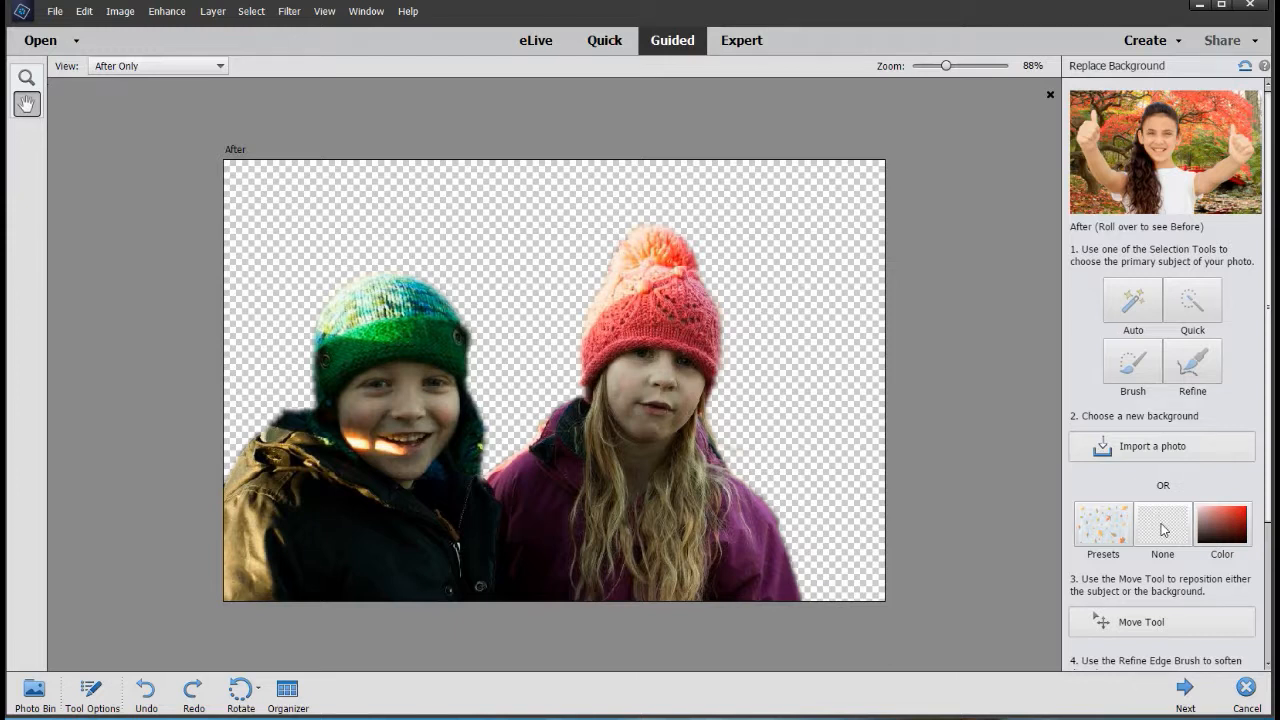
click(1093, 533)
click(615, 272)
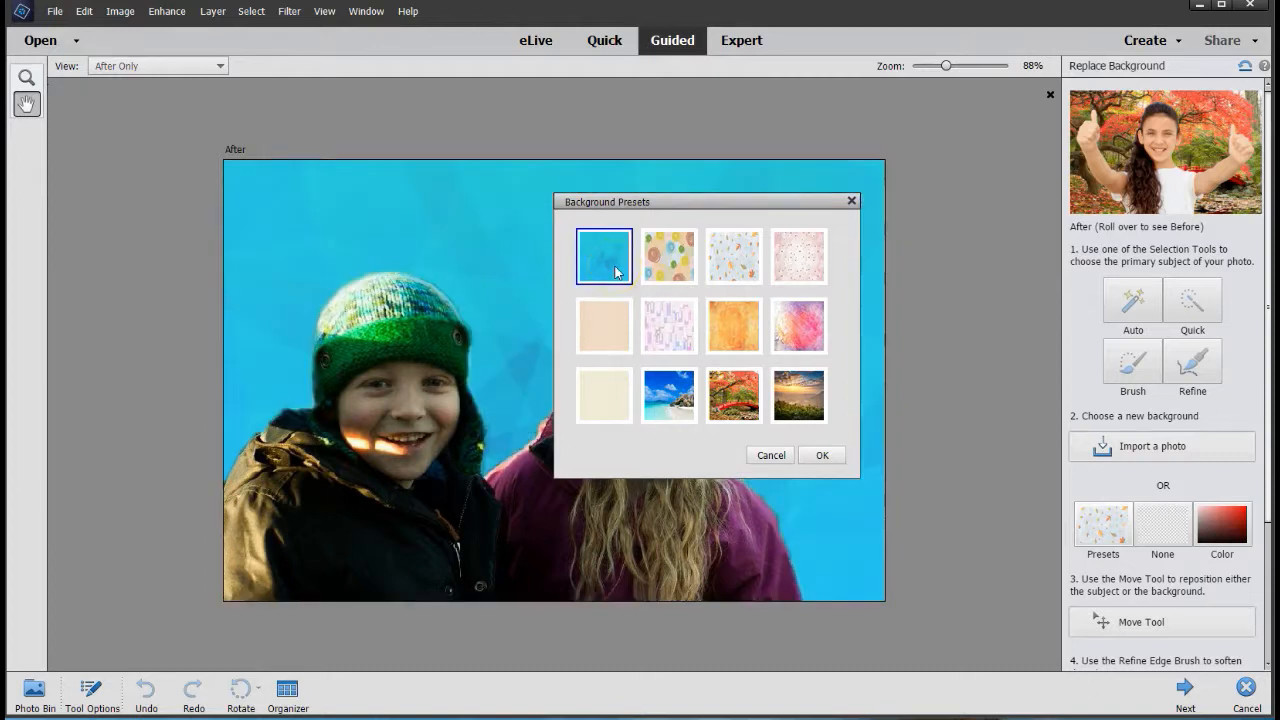
click(722, 401)
click(722, 401)
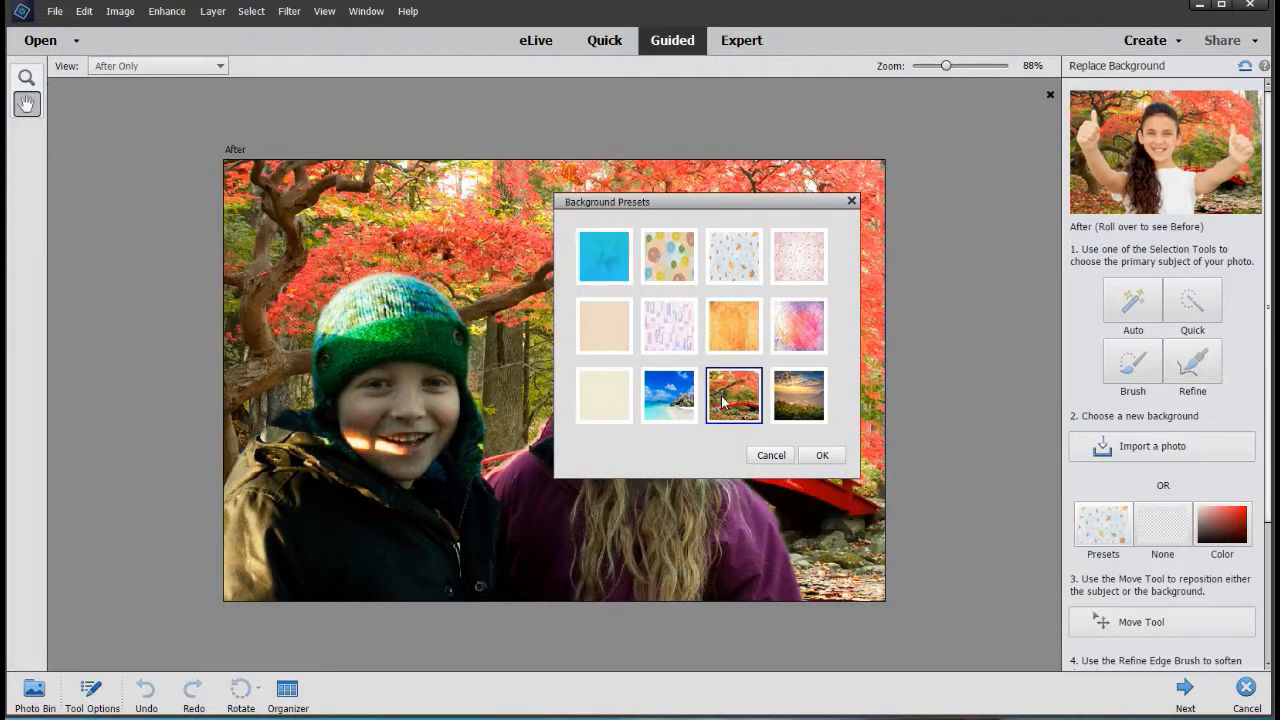
click(672, 406)
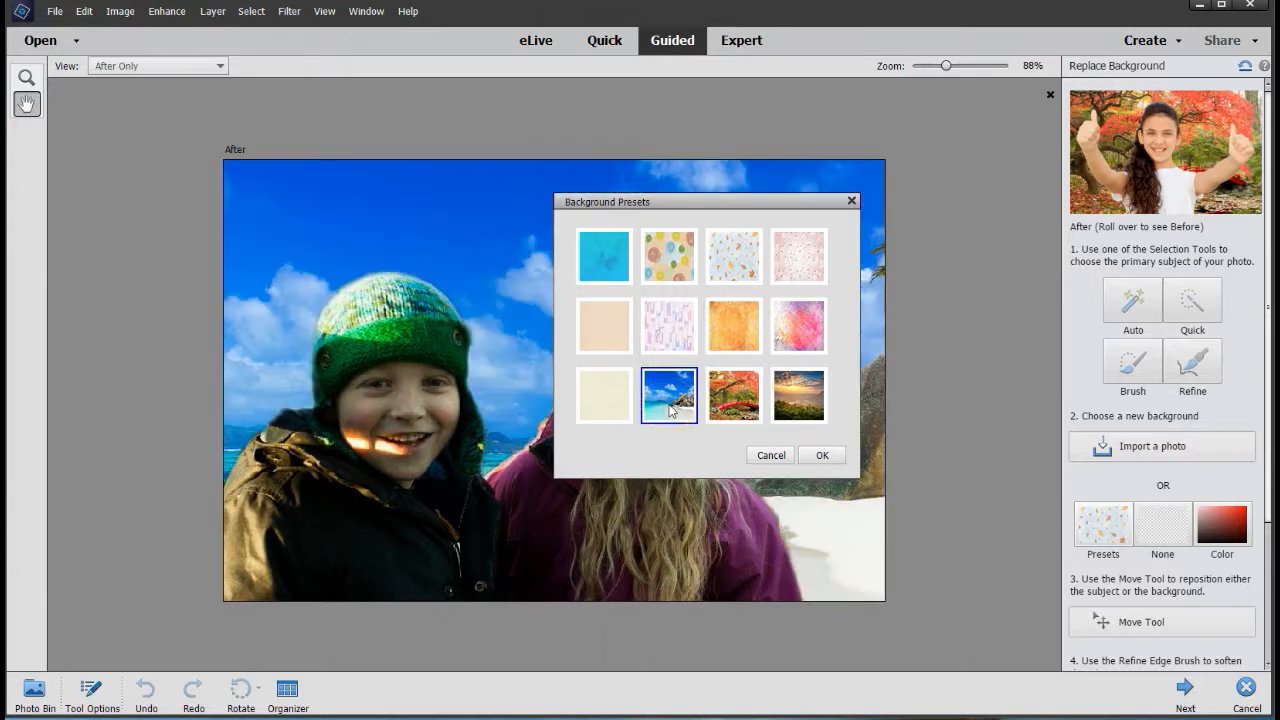
click(762, 462)
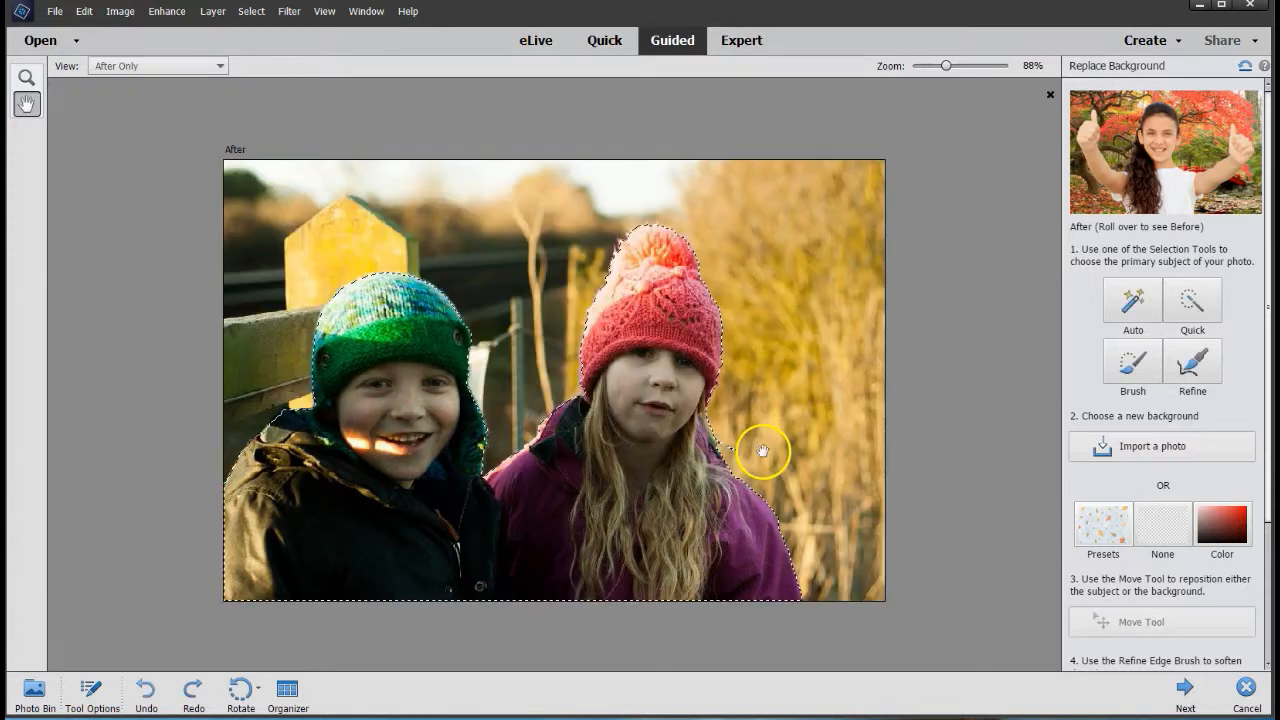
Try a solid blue-violet background colour, #3b1cc0, behind the children and undo it
click(1230, 538)
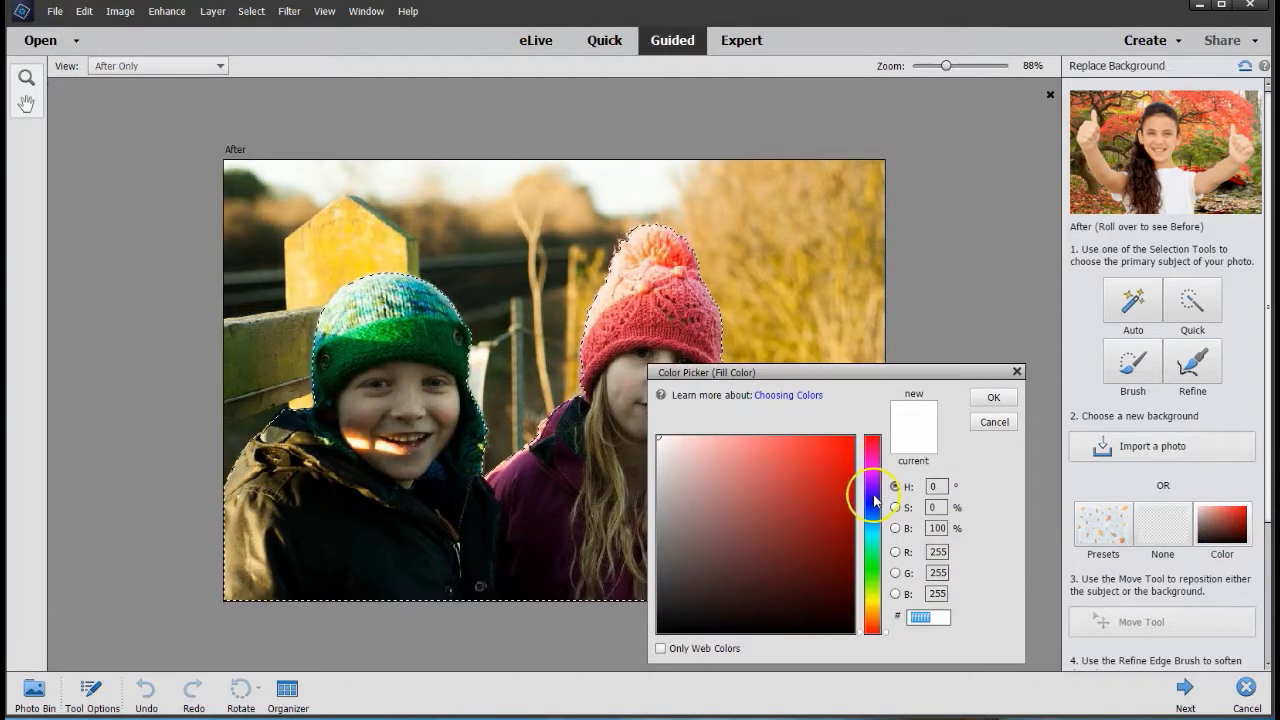
click(872, 491)
click(826, 482)
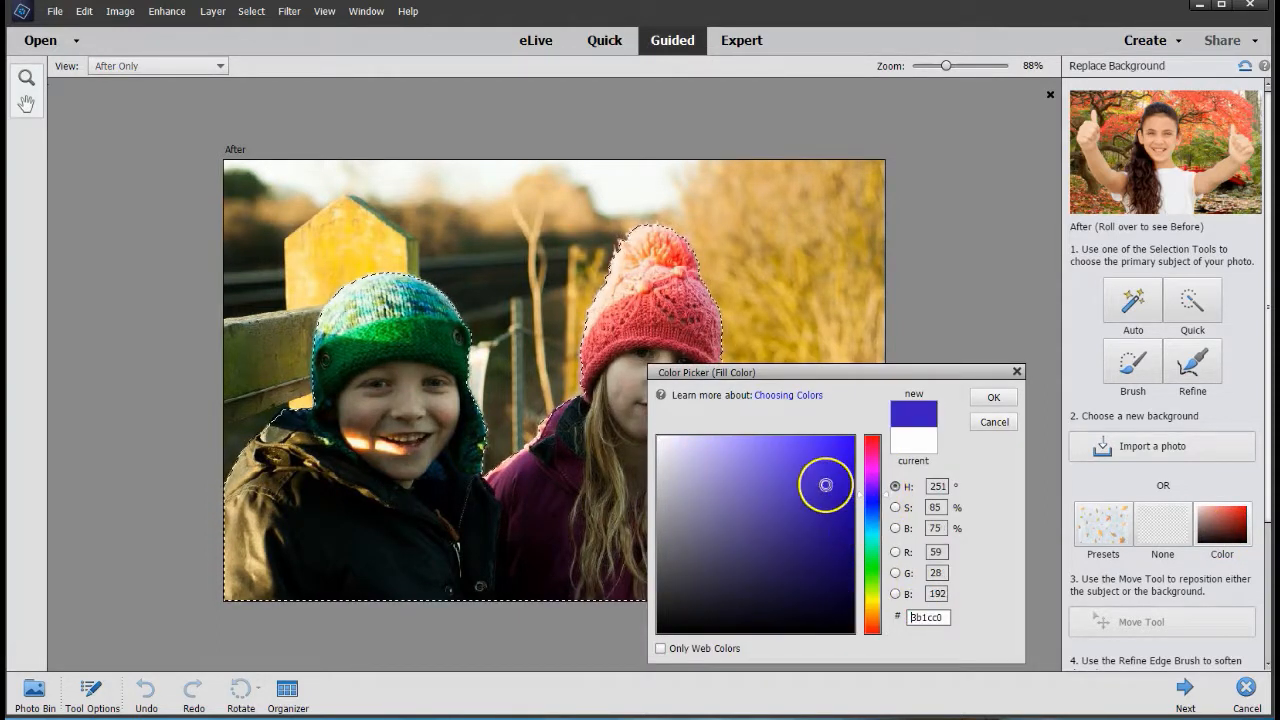
click(991, 397)
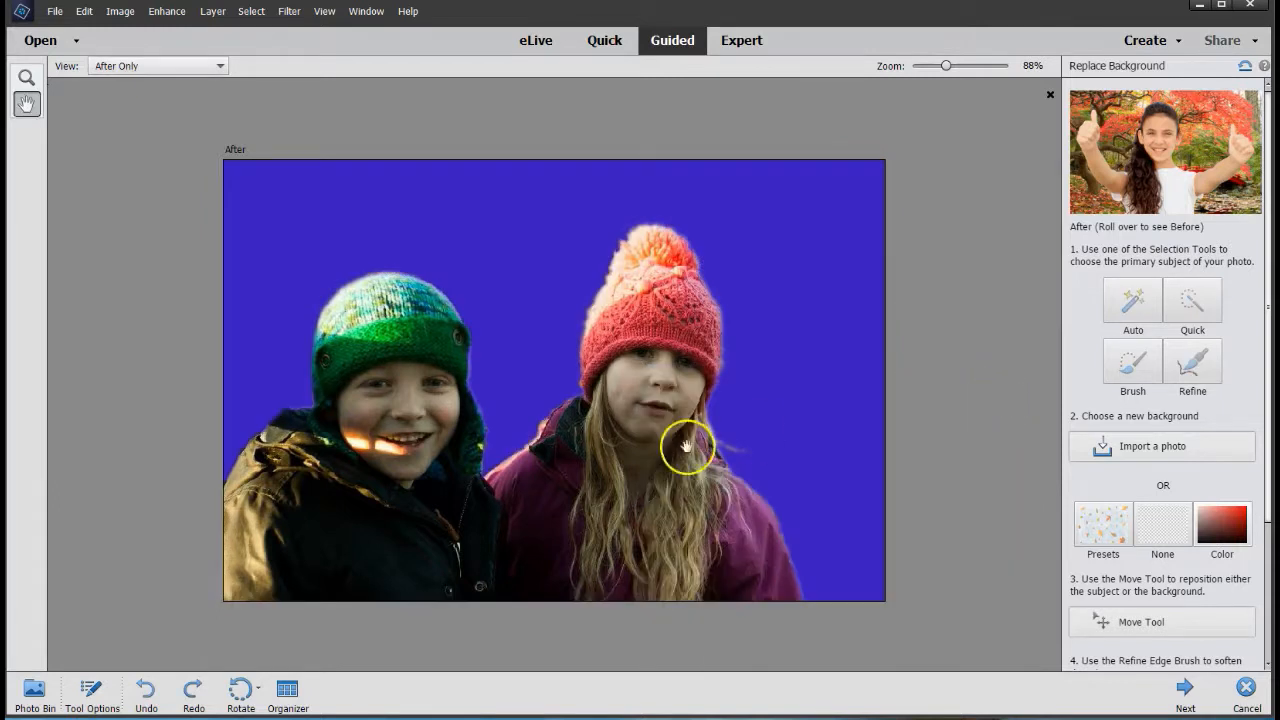
click(146, 692)
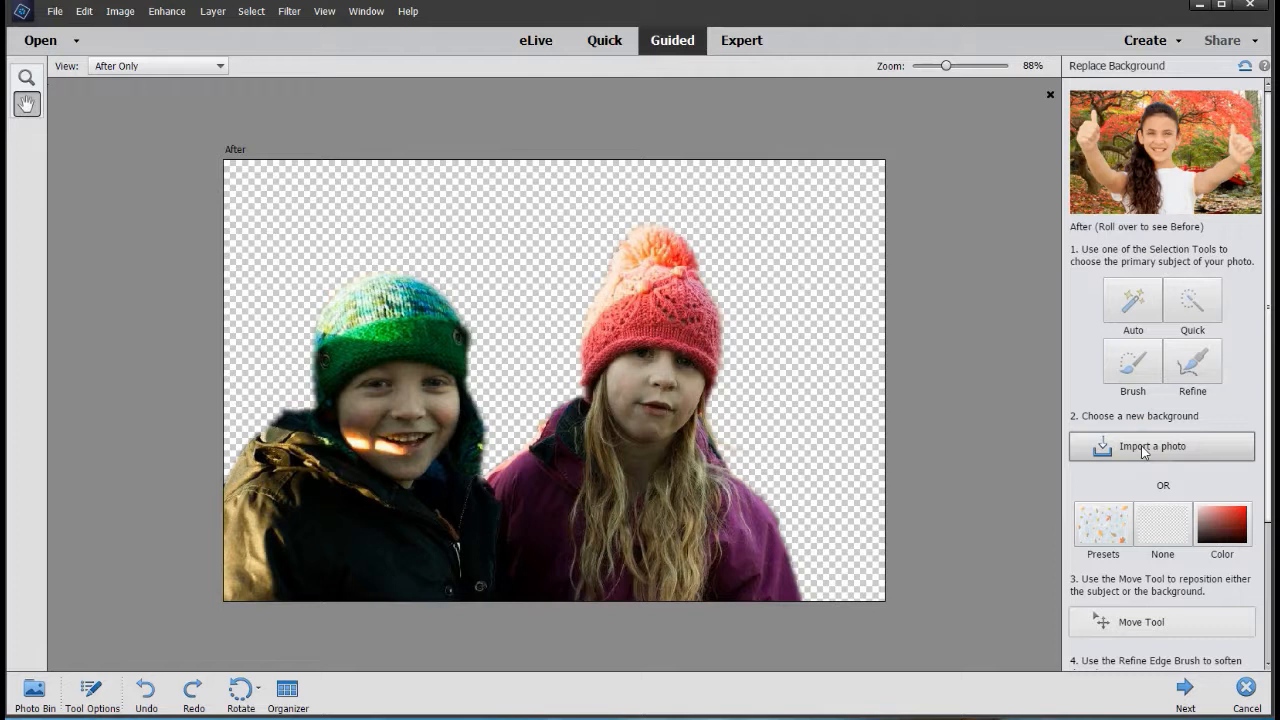
Import the photo shutterstock_519792925 from the Holiday Card folder as the new background
click(1143, 451)
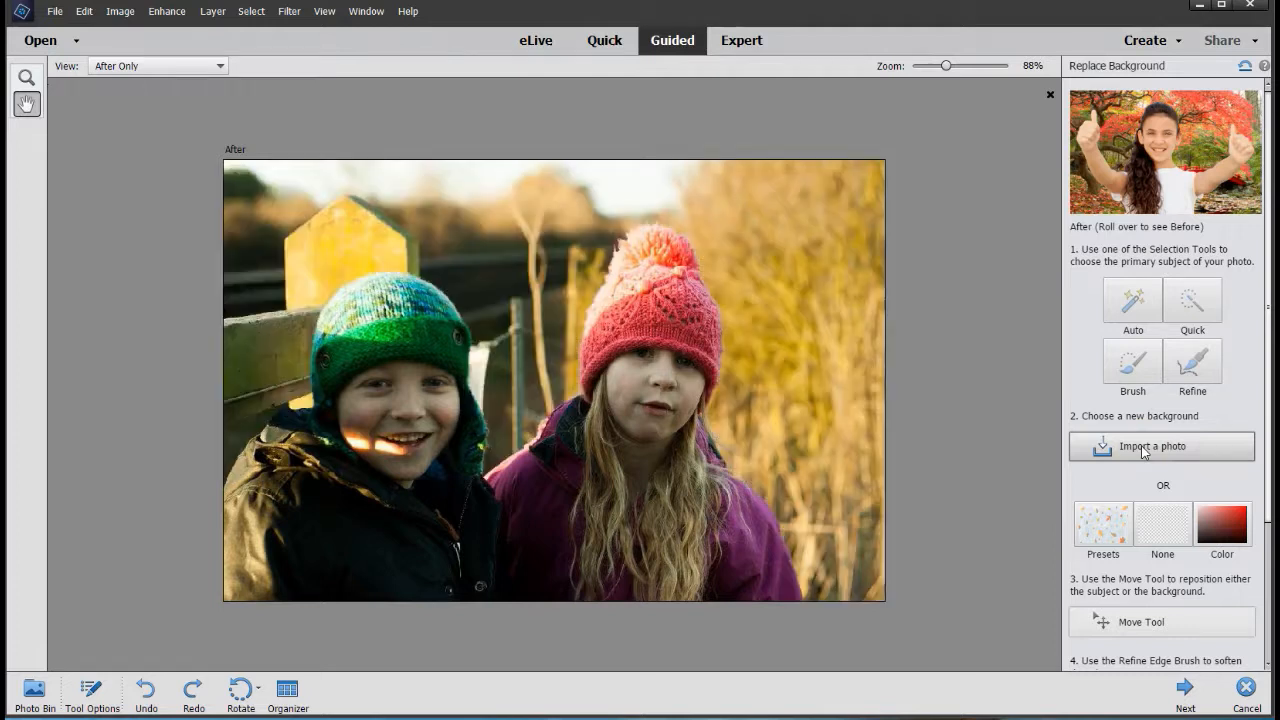
click(704, 143)
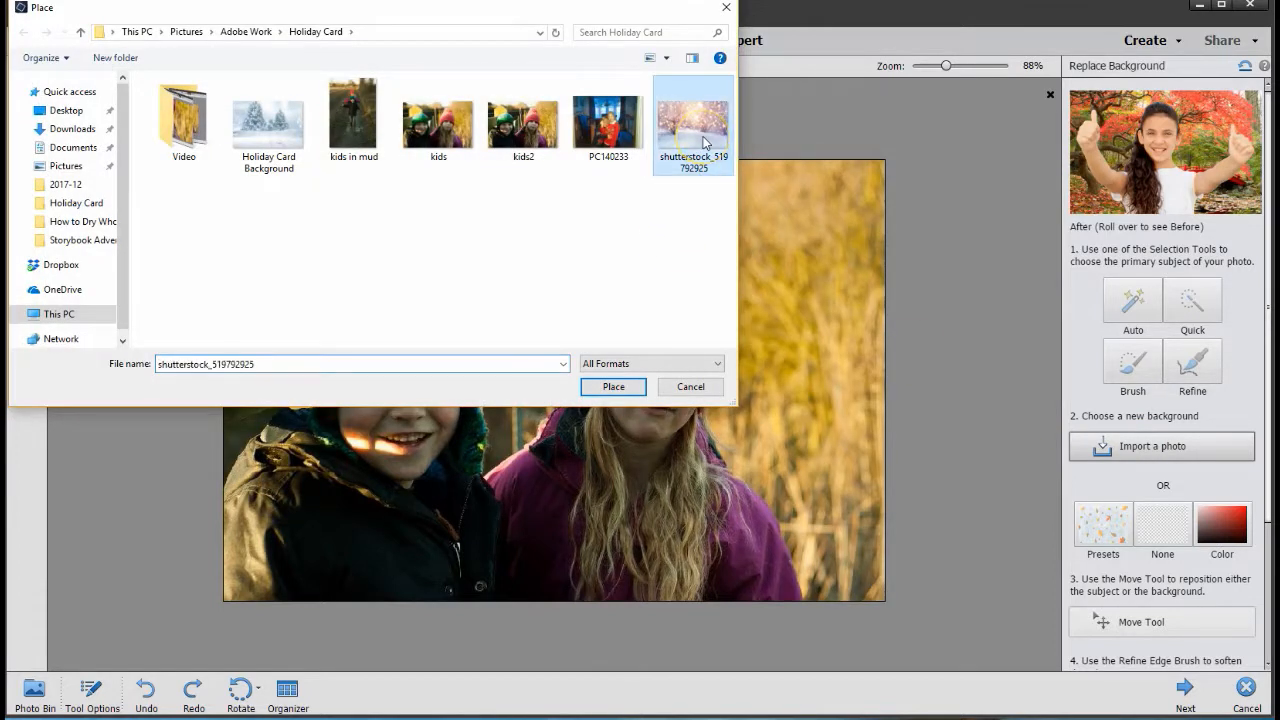
click(602, 388)
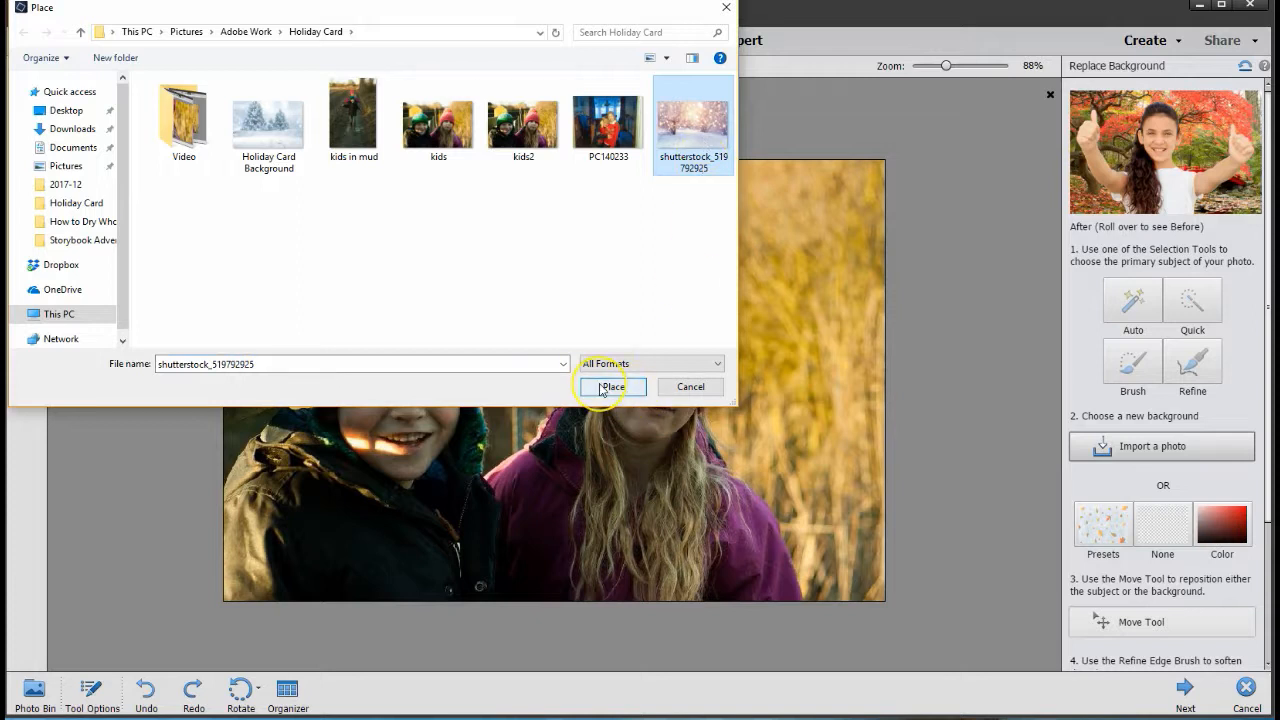
click(602, 388)
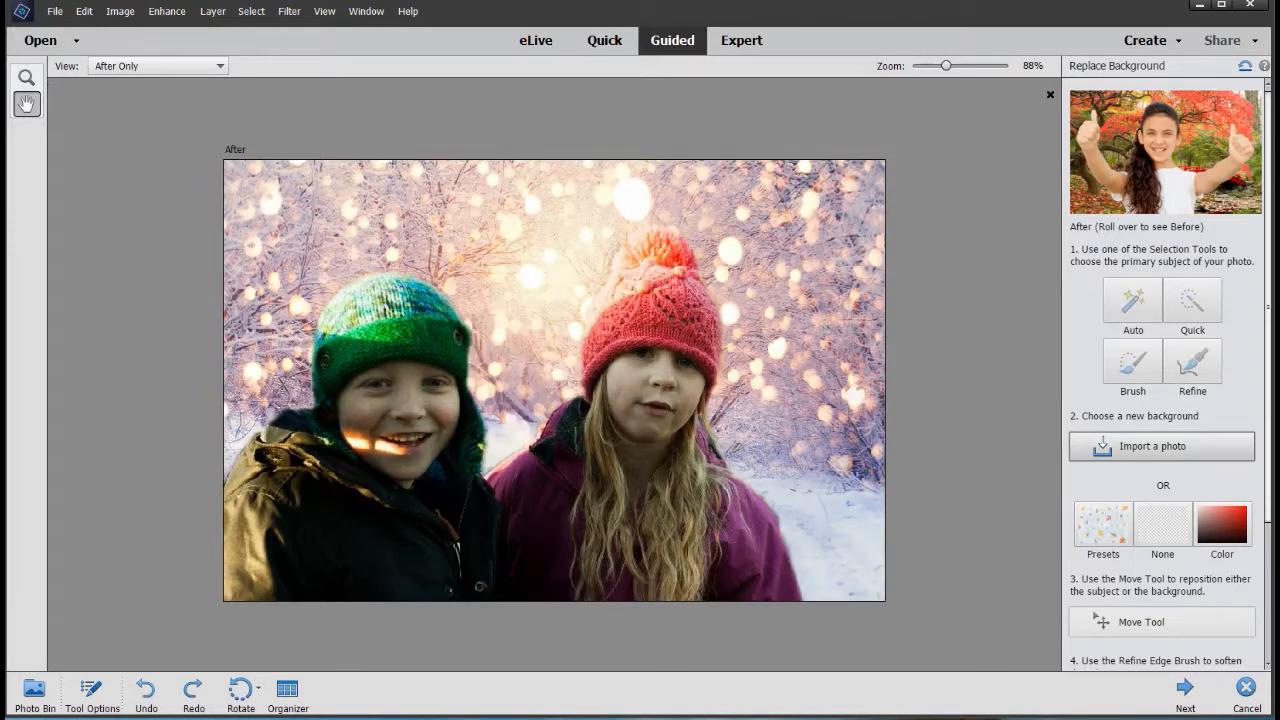
Scale the children down to about four fifths of their size with the Move Tool and place them in the photo's lower-left corner
click(1145, 466)
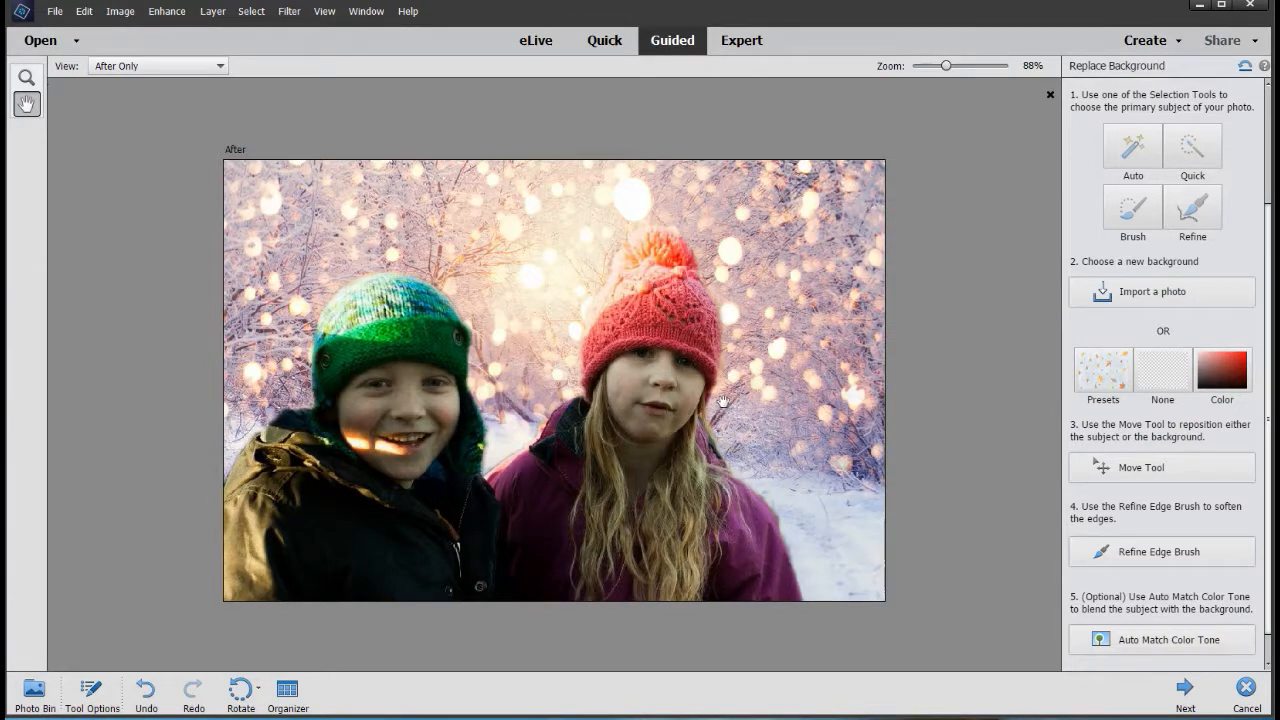
click(1146, 463)
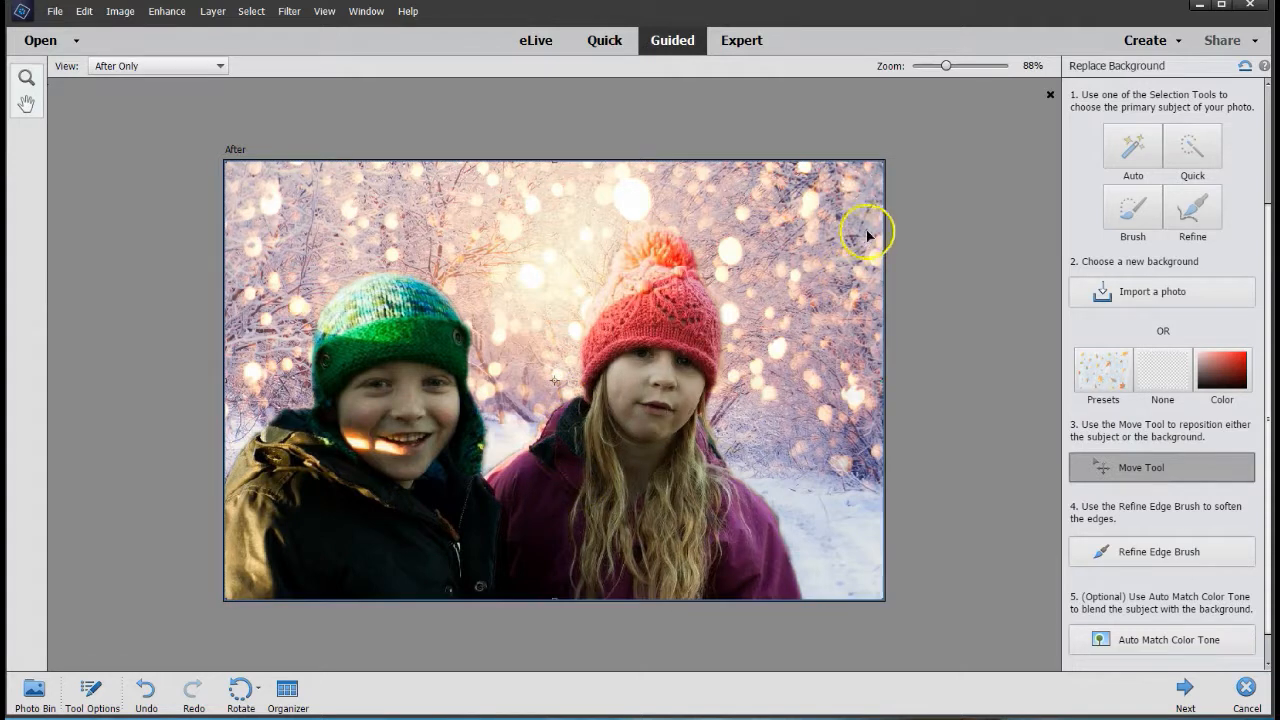
drag(885, 165, 757, 212)
drag(506, 551, 544, 521)
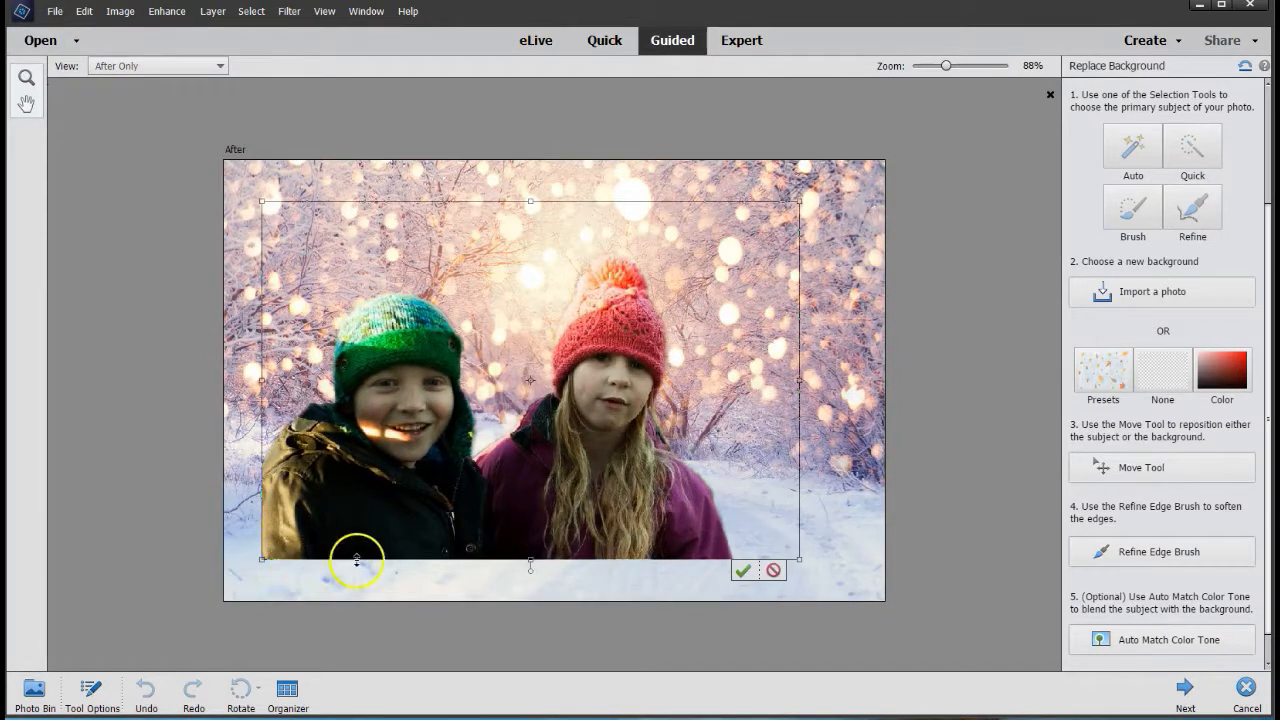
drag(360, 493, 321, 531)
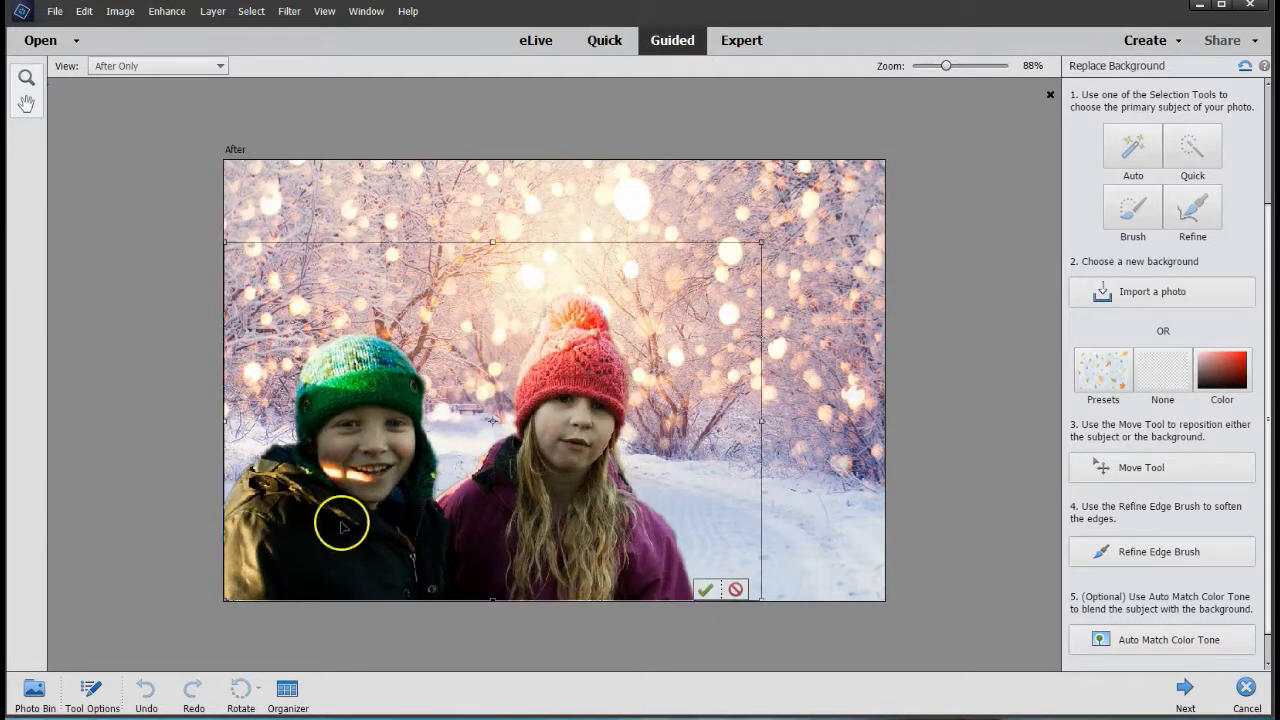
click(705, 592)
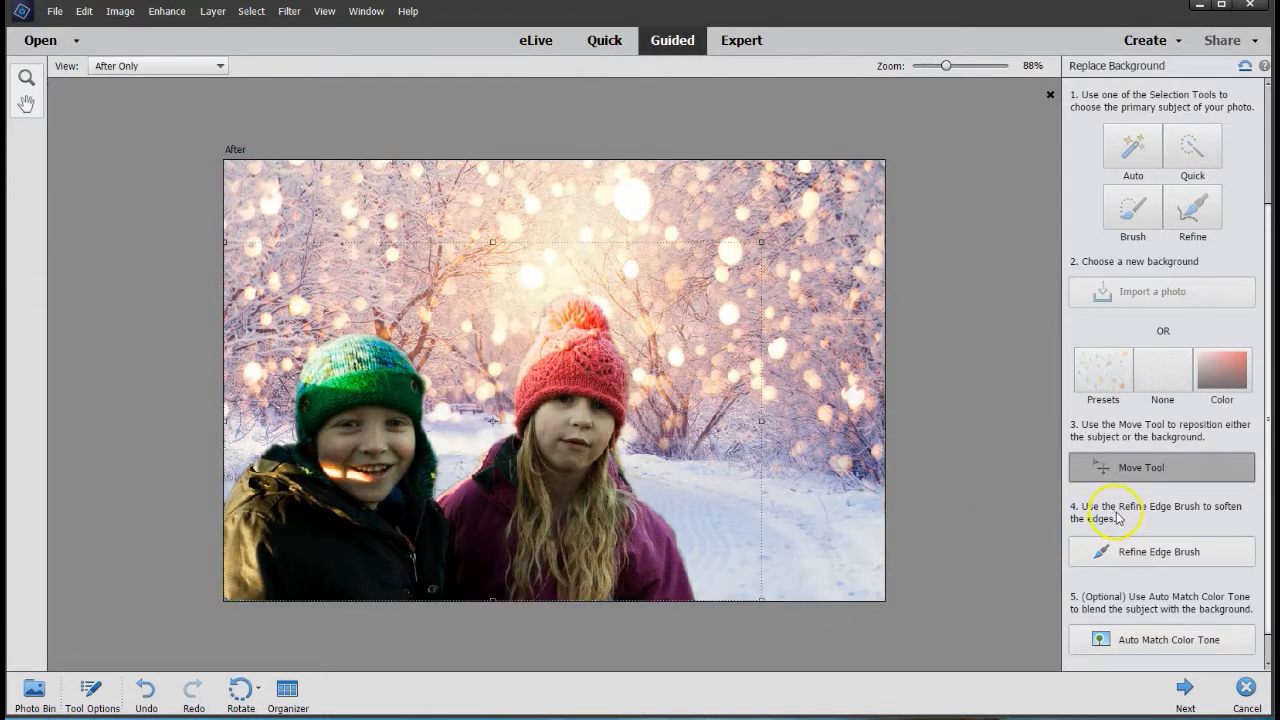
Enlarge the snowy background, shift it up and left behind the children, and stretch its width to cover the photo's right edge
click(744, 162)
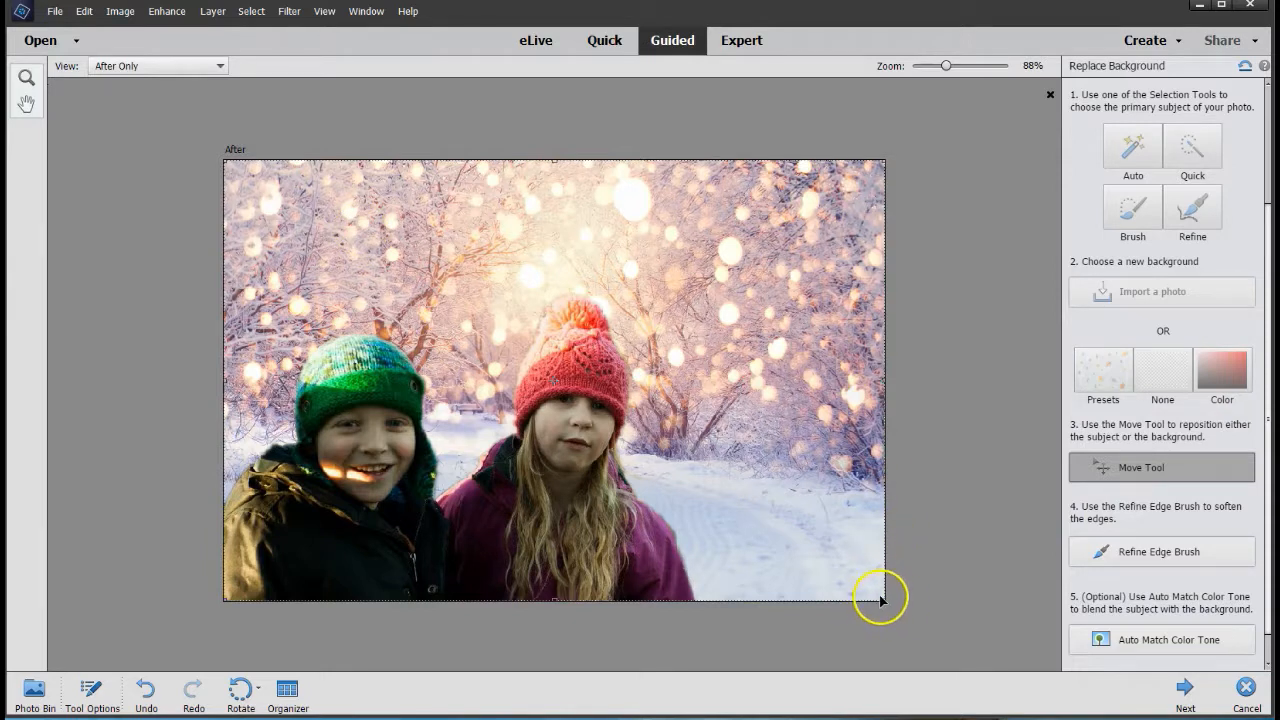
drag(881, 599, 1009, 660)
key(Return)
drag(697, 448, 552, 410)
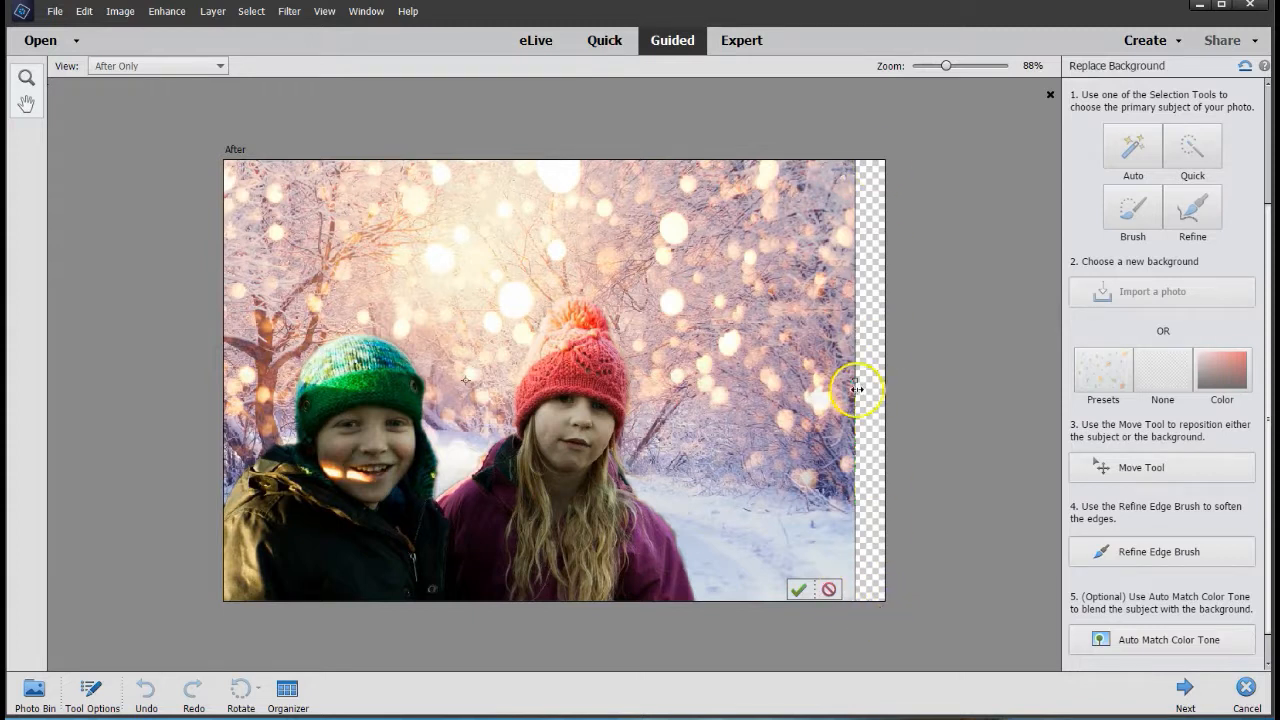
drag(857, 377, 910, 382)
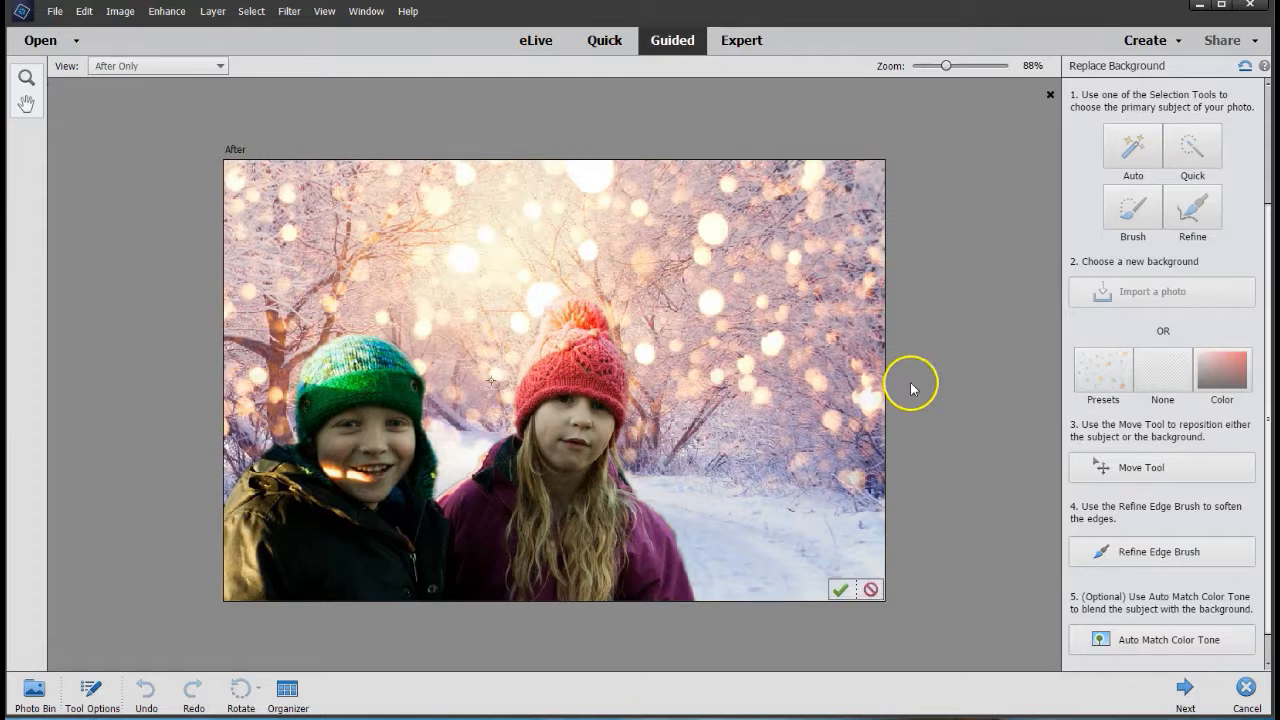
click(838, 591)
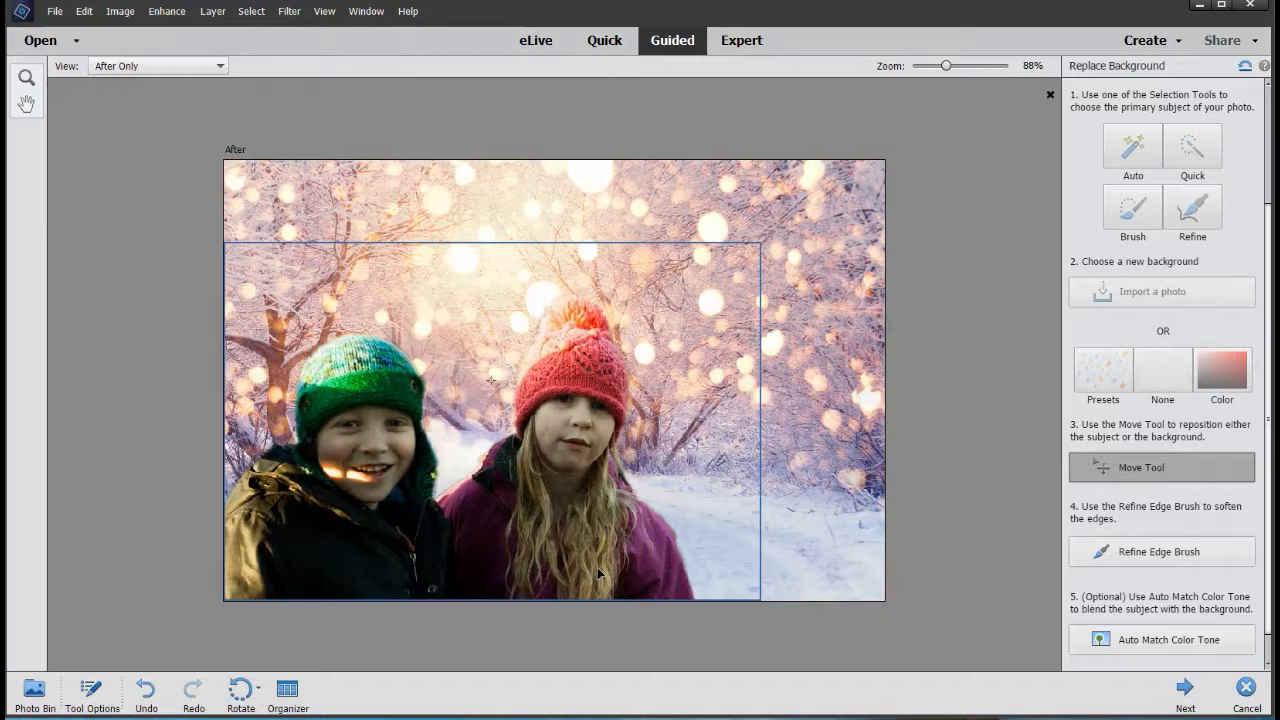
Paint along the outer shoulder edge of the girl's purple coat with the Refine Edge Brush in Add mode
click(1187, 561)
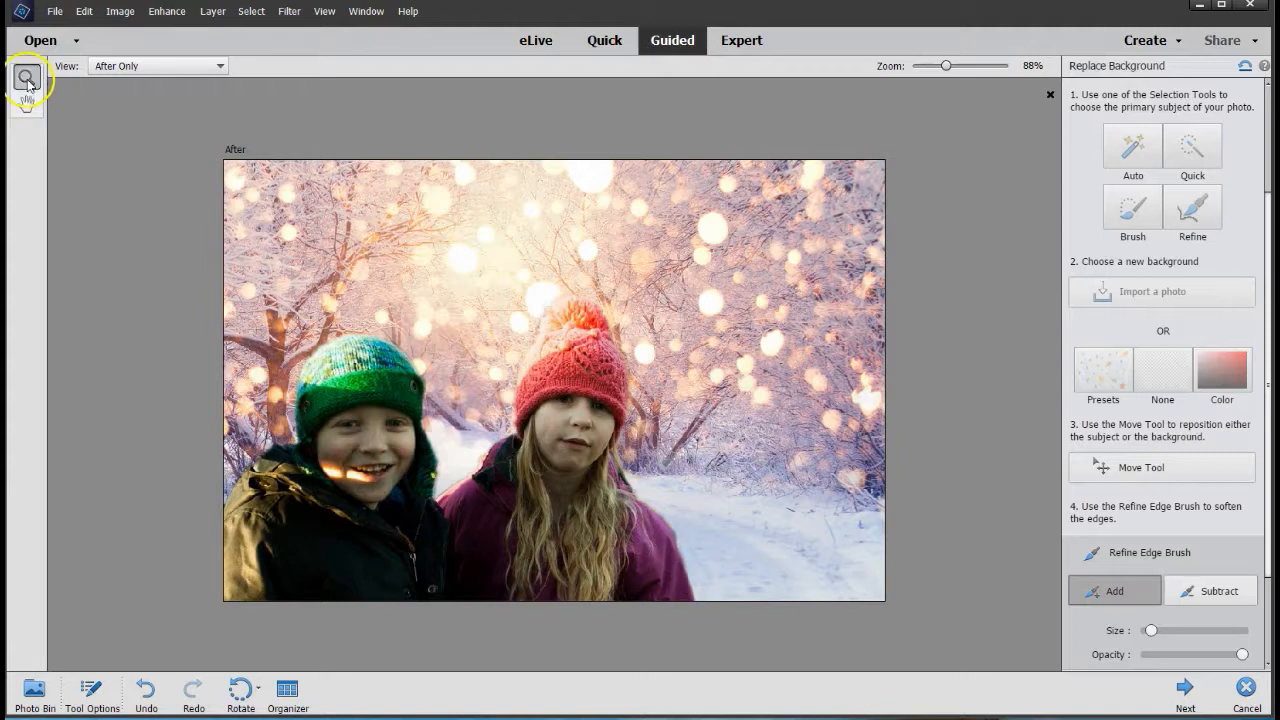
drag(534, 411, 762, 652)
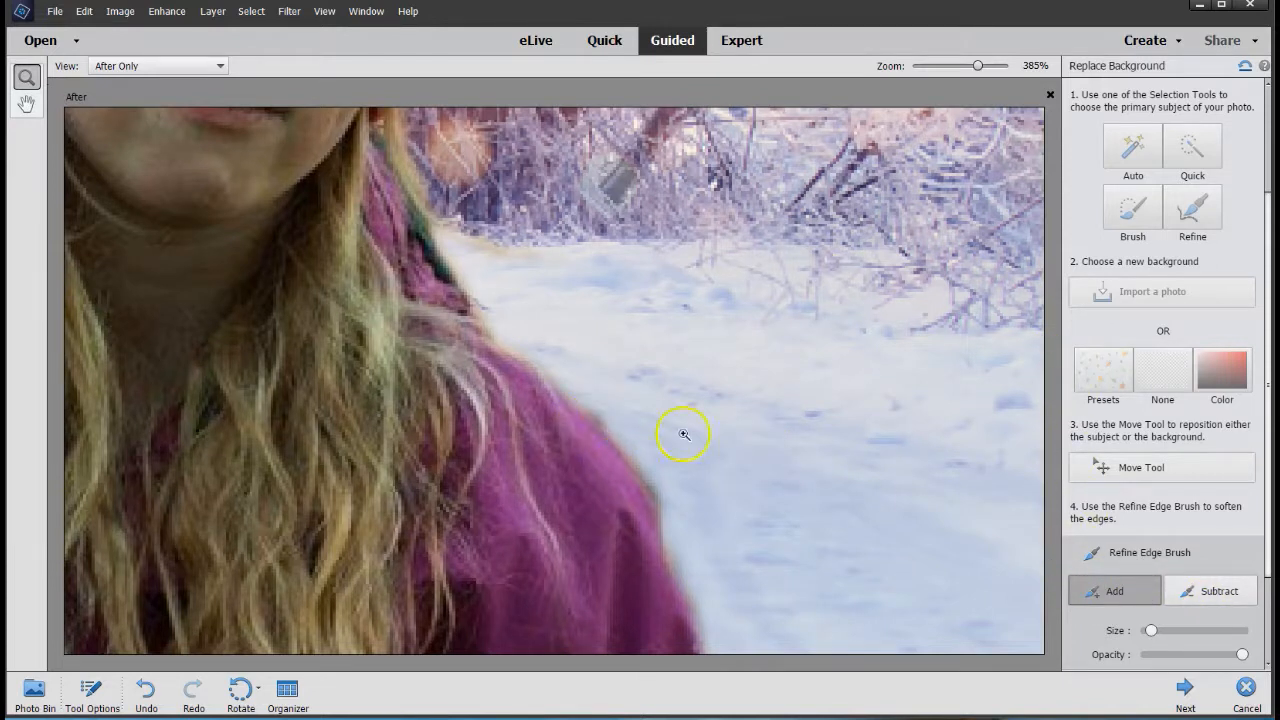
click(1200, 592)
click(1110, 592)
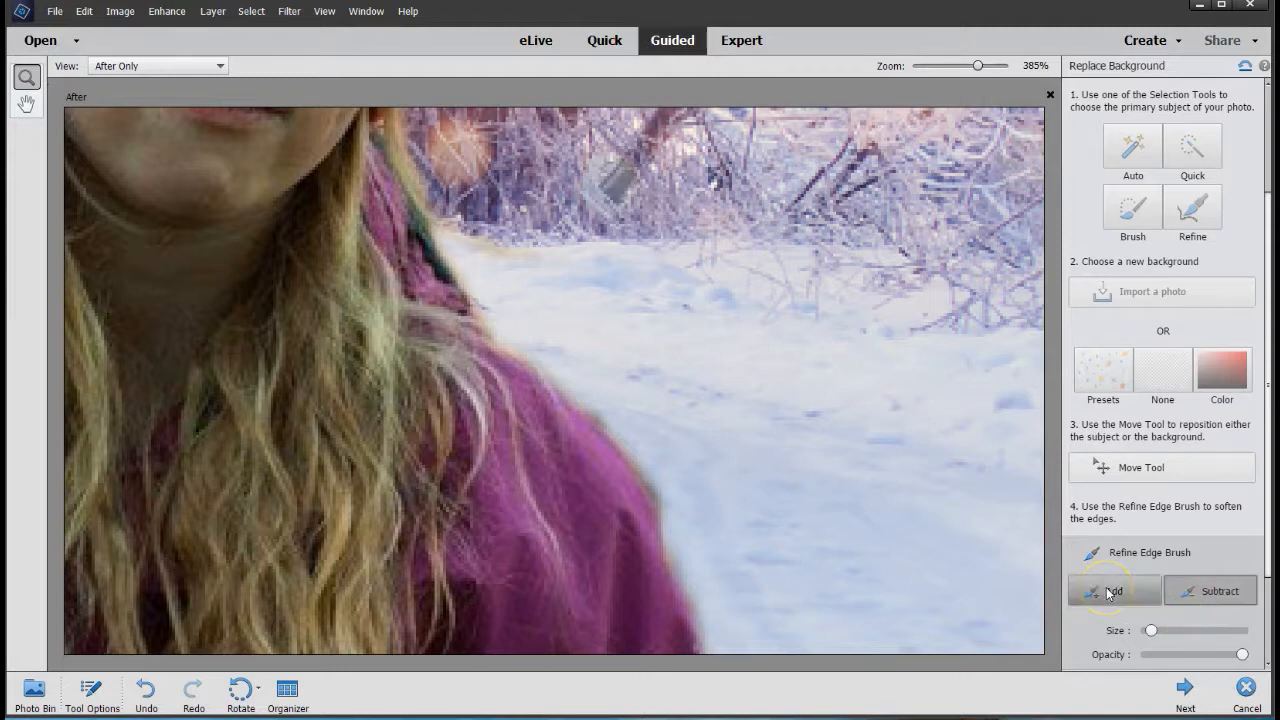
scroll(631, 451, down, 1)
mouse_move(634, 514)
mouse_down()
mouse_move(553, 371)
mouse_move(434, 250)
mouse_move(464, 298)
mouse_move(540, 370)
mouse_move(493, 308)
mouse_move(518, 318)
mouse_move(604, 421)
mouse_move(685, 650)
mouse_move(643, 580)
mouse_move(650, 548)
mouse_move(607, 448)
mouse_move(551, 360)
mouse_up()
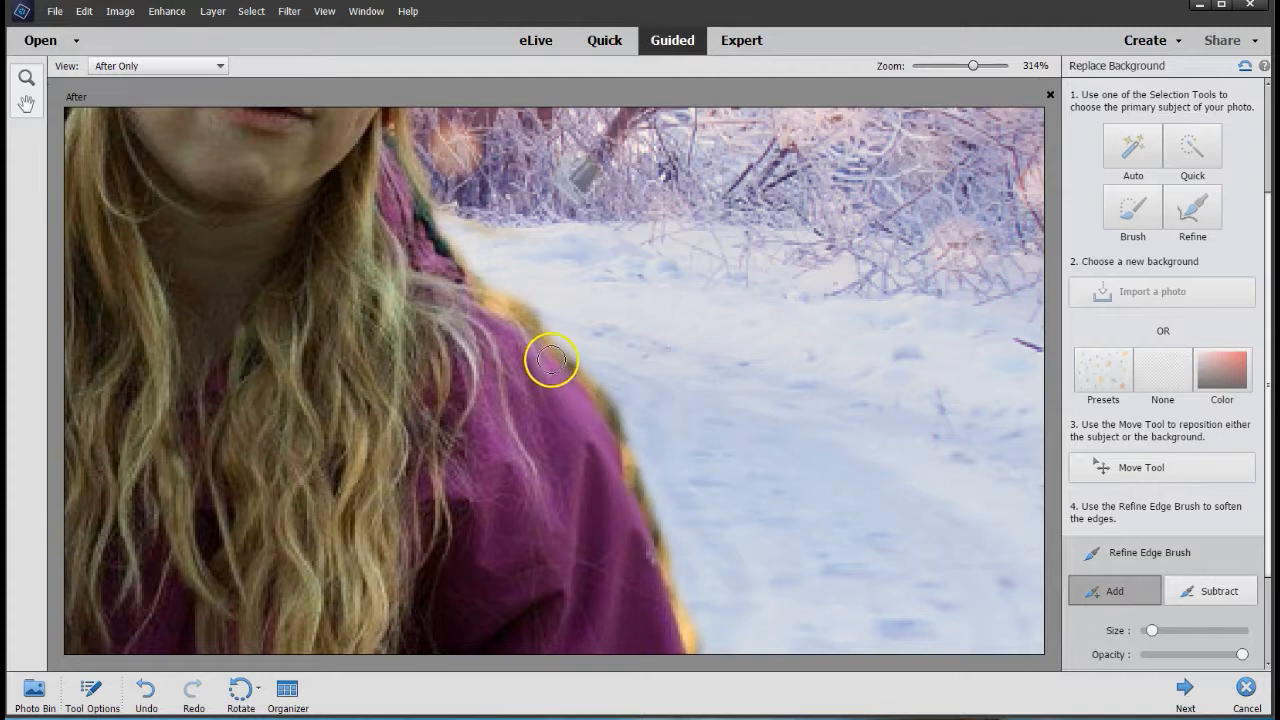
Trim the yellowish fringe off the purple coat's outer edge with a smaller Refine Edge Brush in Subtract mode, touching up gaps in Add mode
click(1212, 591)
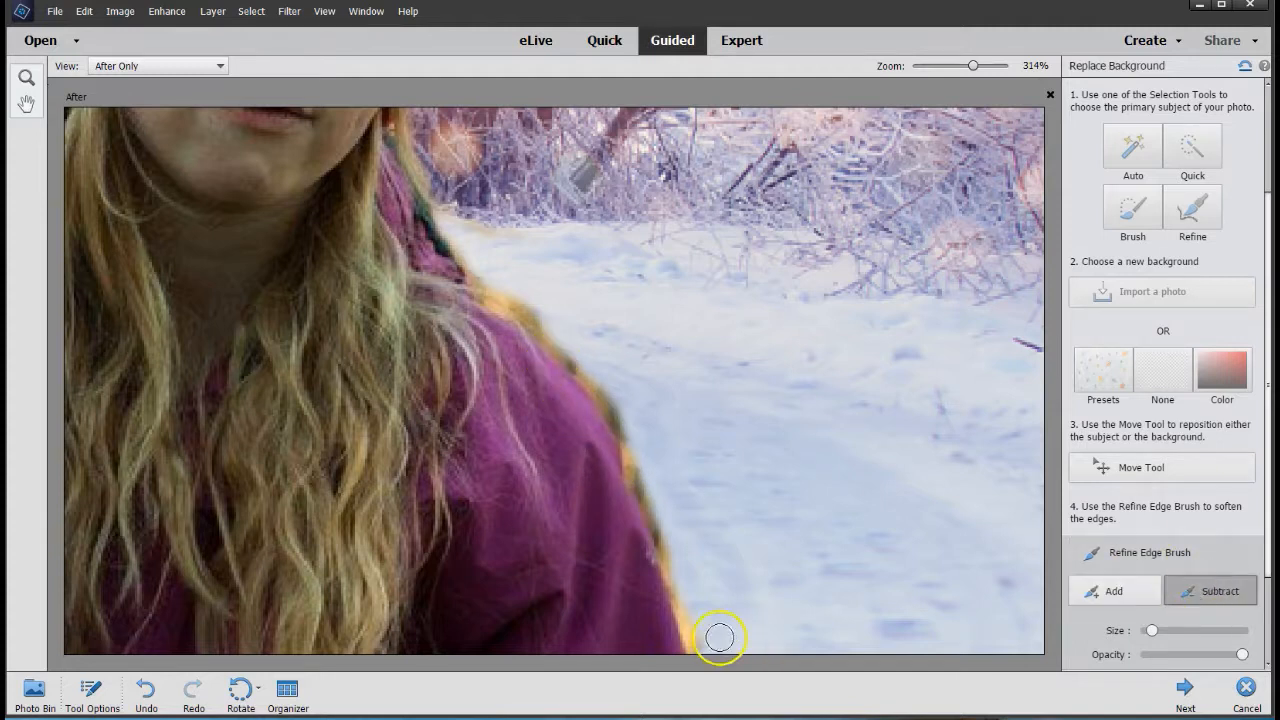
drag(1153, 631, 1147, 631)
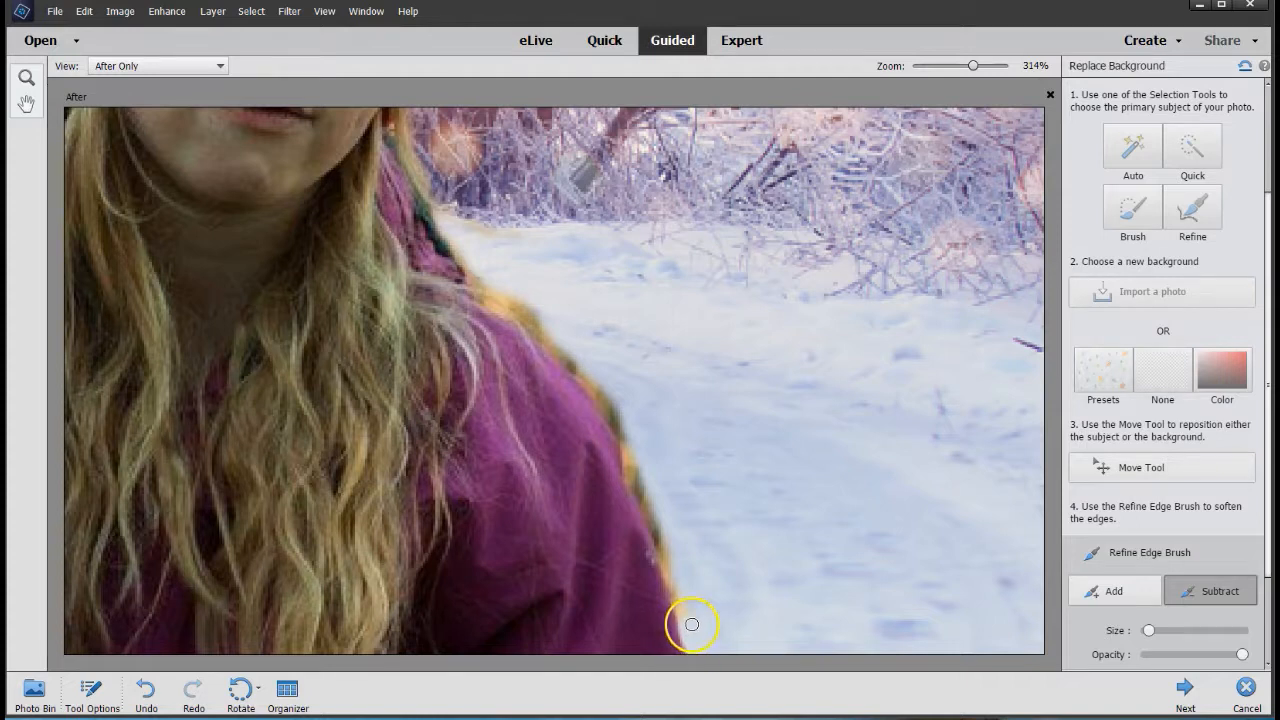
mouse_move(684, 615)
mouse_down()
mouse_move(615, 405)
mouse_move(507, 302)
mouse_move(518, 294)
mouse_move(495, 300)
mouse_move(610, 415)
mouse_up()
key(alt)
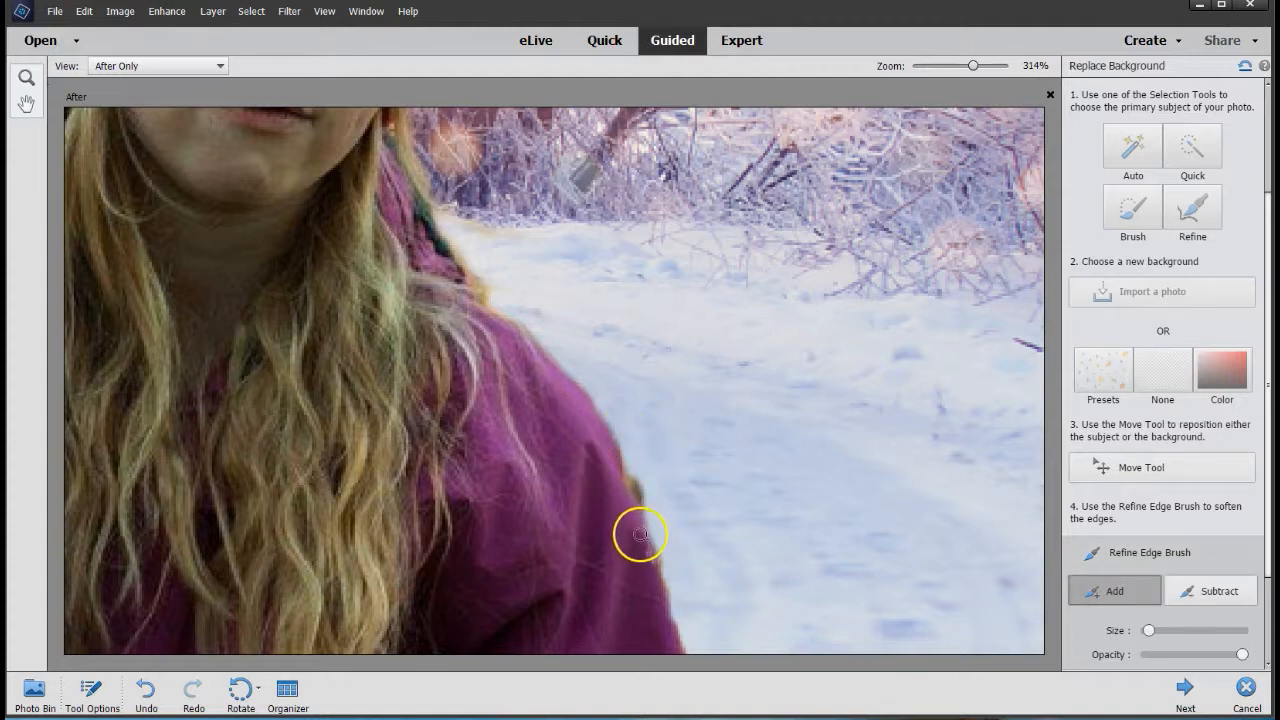
mouse_move(640, 521)
mouse_down()
mouse_move(680, 660)
mouse_move(589, 403)
mouse_move(509, 328)
mouse_move(529, 325)
mouse_move(466, 289)
mouse_move(583, 363)
mouse_move(686, 623)
mouse_move(716, 642)
mouse_up()
key(alt)
Apply Auto Match Color Tone to blend the children with the snowy background and proceed to the guided edit's final stage
drag(973, 65, 941, 66)
scroll(1182, 507, down, 3)
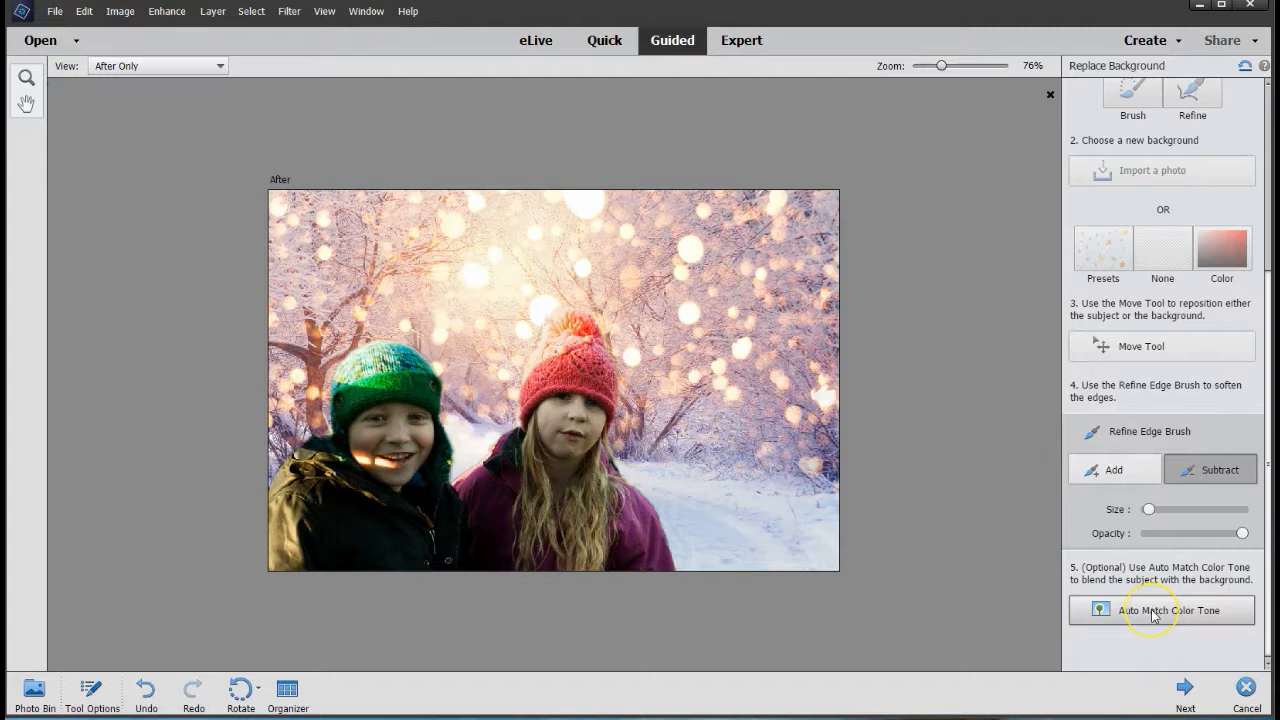
click(1153, 612)
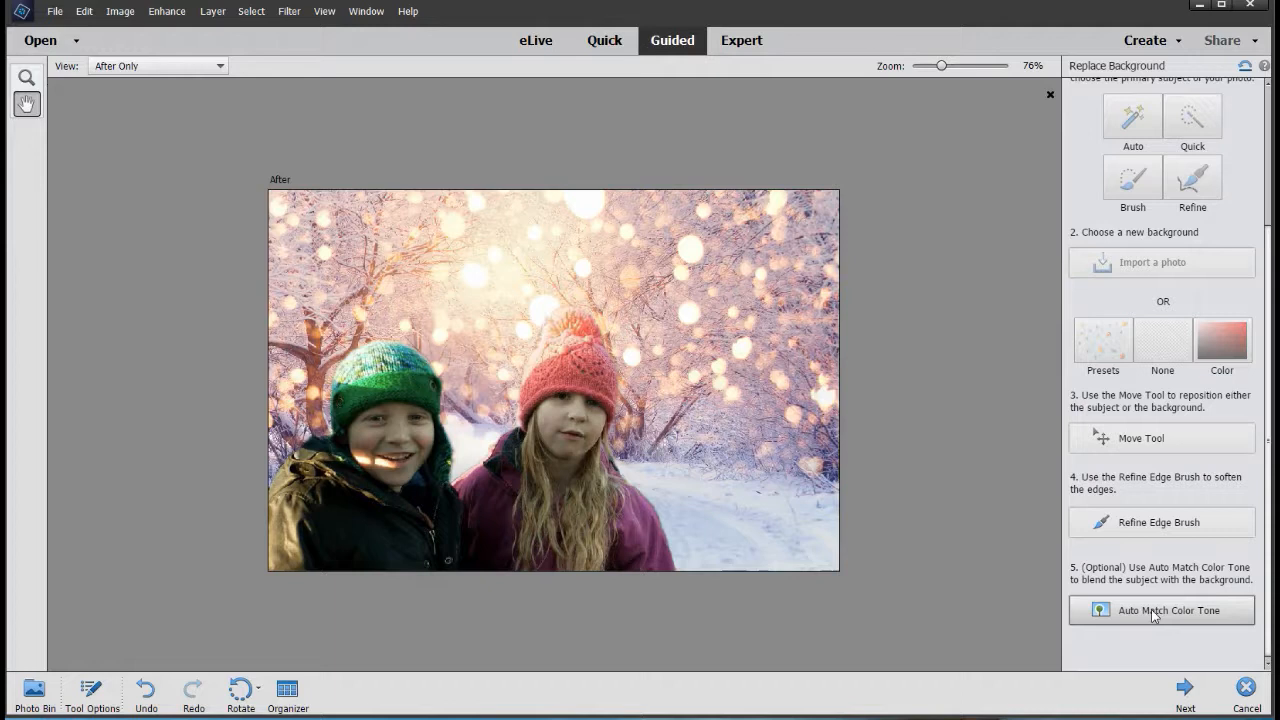
click(1185, 689)
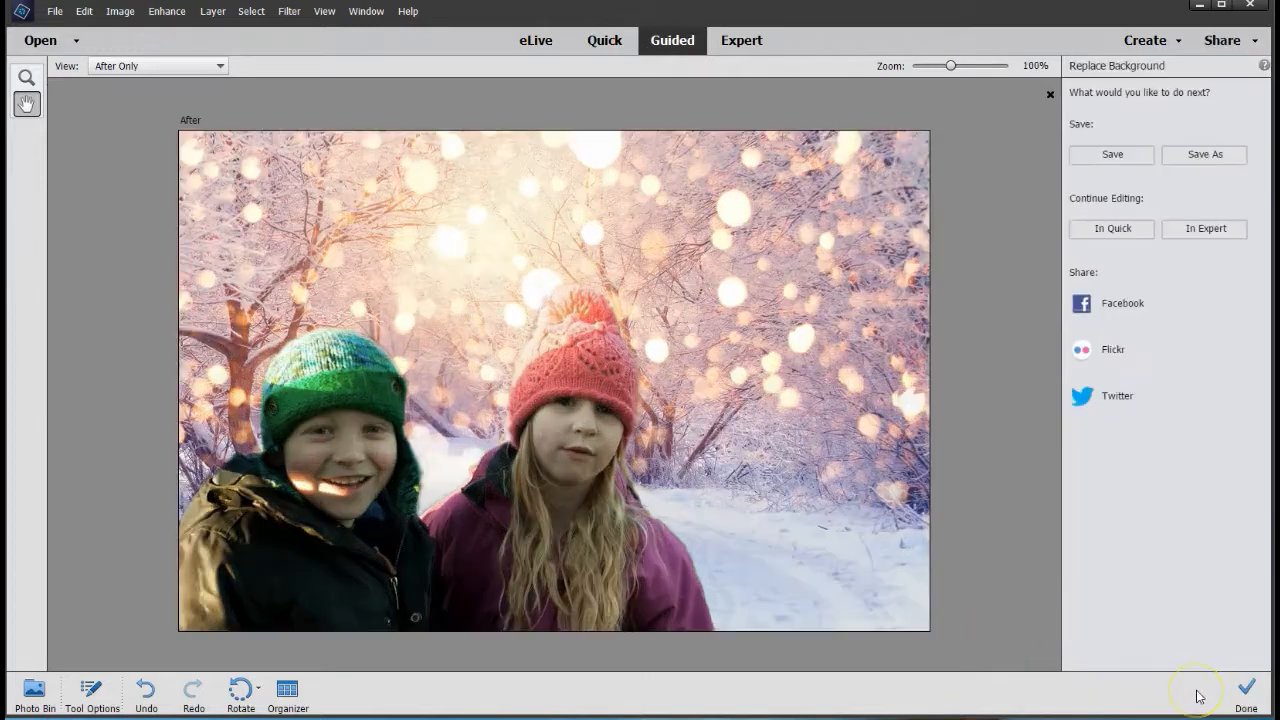
Start saving the composite under a new name in the Holiday Card folder, with JPEG as the file type
click(1190, 158)
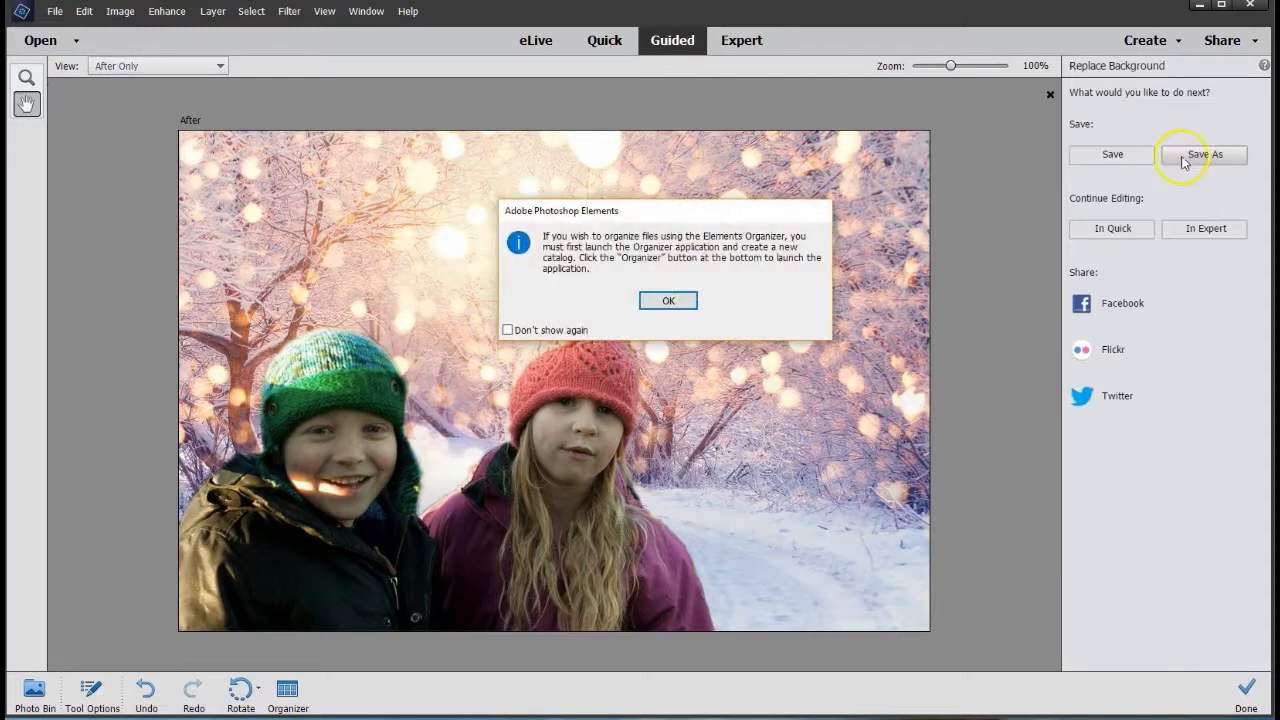
click(664, 299)
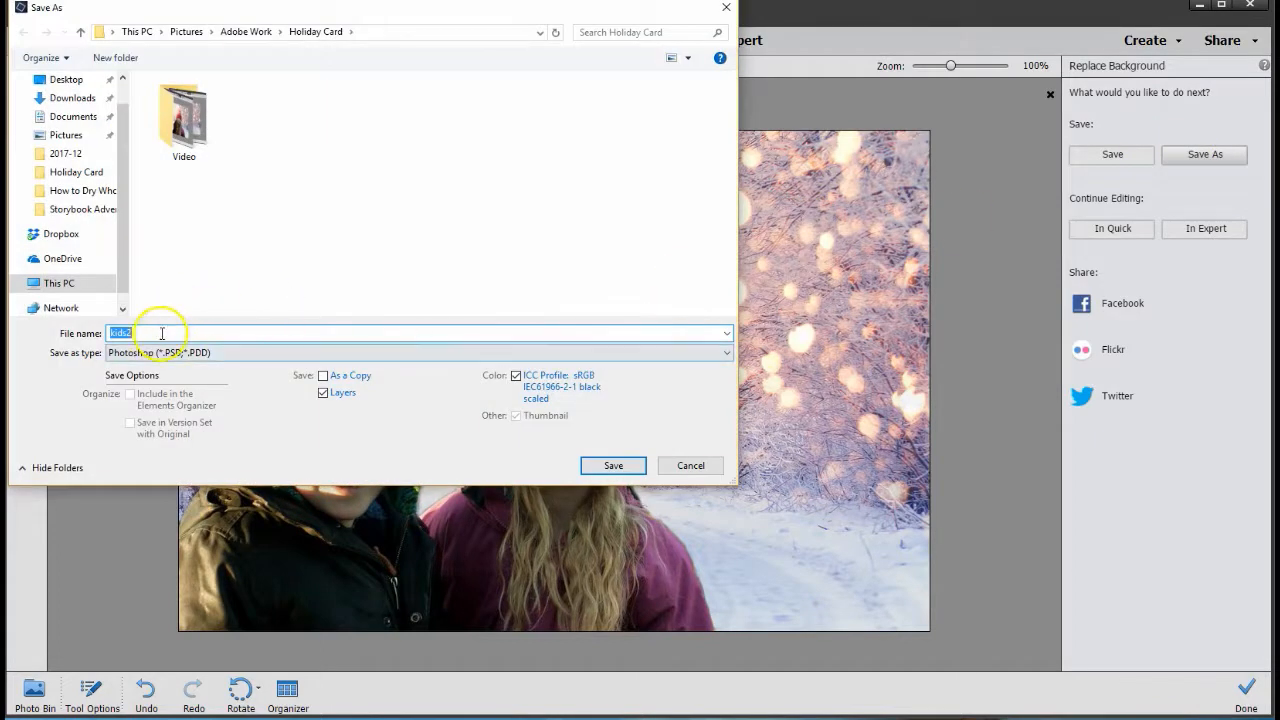
click(155, 333)
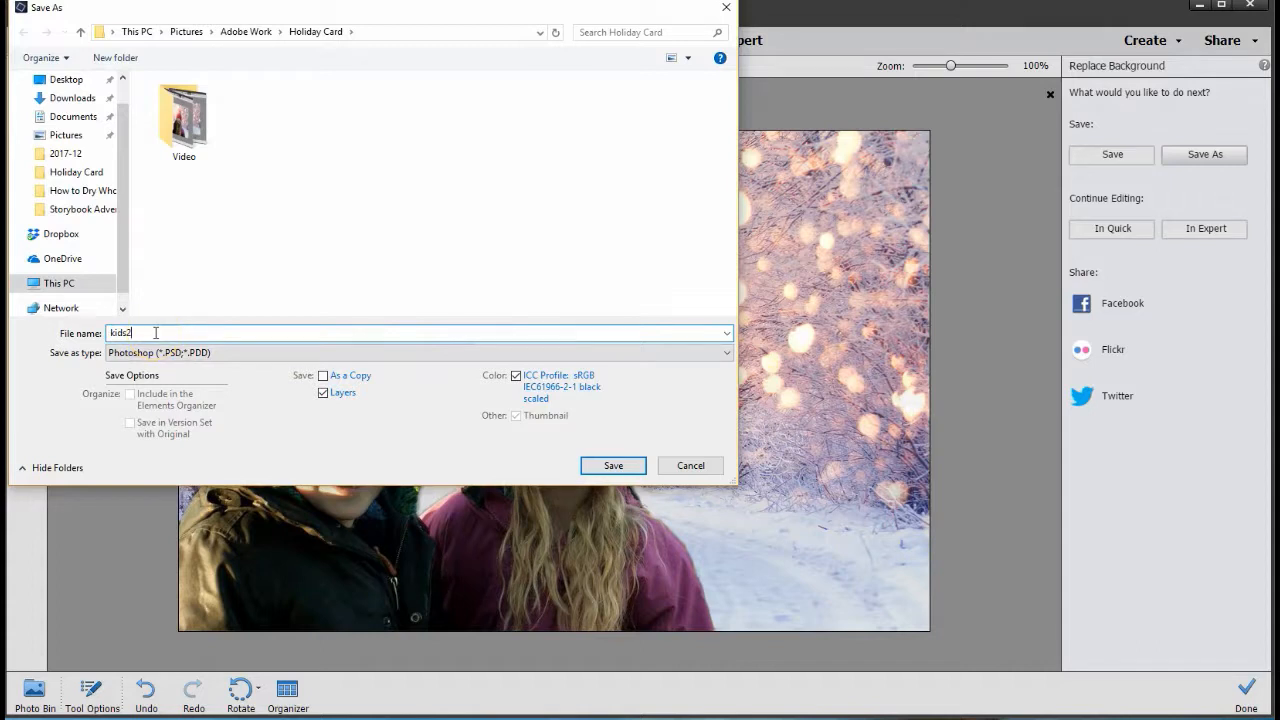
click(156, 354)
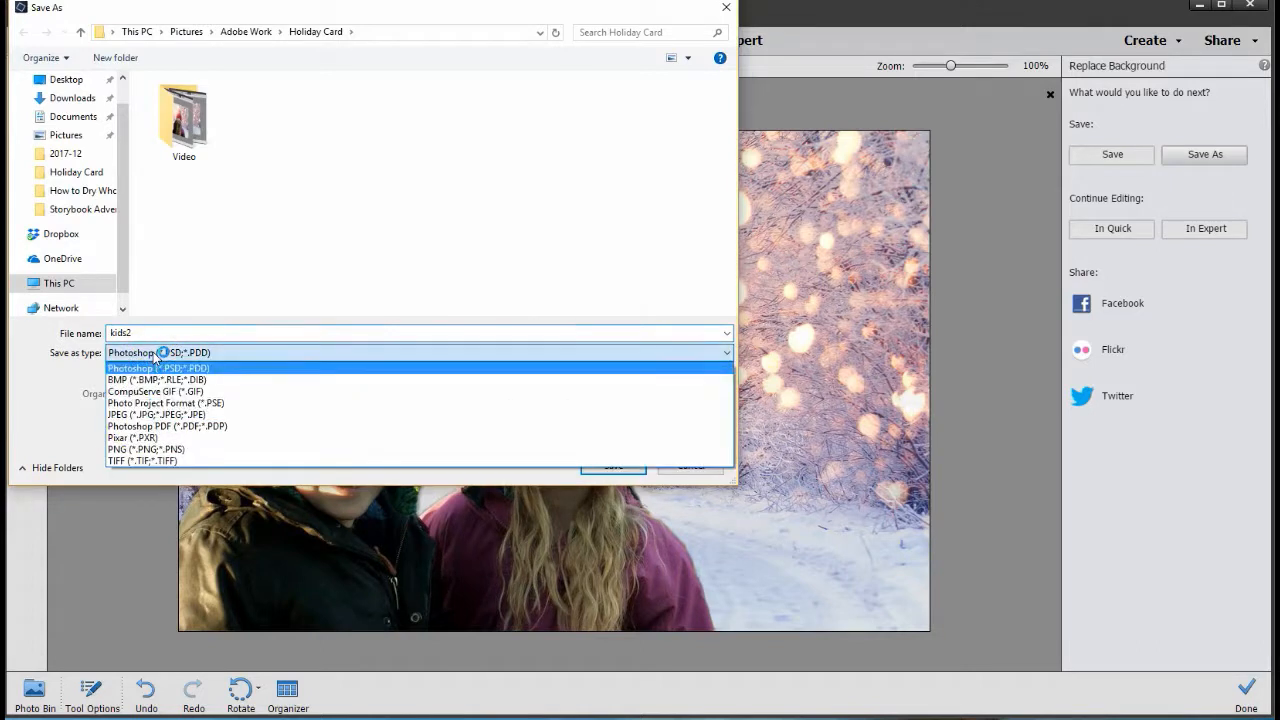
click(155, 418)
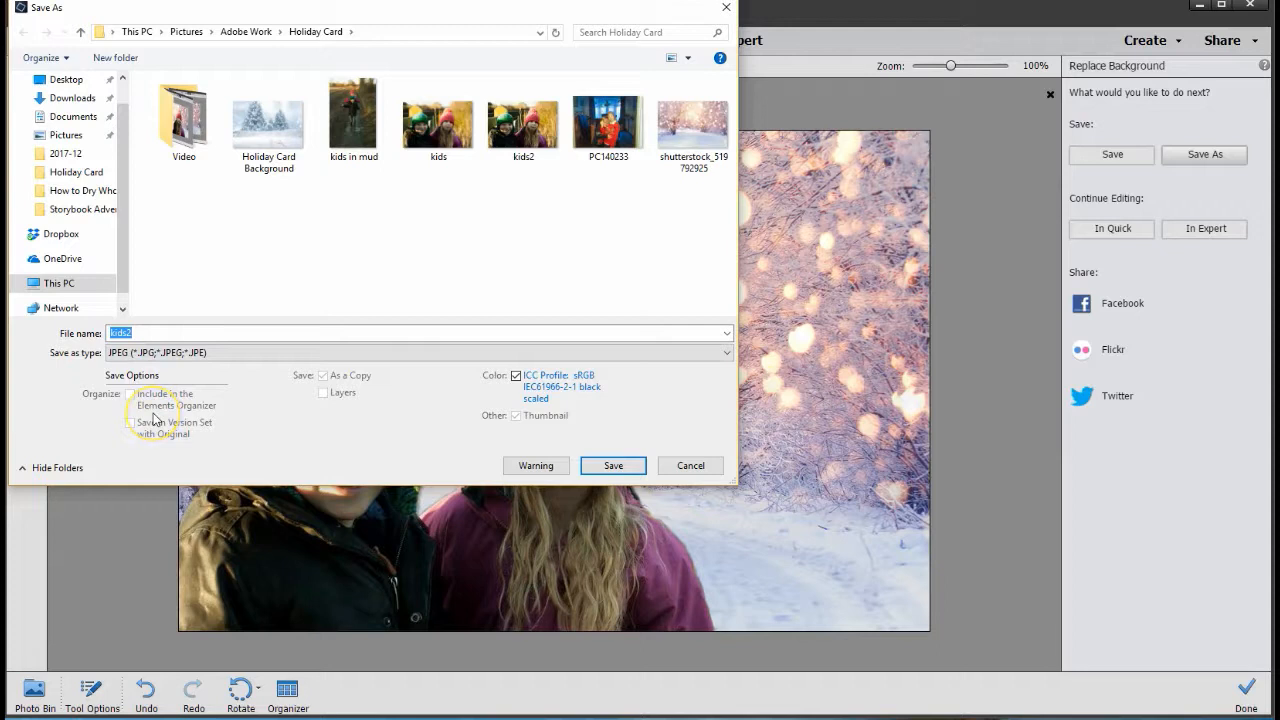
Replace the file name with "family winter greeting card"
click(153, 332)
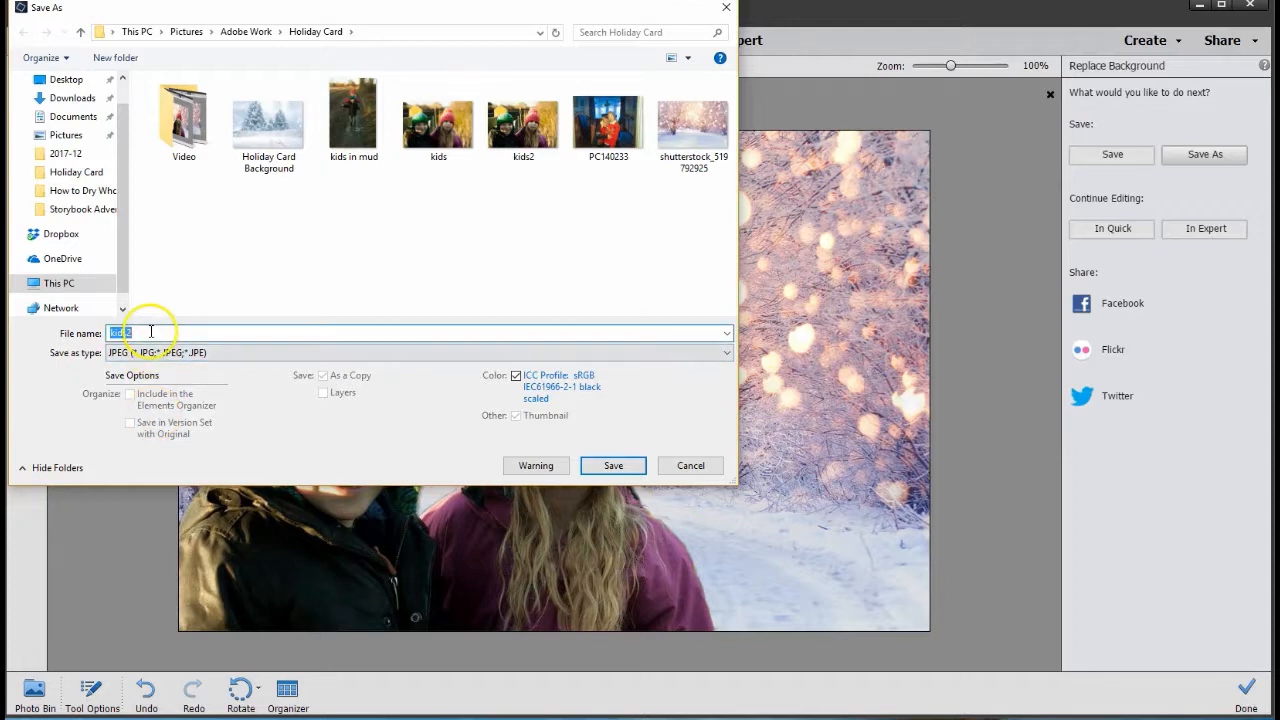
key(BackSpace)
key(BackSpace)
key(BackSpace)
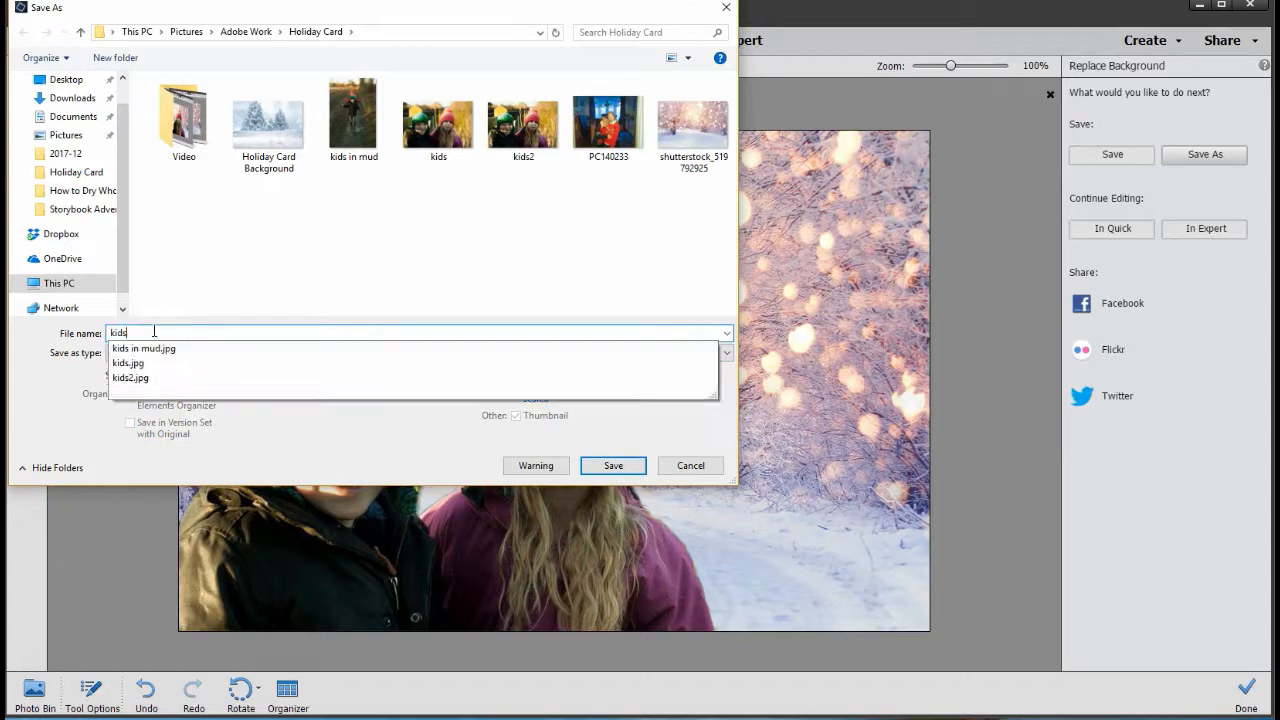
key(BackSpace)
key(BackSpace)
text(family h)
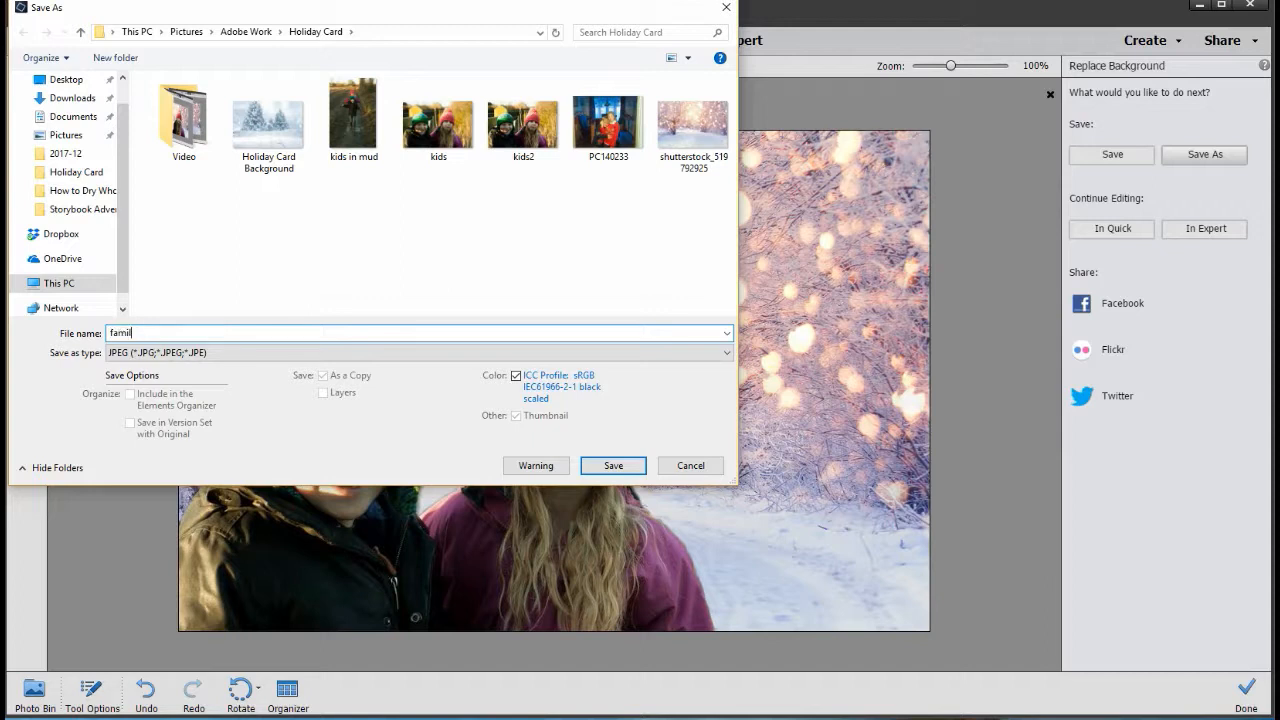
key(BackSpace)
key(BackSpace)
text(winer)
key(BackSpace)
key(BackSpace)
text(ter greeting card name)
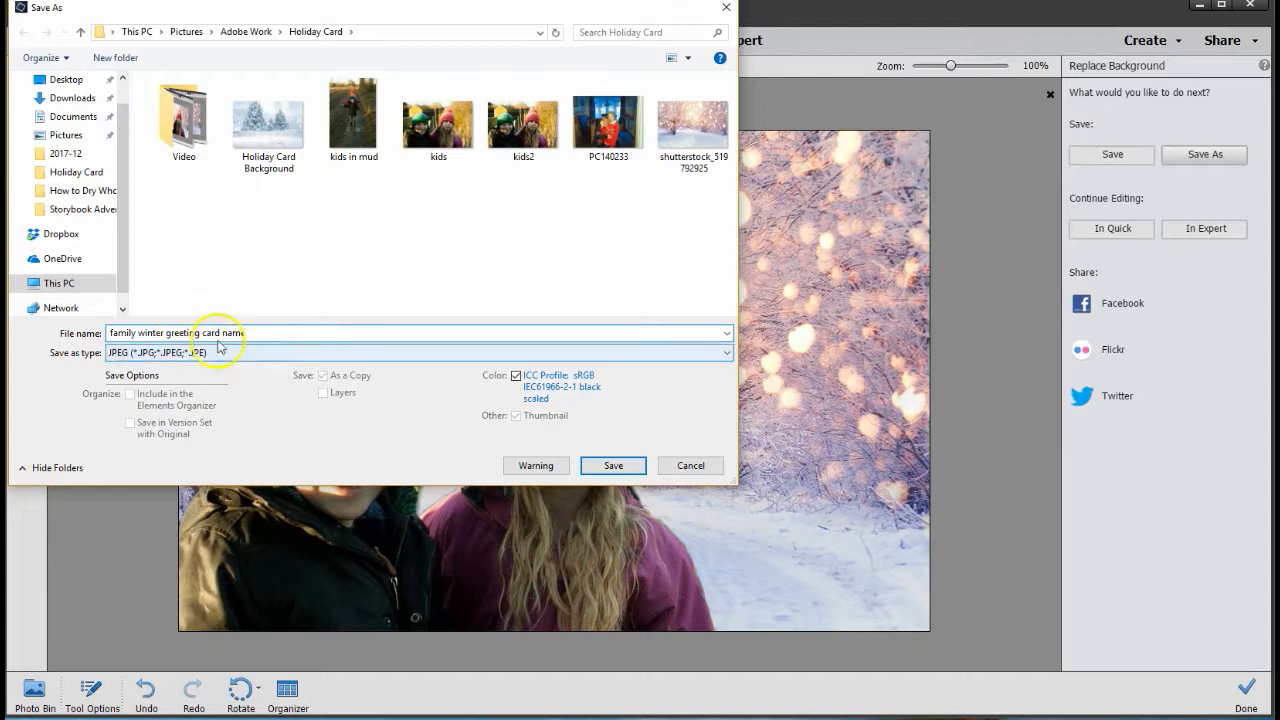
drag(221, 332, 377, 332)
key(BackSpace)
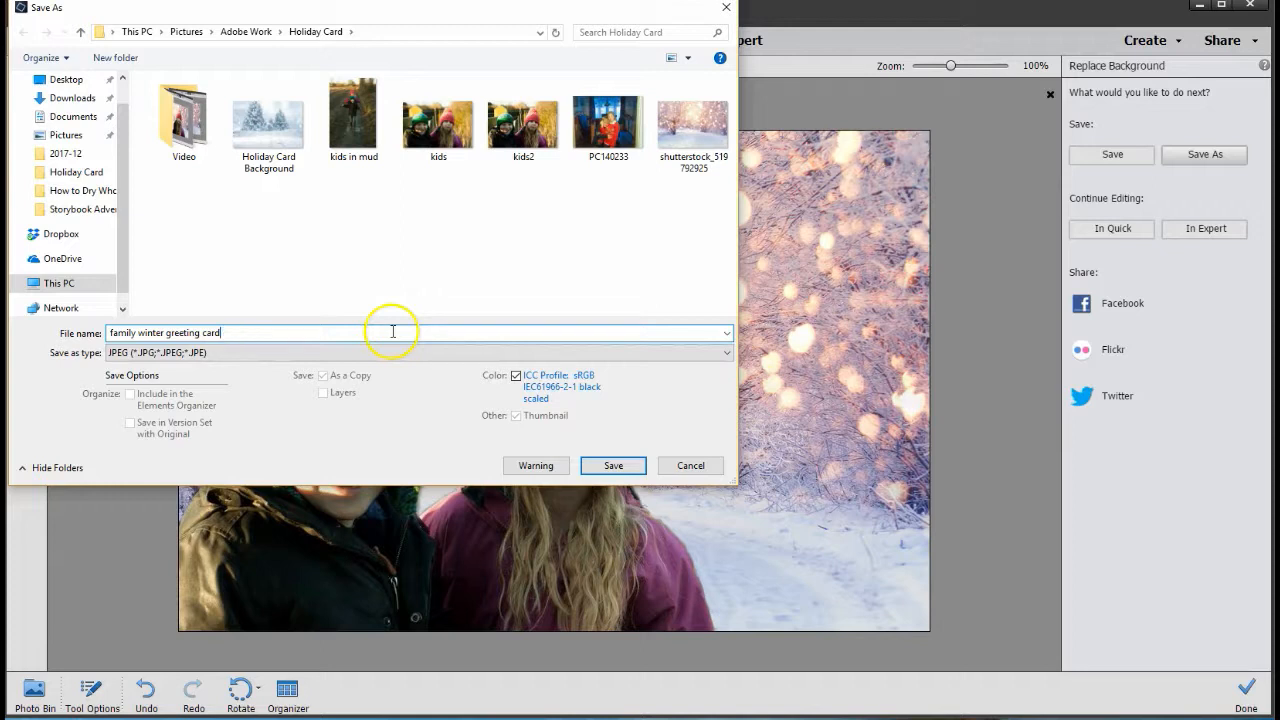
Save the JPEG at Maximum quality, 12, keeping the progressive format with 3 scans
click(609, 465)
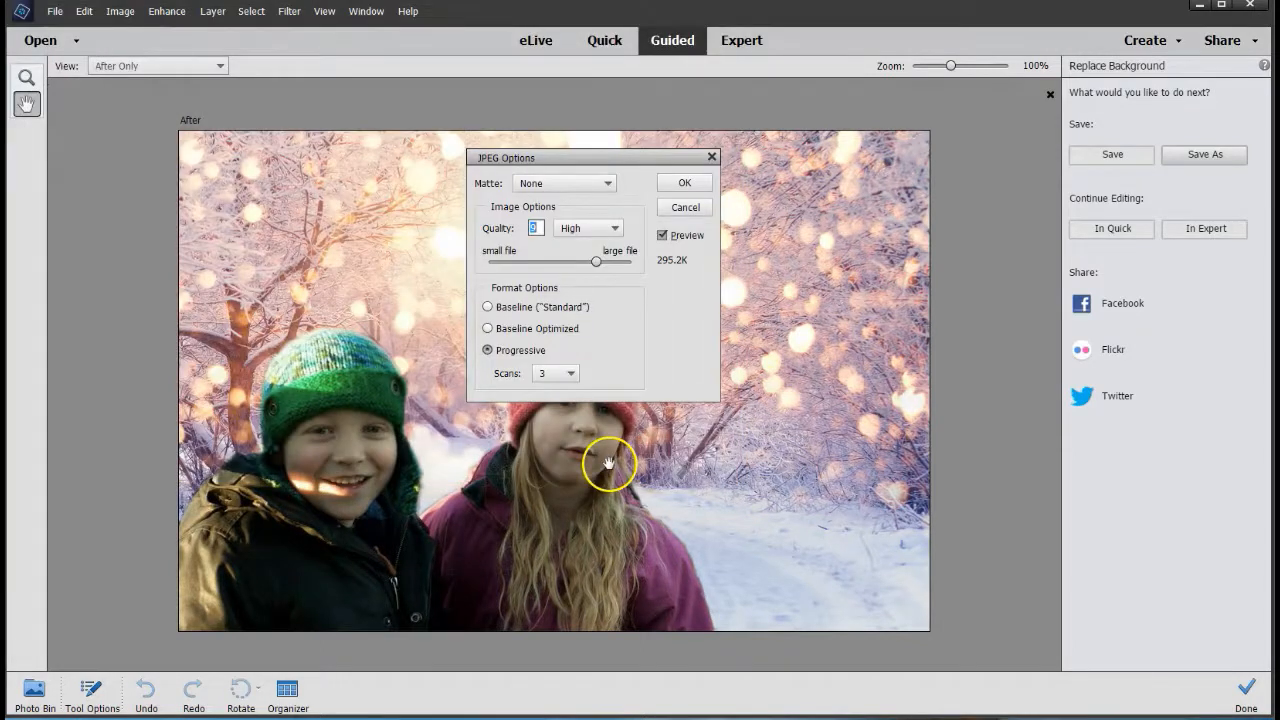
drag(595, 263, 668, 272)
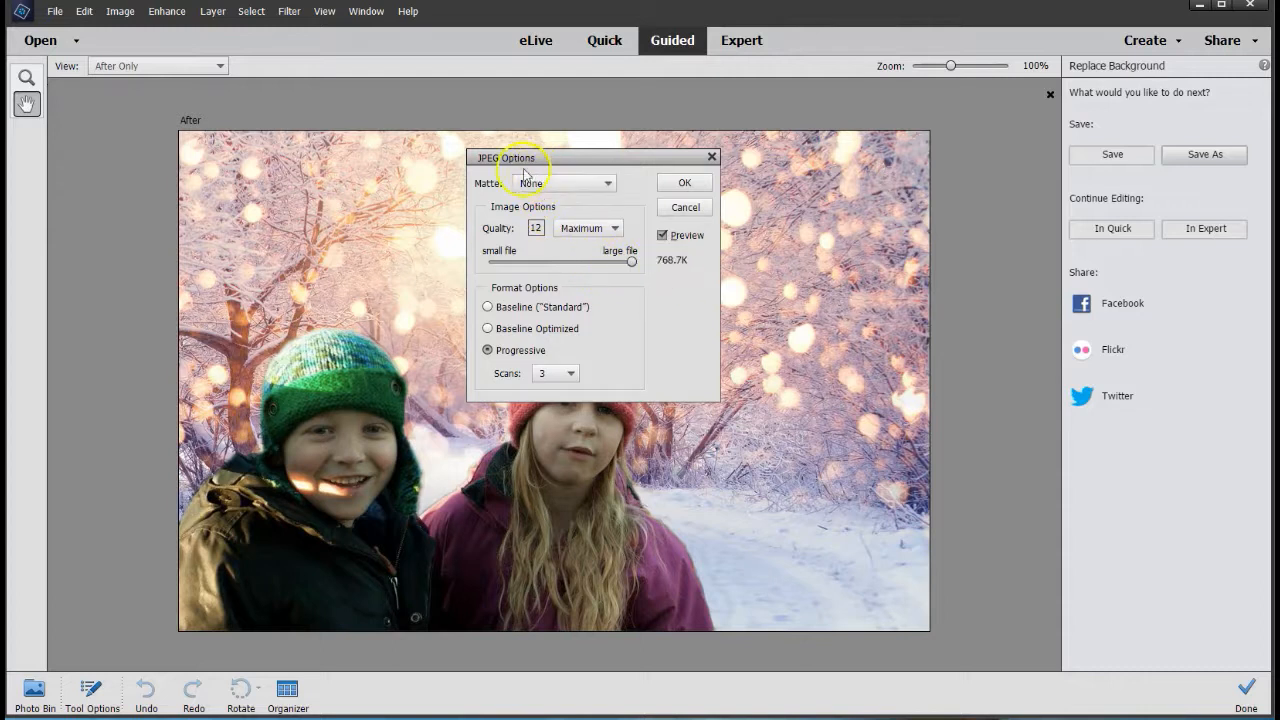
click(672, 186)
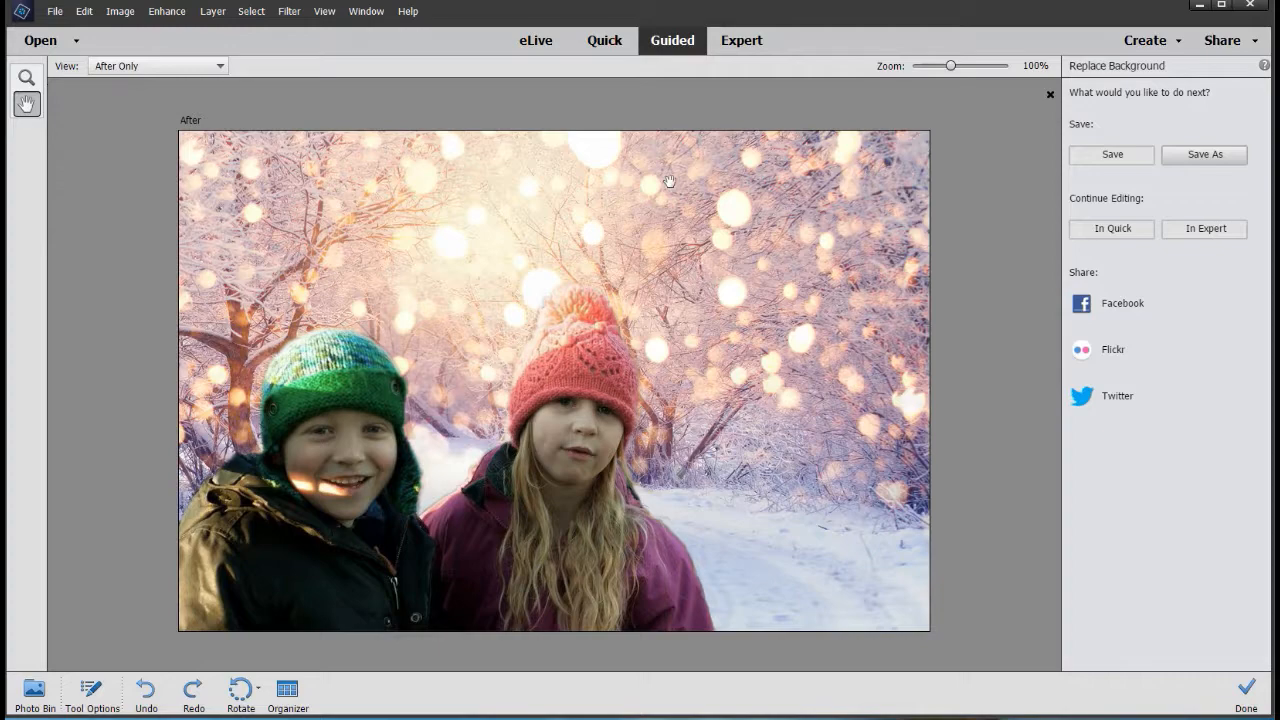